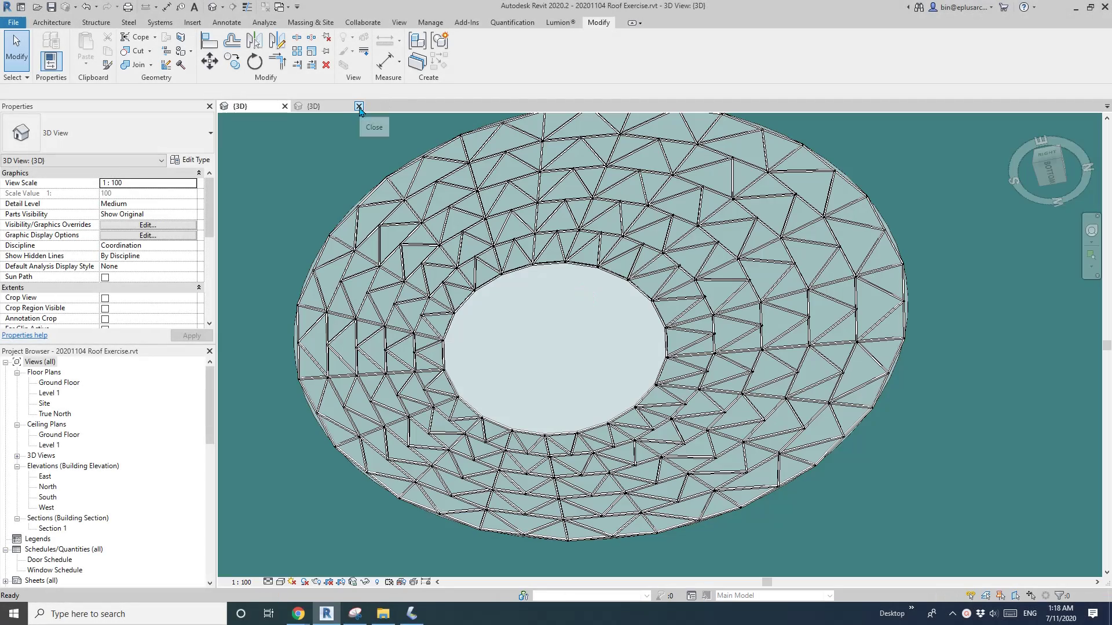
Close the second 3D view so only the roof project's 3D view remains open
{"action": "left_click", "coordinate": [359, 106]}
{"action": "left_click", "coordinate": [581, 308]}
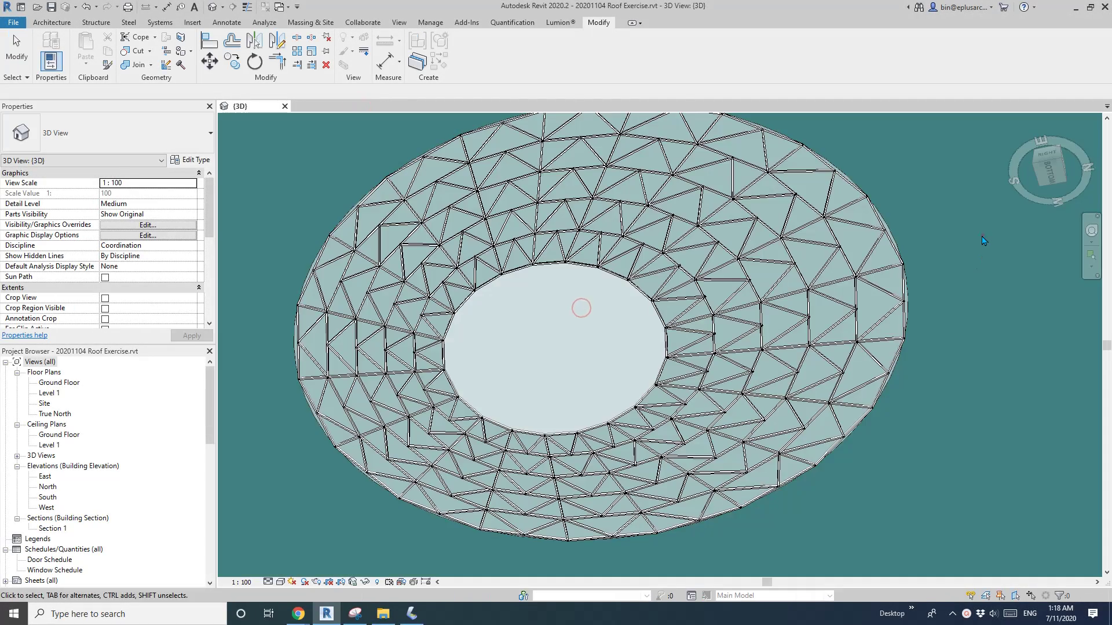
{"action": "middle_click_drag", "start_coordinate": [770, 289], "coordinate": [706, 327], "text": "shift"}
{"action": "scroll", "coordinate": [722, 336], "scroll_direction": "up", "scroll_amount": 1}
{"action": "scroll", "coordinate": [706, 327], "scroll_direction": "up", "scroll_amount": 1}
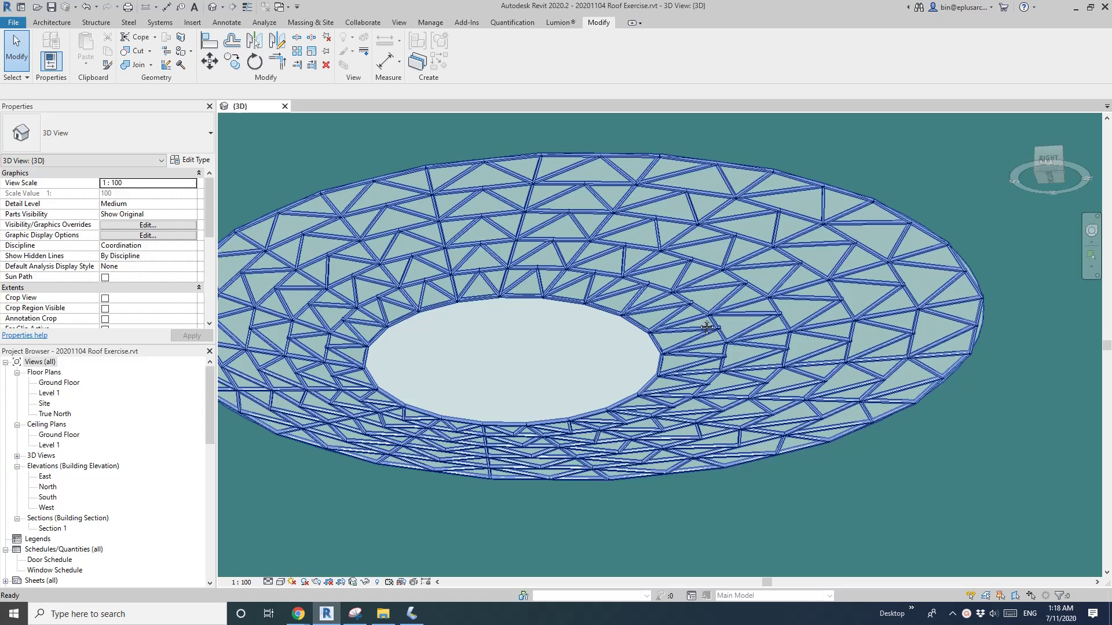
Check the Serpentine Pavilion roof photo in the ArchDaily article in Chrome and return to Revit
{"action": "mouse_move", "coordinate": [311, 612]}
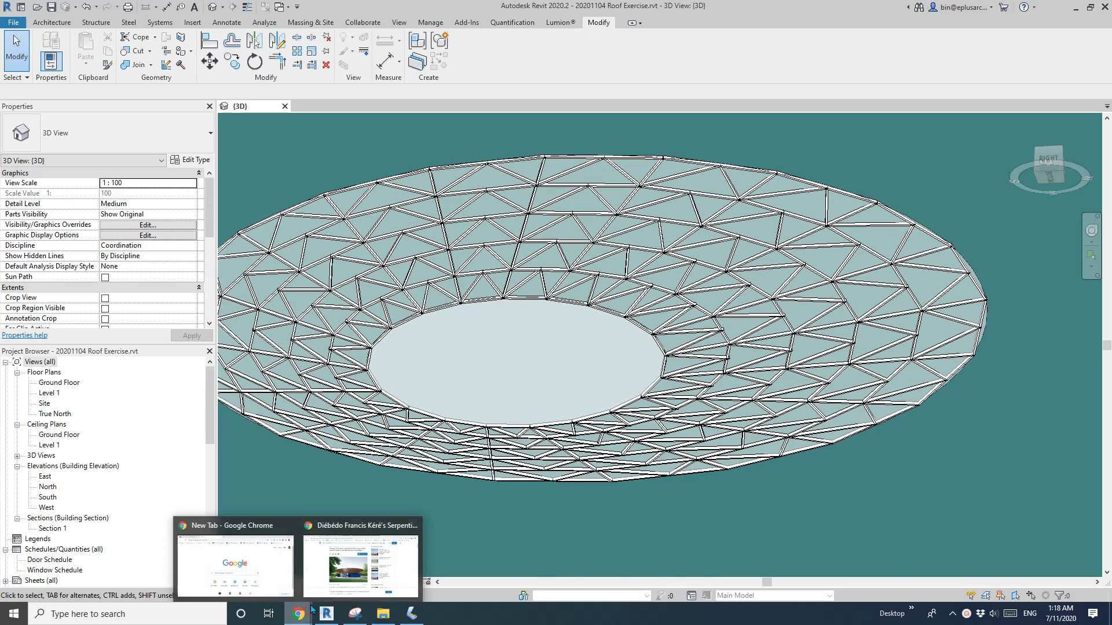
{"action": "left_click", "coordinate": [343, 584]}
{"action": "scroll", "coordinate": [414, 374], "scroll_direction": "down", "scroll_amount": 1}
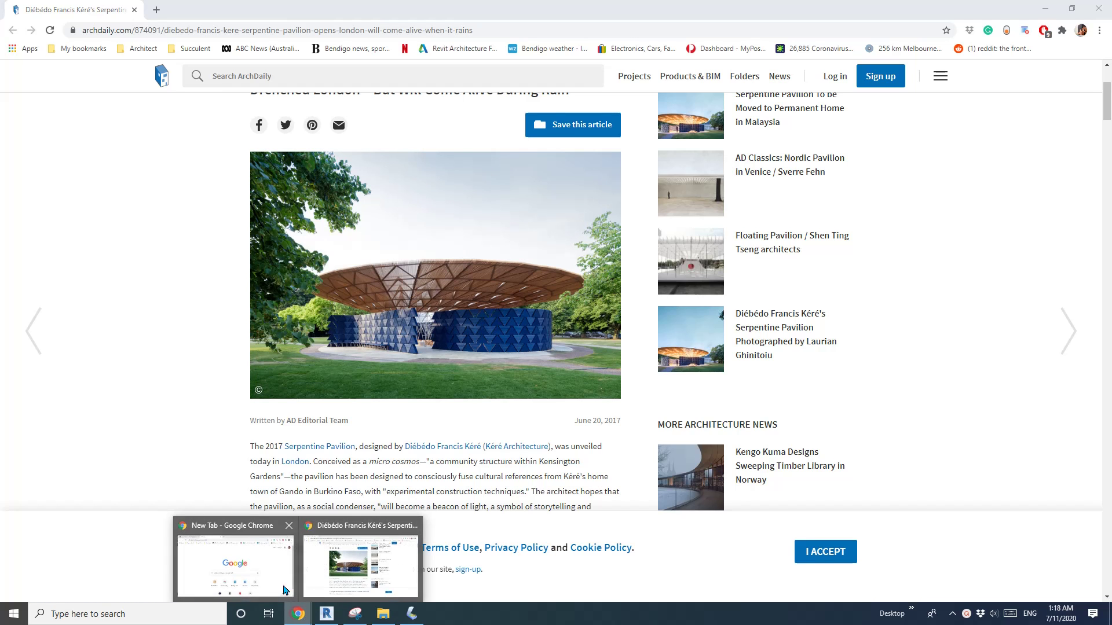
{"action": "left_click", "coordinate": [326, 614]}
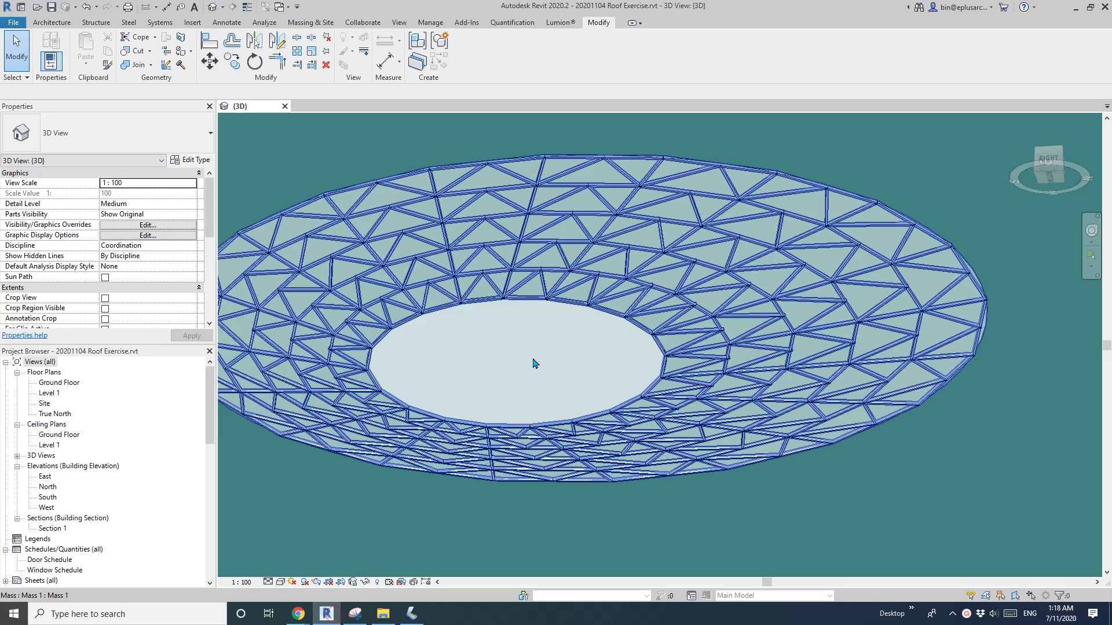
Select a single triangulated curtain panel on the mass roof and open its family for editing
{"action": "scroll", "coordinate": [753, 324], "scroll_direction": "up", "scroll_amount": 1}
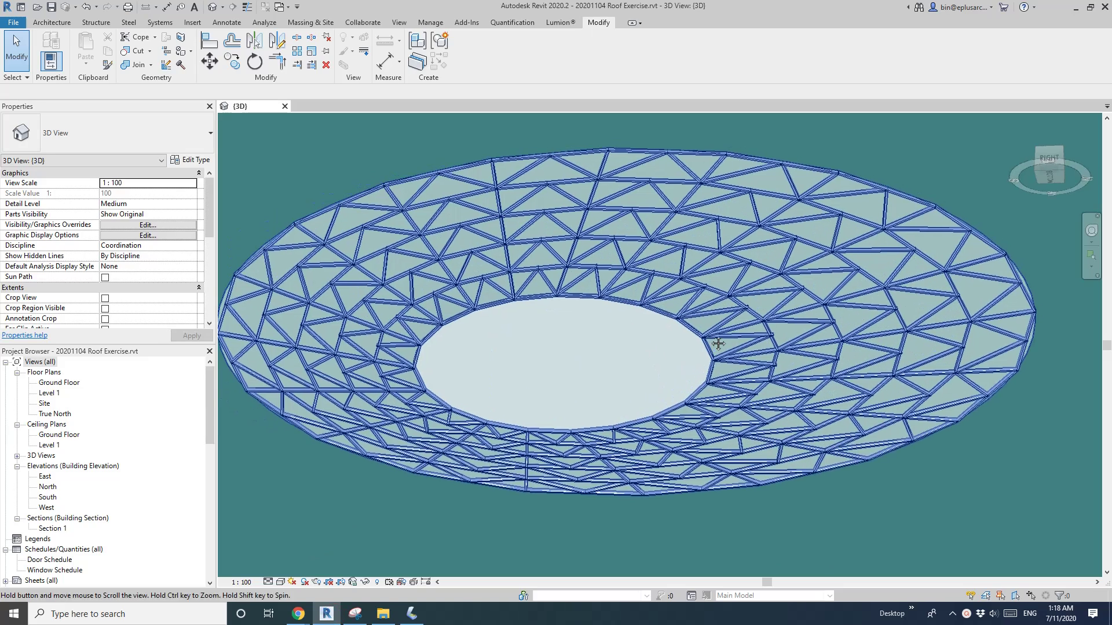
{"action": "middle_click_drag", "start_coordinate": [734, 329], "coordinate": [798, 316]}
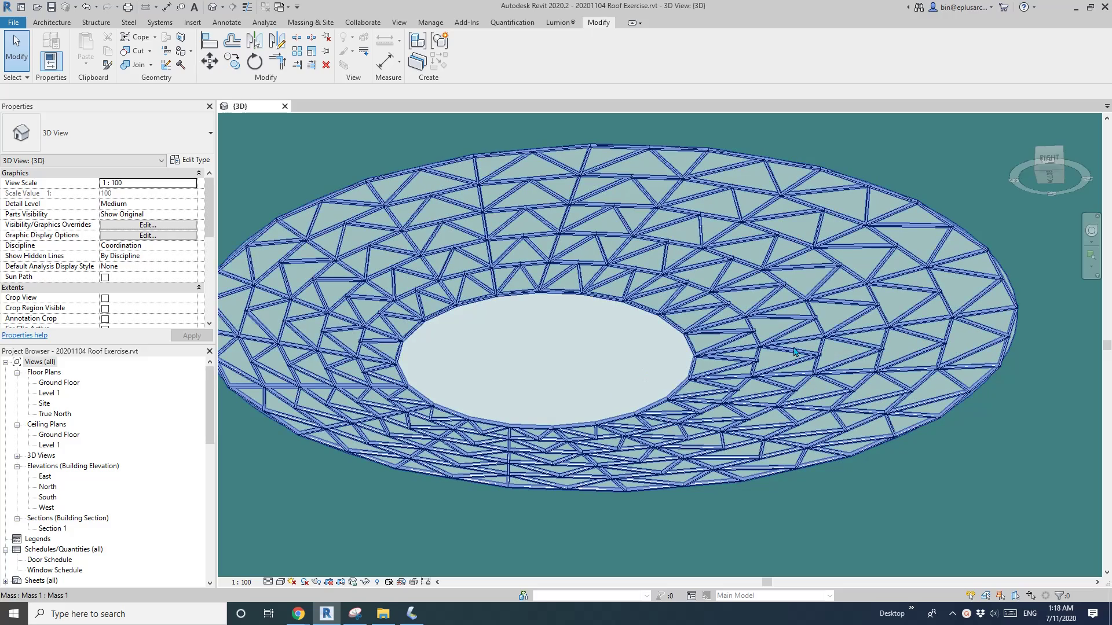
{"action": "key", "text": "Tab"}
{"action": "left_click", "coordinate": [754, 317]}
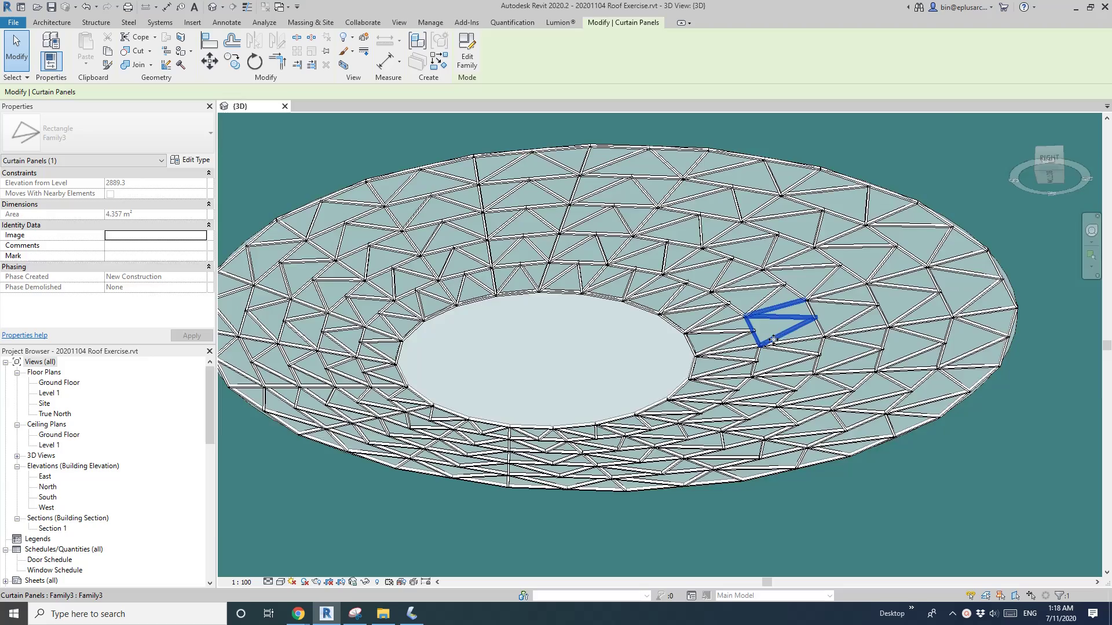
{"action": "scroll", "coordinate": [774, 340], "scroll_direction": "up", "scroll_amount": 3}
{"action": "scroll", "coordinate": [798, 310], "scroll_direction": "up", "scroll_amount": 1}
{"action": "middle_click_drag", "start_coordinate": [776, 317], "coordinate": [681, 329]}
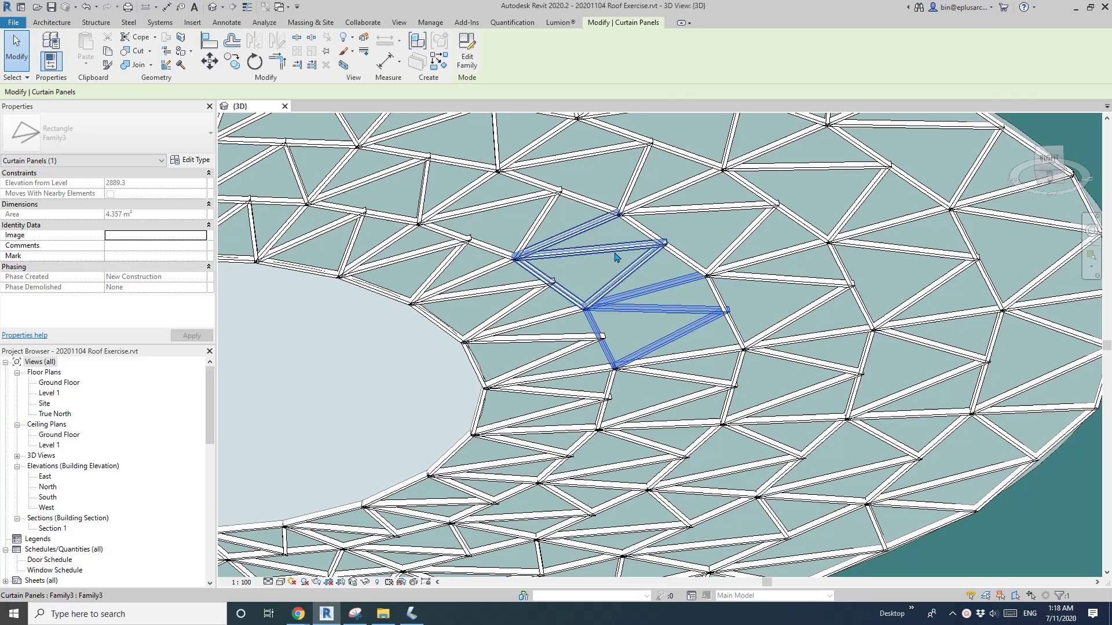
{"action": "left_click", "coordinate": [467, 56]}
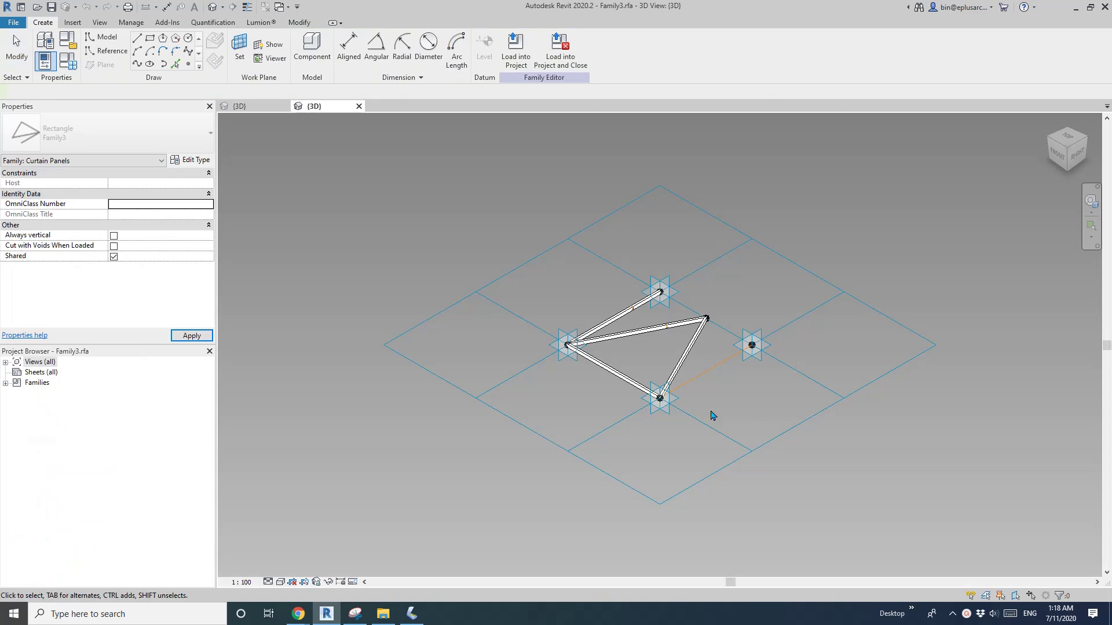
Temporarily hide the two solid strut forms in the panel family, leaving the reference lines and points
{"action": "scroll", "coordinate": [759, 424], "scroll_direction": "up", "scroll_amount": 1}
{"action": "middle_click_drag", "start_coordinate": [759, 425], "coordinate": [692, 365], "text": "shift"}
{"action": "scroll", "coordinate": [690, 360], "scroll_direction": "up", "scroll_amount": 3}
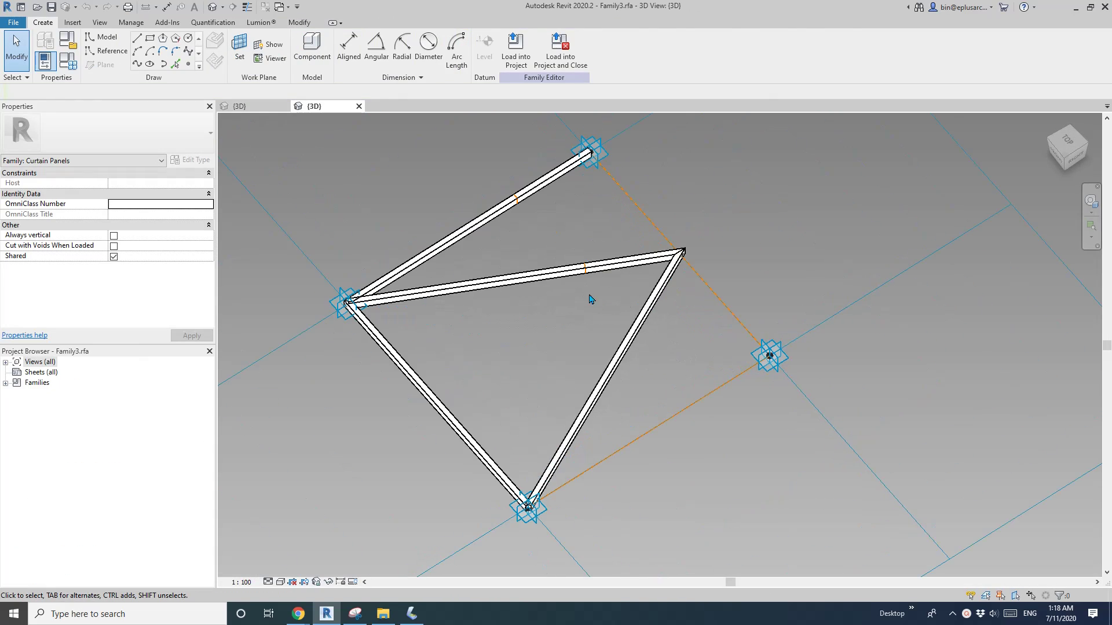
{"action": "left_click", "coordinate": [553, 272]}
{"action": "key", "text": "h"}
{"action": "key", "text": "h"}
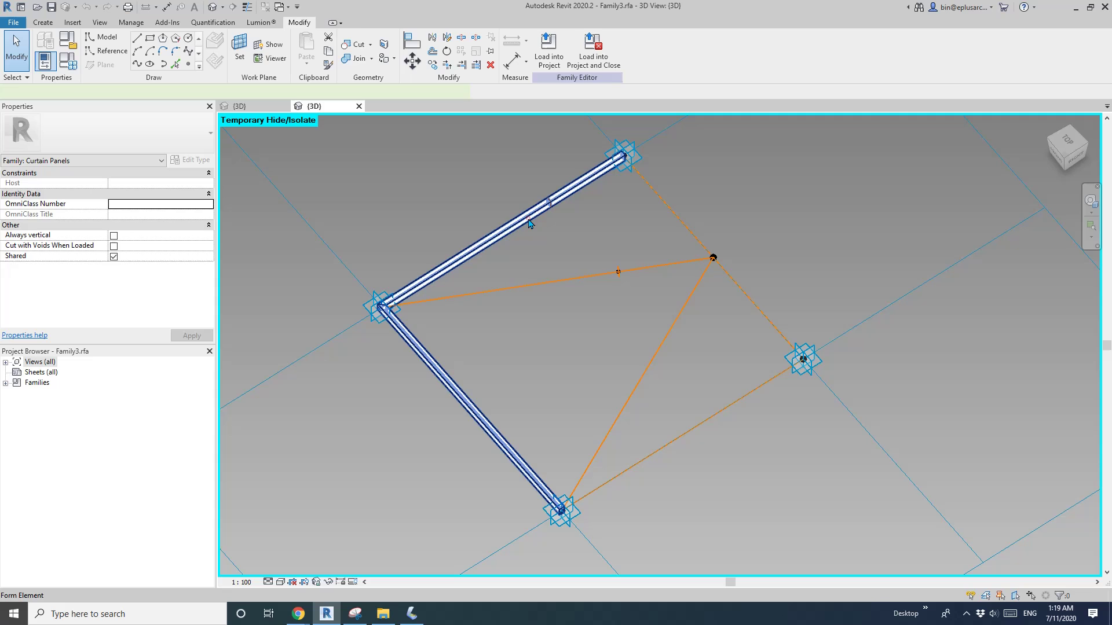
{"action": "left_click", "coordinate": [530, 216]}
{"action": "key", "text": "h"}
{"action": "key", "text": "h"}
{"action": "middle_click_drag", "start_coordinate": [590, 248], "coordinate": [633, 303], "text": "shift"}
{"action": "scroll", "coordinate": [633, 303], "scroll_direction": "down", "scroll_amount": 2}
{"action": "scroll", "coordinate": [610, 267], "scroll_direction": "up", "scroll_amount": 1}
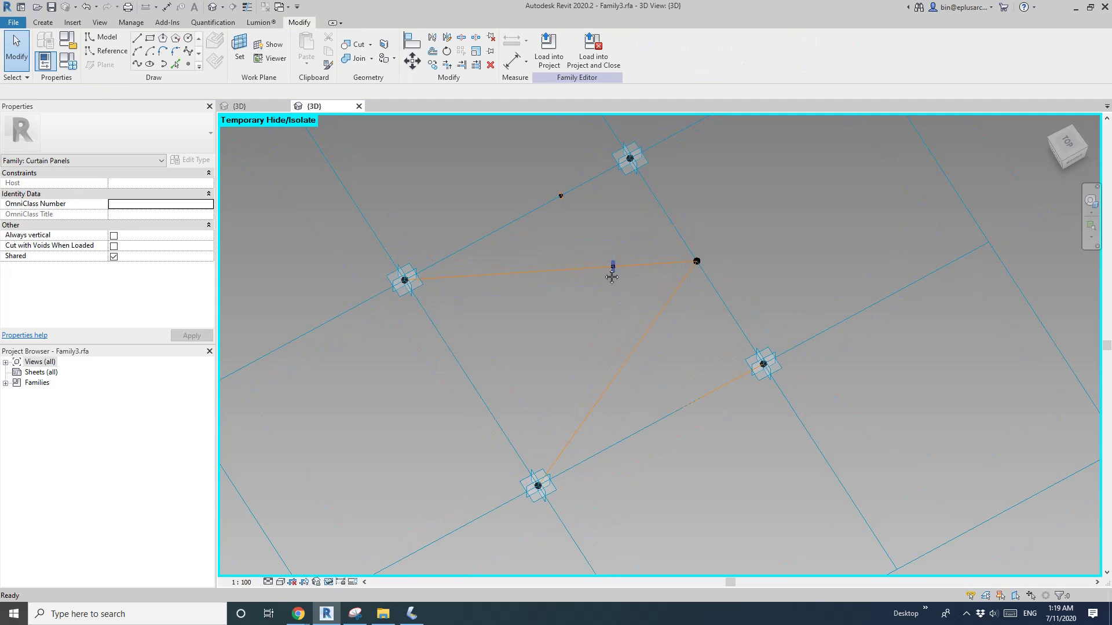
Divide the upper diagonal reference line, running to the edge midpoint, into a path with 6 nodes
{"action": "key", "text": "Tab"}
{"action": "key", "text": "Tab"}
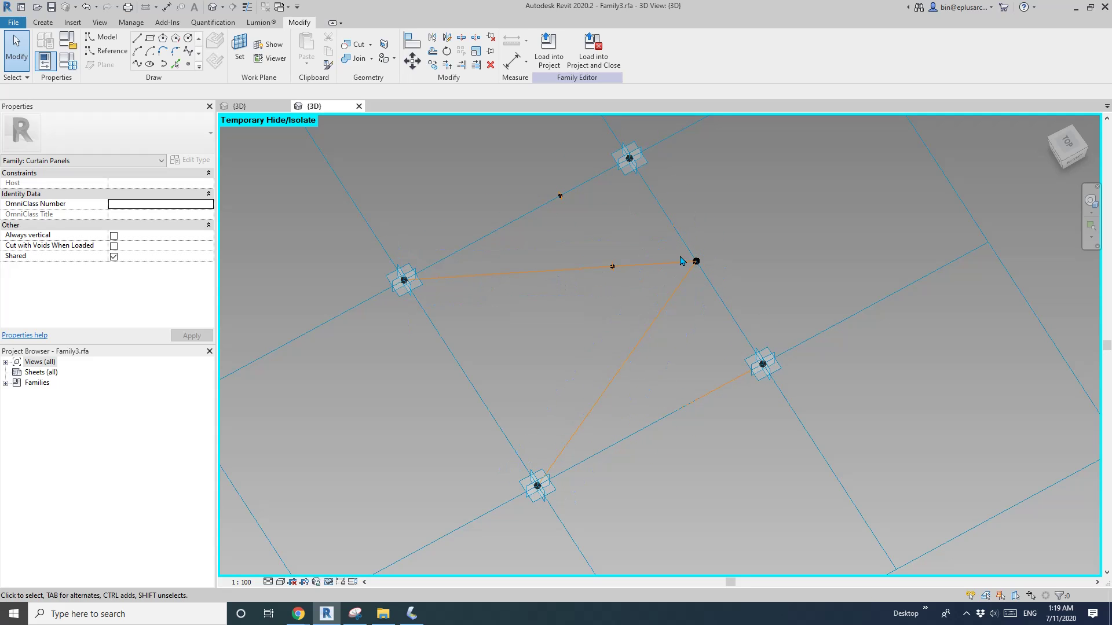
{"action": "scroll", "coordinate": [554, 277], "scroll_direction": "up", "scroll_amount": 3}
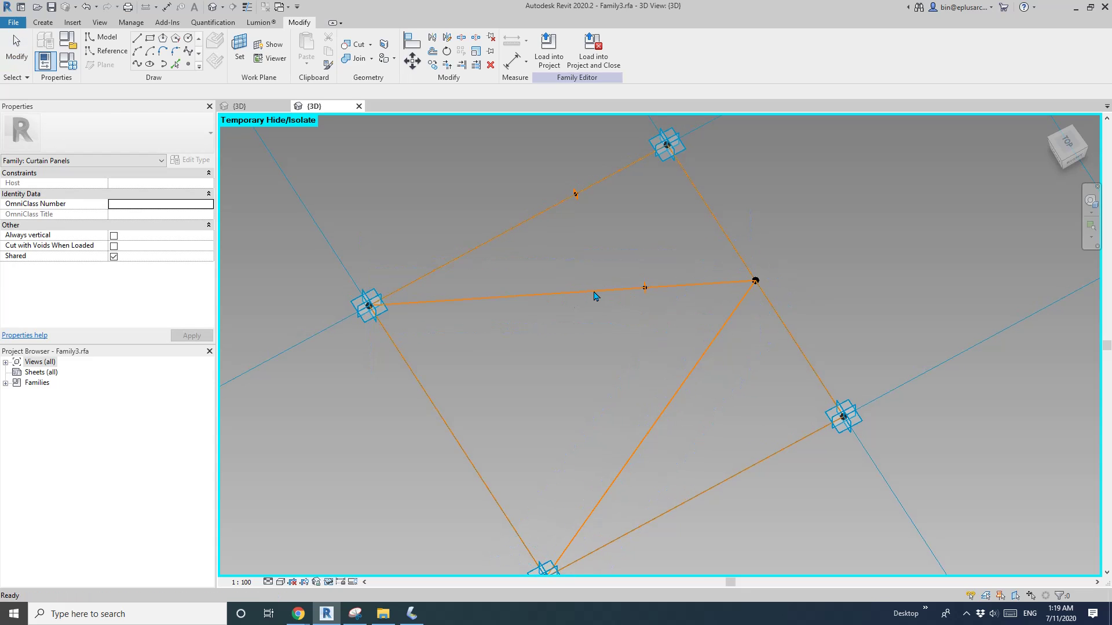
{"action": "left_click", "coordinate": [581, 296]}
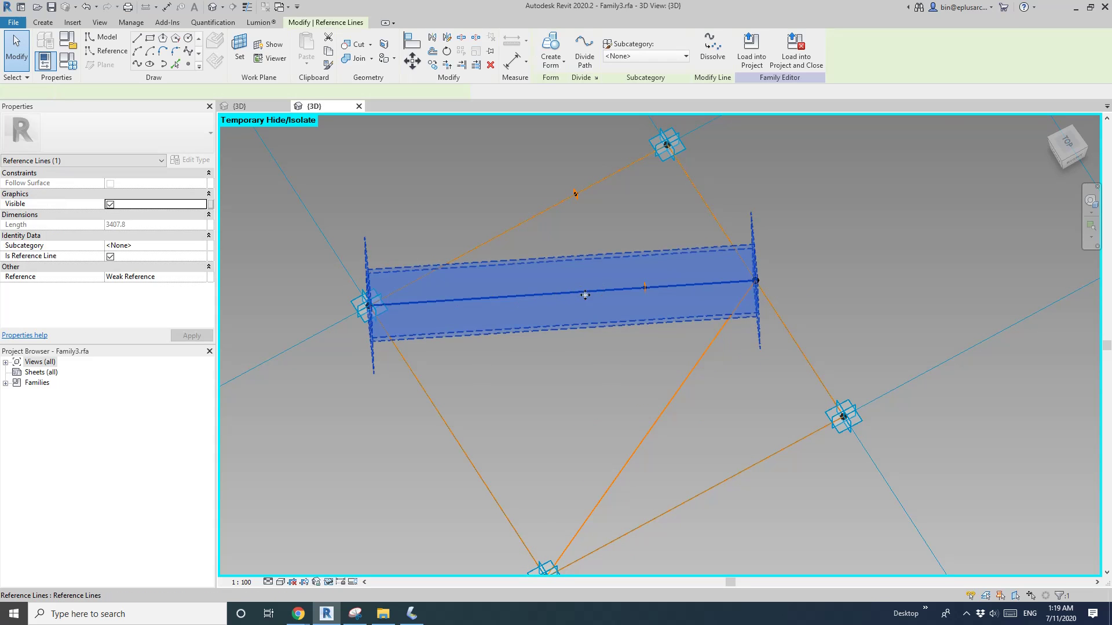
{"action": "middle_click_drag", "start_coordinate": [581, 296], "coordinate": [572, 308]}
{"action": "left_click", "coordinate": [584, 52]}
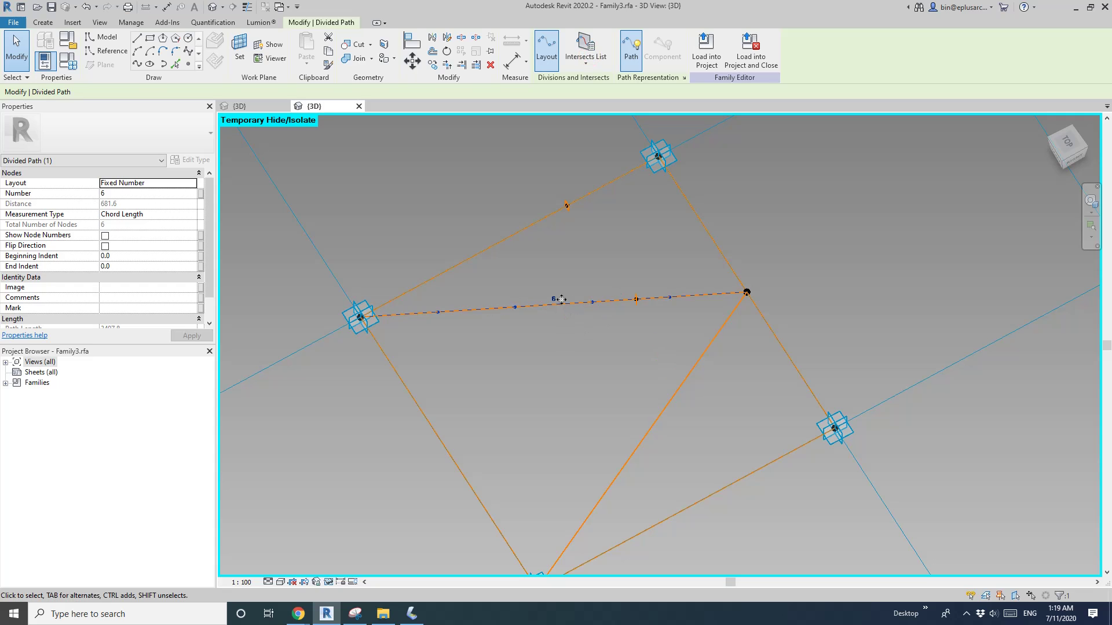
{"action": "middle_click_drag", "start_coordinate": [628, 346], "coordinate": [625, 307]}
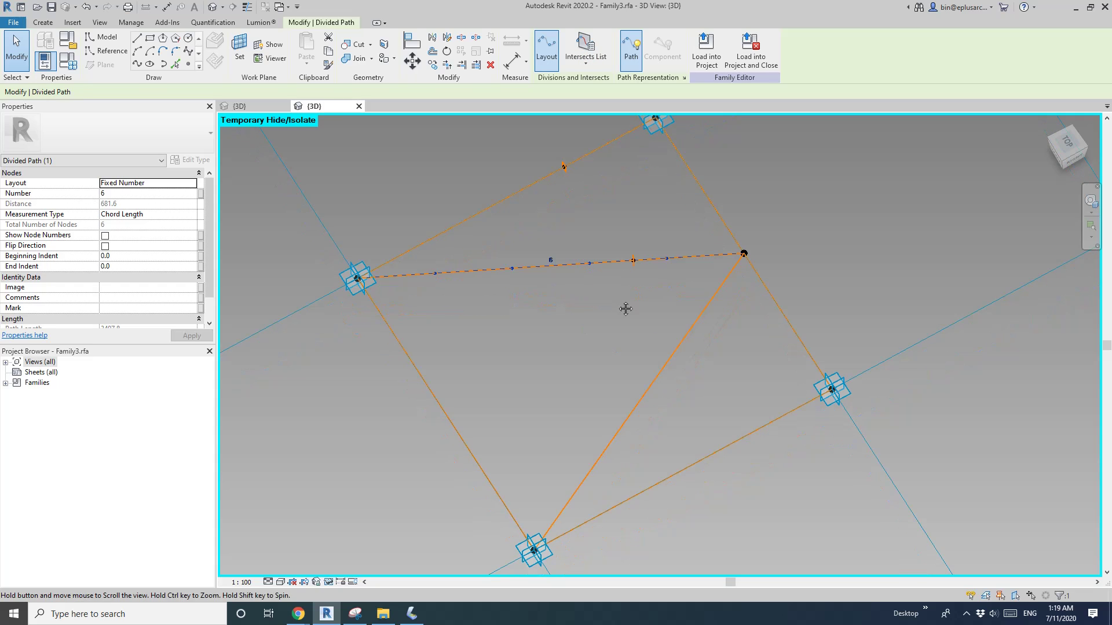
{"action": "key", "text": "Escape"}
Divide the lower diagonal reference line, from the edge midpoint to the bottom corner point, into 6 nodes
{"action": "left_click", "coordinate": [691, 328]}
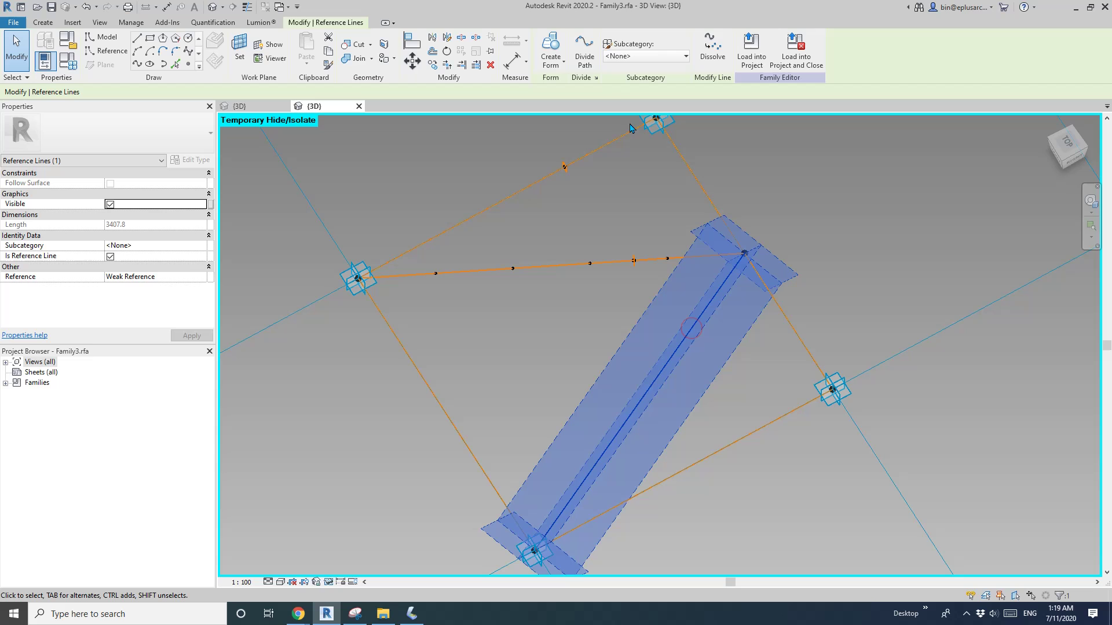
{"action": "left_click", "coordinate": [584, 55]}
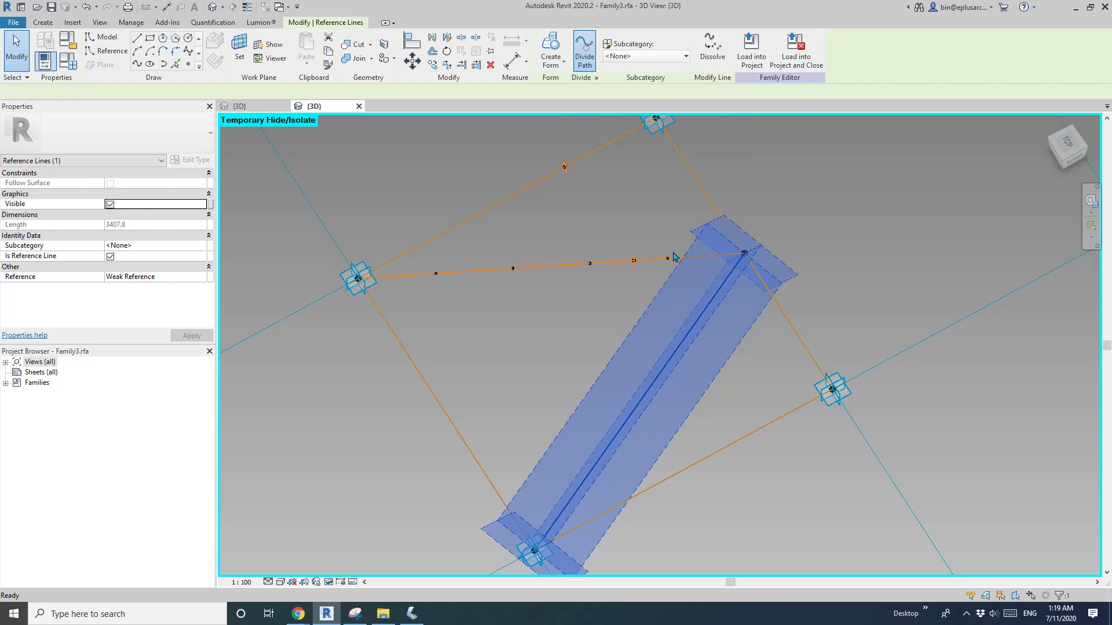
{"action": "middle_click_drag", "start_coordinate": [678, 392], "coordinate": [680, 387]}
{"action": "key", "text": "Escape"}
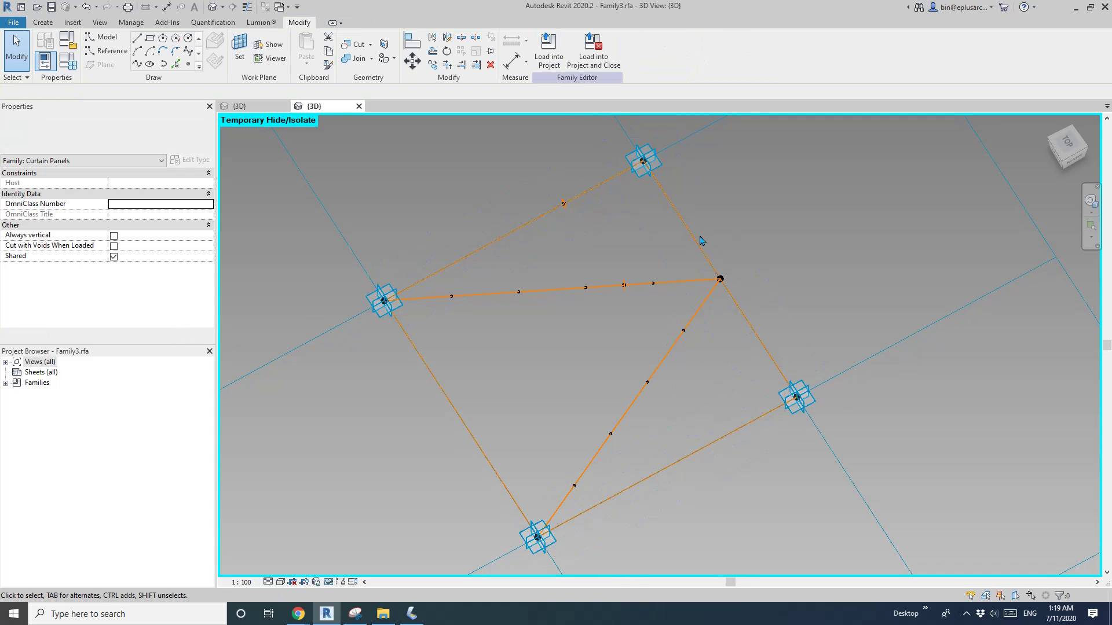
Create a spline through the top adaptive point and the edge midpoint and make it a reference line
{"action": "key", "text": "Tab"}
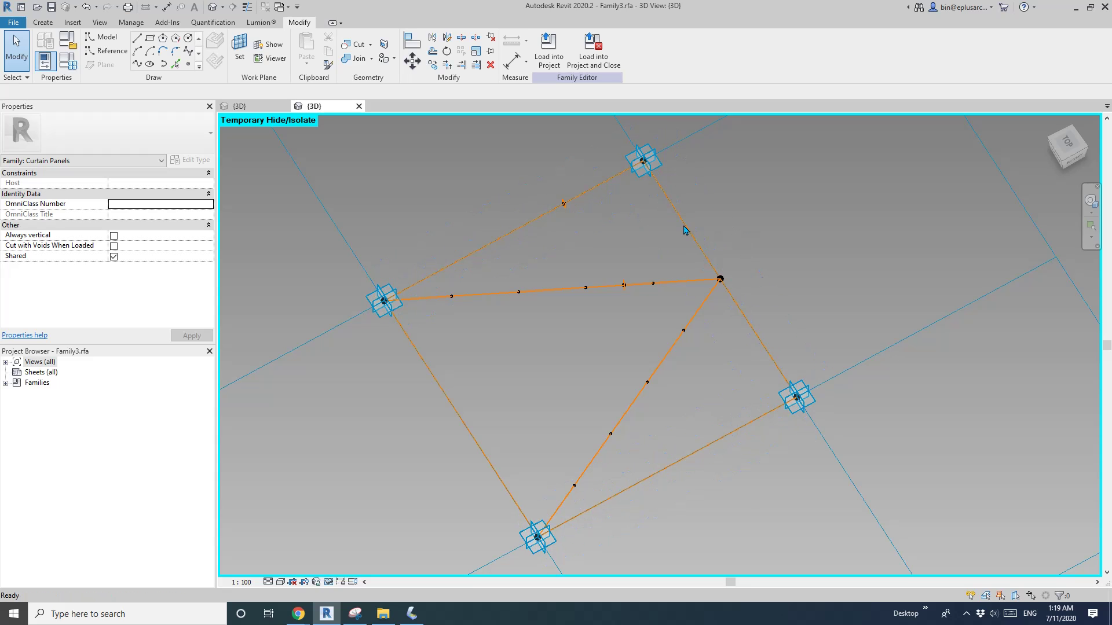
{"action": "left_click", "coordinate": [644, 163]}
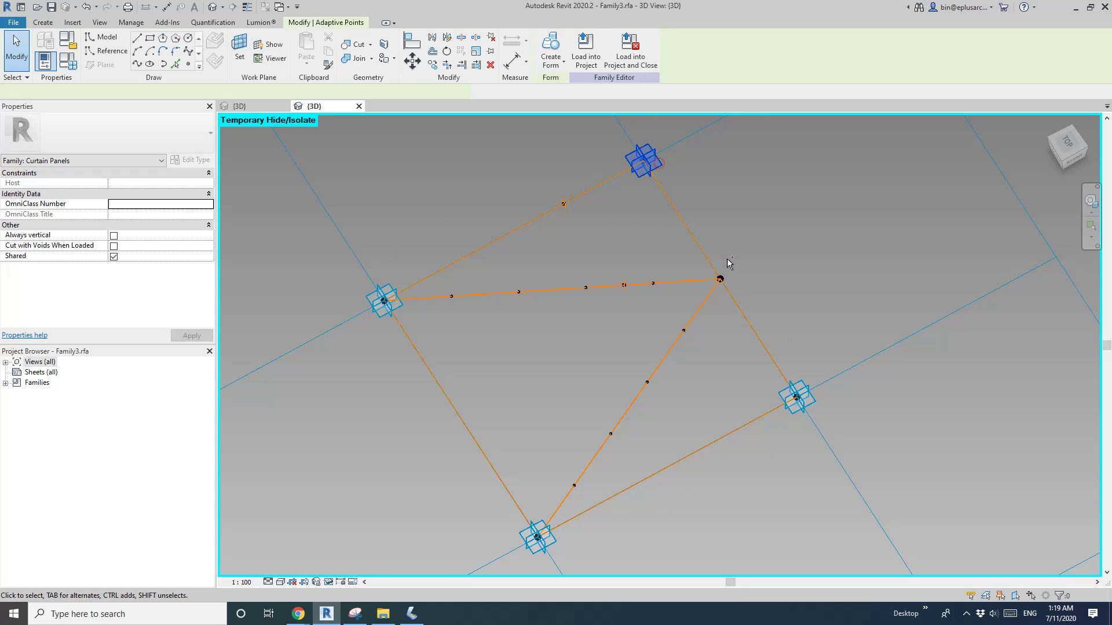
{"action": "left_click", "coordinate": [722, 280], "text": "ctrl"}
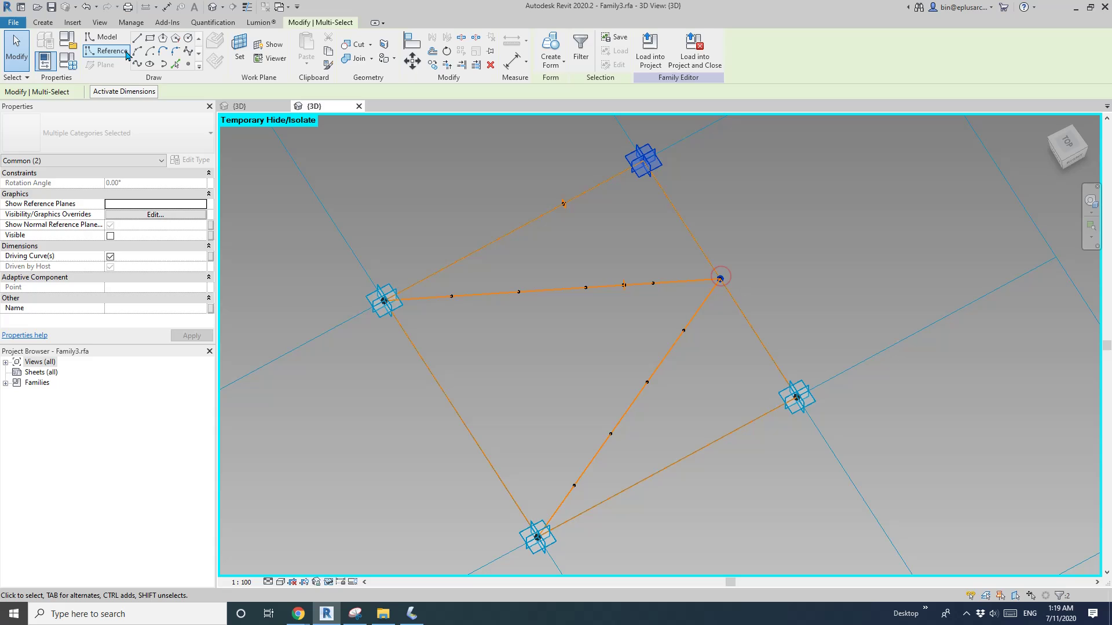
{"action": "left_click", "coordinate": [138, 64]}
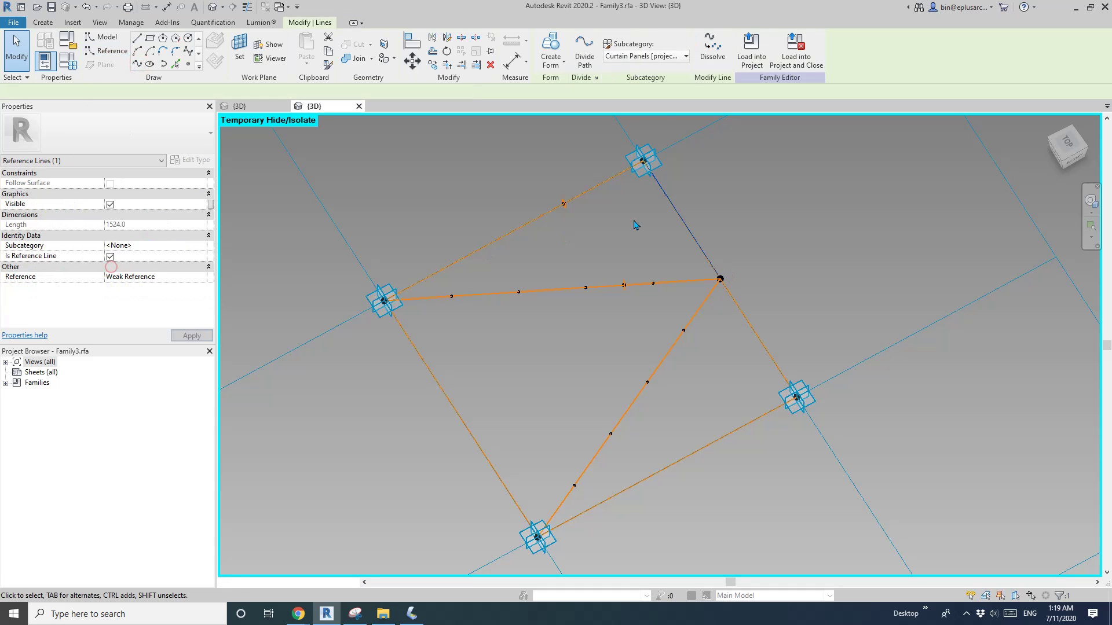
{"action": "left_click", "coordinate": [756, 291]}
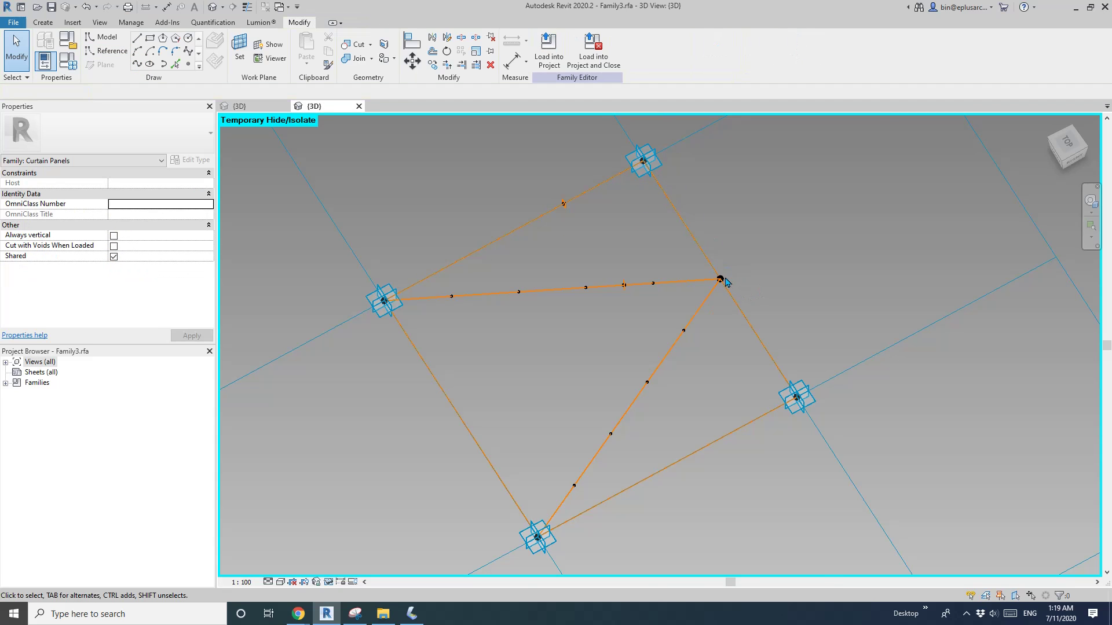
Create a second spline from the edge midpoint to adaptive point 3 and make it a reference line
{"action": "left_click", "coordinate": [722, 281]}
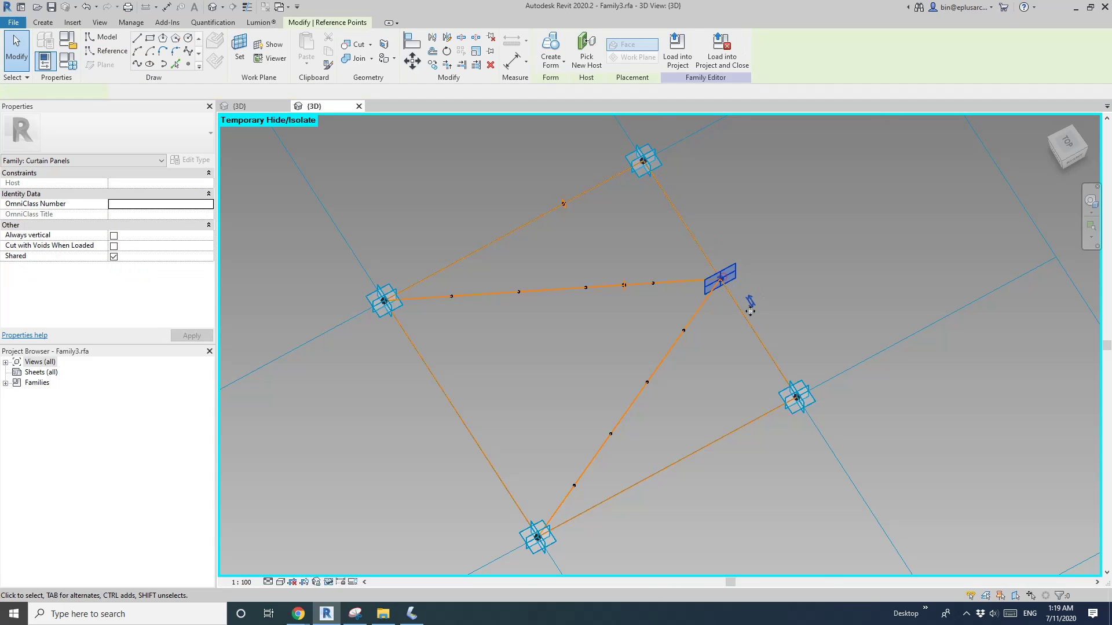
{"action": "left_click", "coordinate": [814, 401], "text": "ctrl"}
{"action": "left_click", "coordinate": [136, 64]}
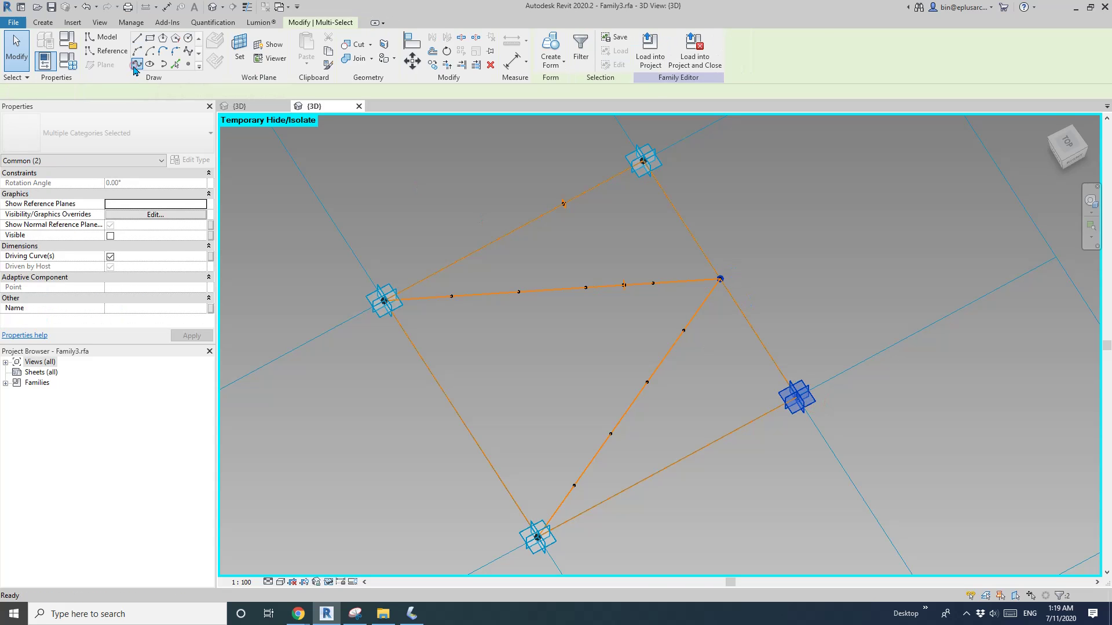
{"action": "left_click", "coordinate": [776, 196]}
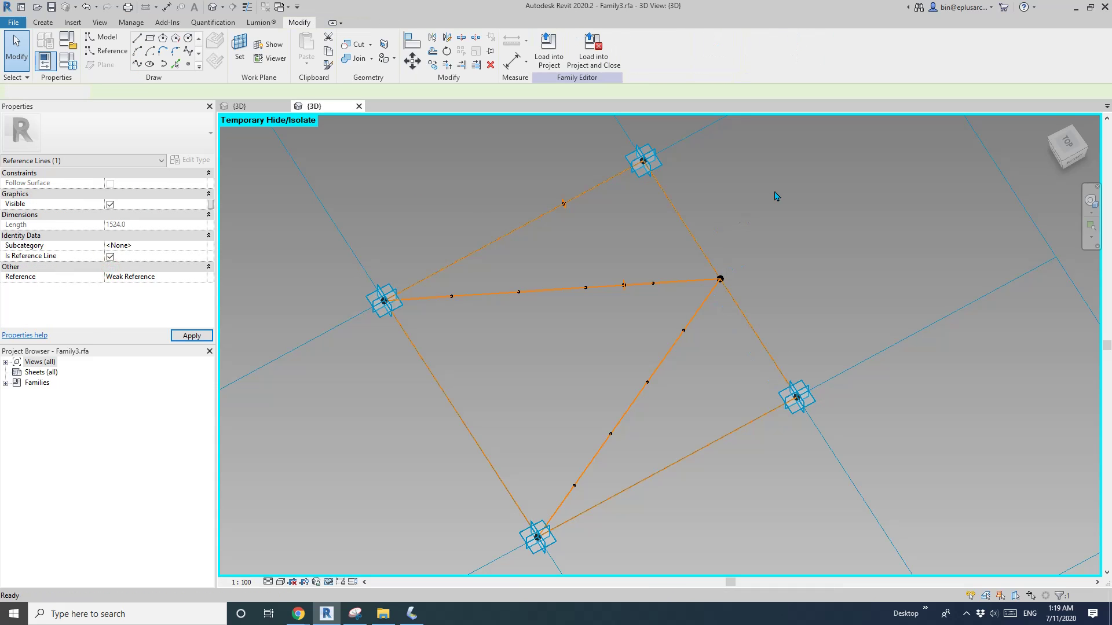
Divide both new half-edge reference lines on either side of the midpoint into paths with 6 nodes each
{"action": "left_click", "coordinate": [663, 191]}
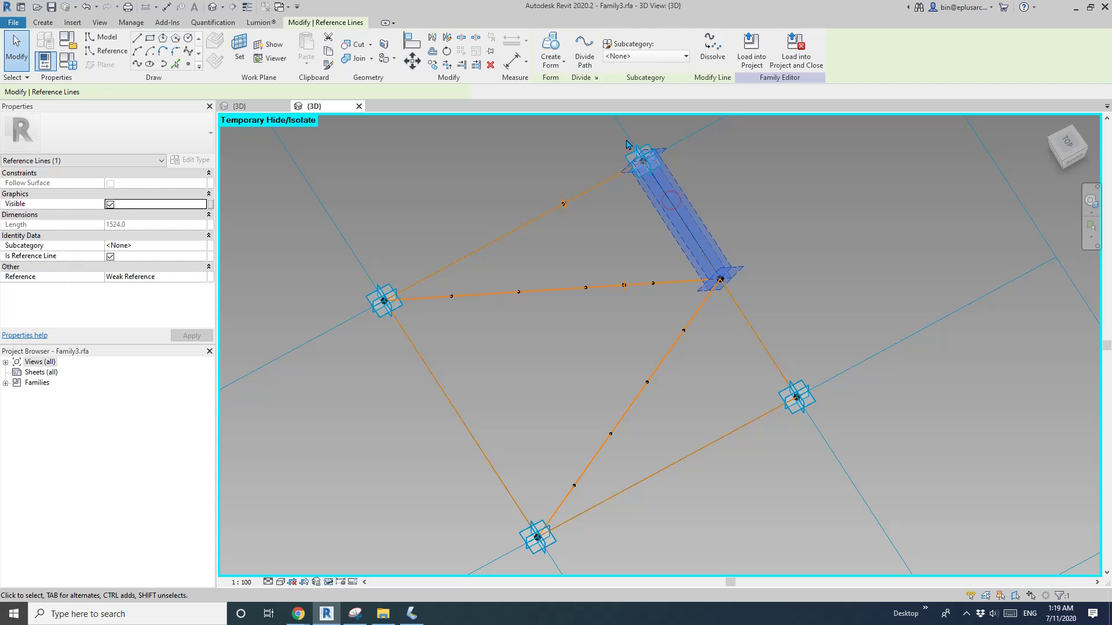
{"action": "left_click", "coordinate": [595, 59]}
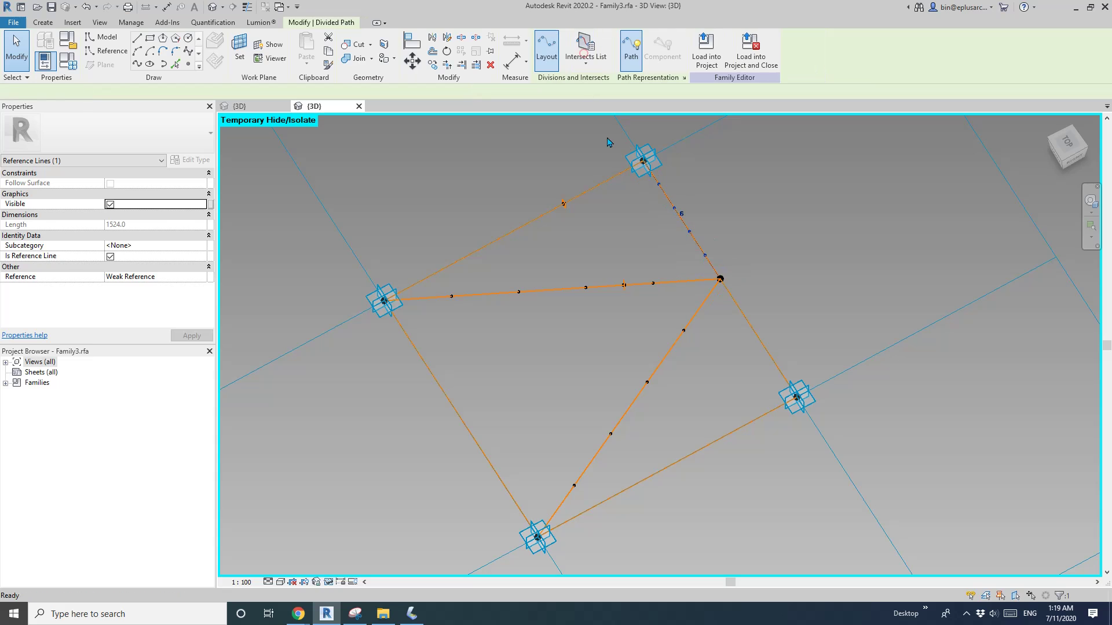
{"action": "left_click", "coordinate": [761, 340]}
{"action": "left_click", "coordinate": [595, 59]}
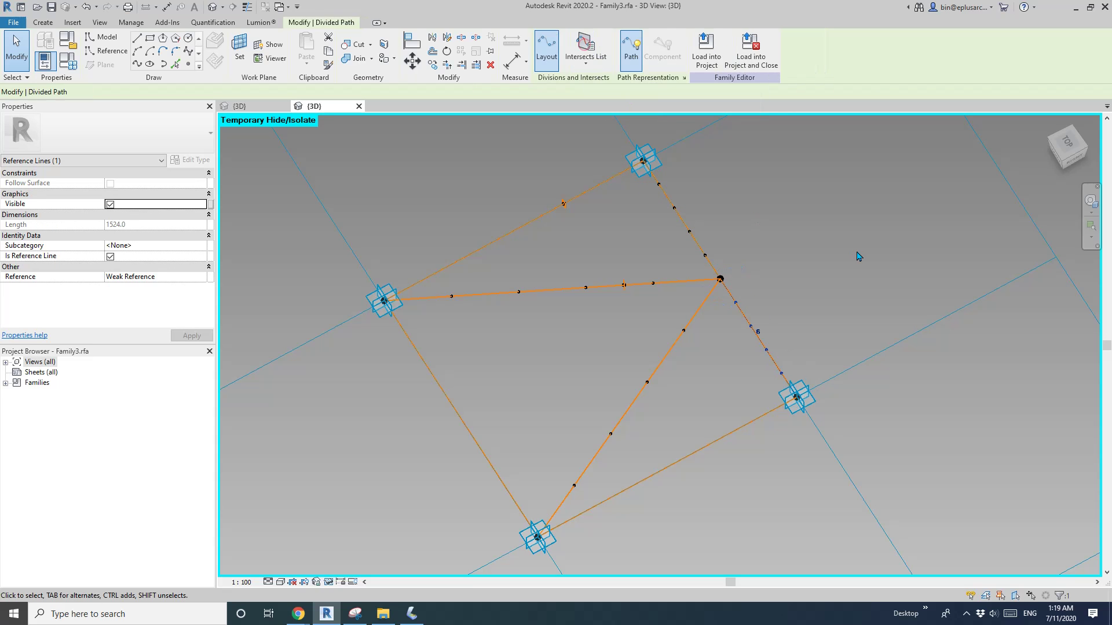
{"action": "left_click", "coordinate": [832, 250]}
{"action": "middle_click_drag", "start_coordinate": [832, 250], "coordinate": [776, 328], "text": "shift"}
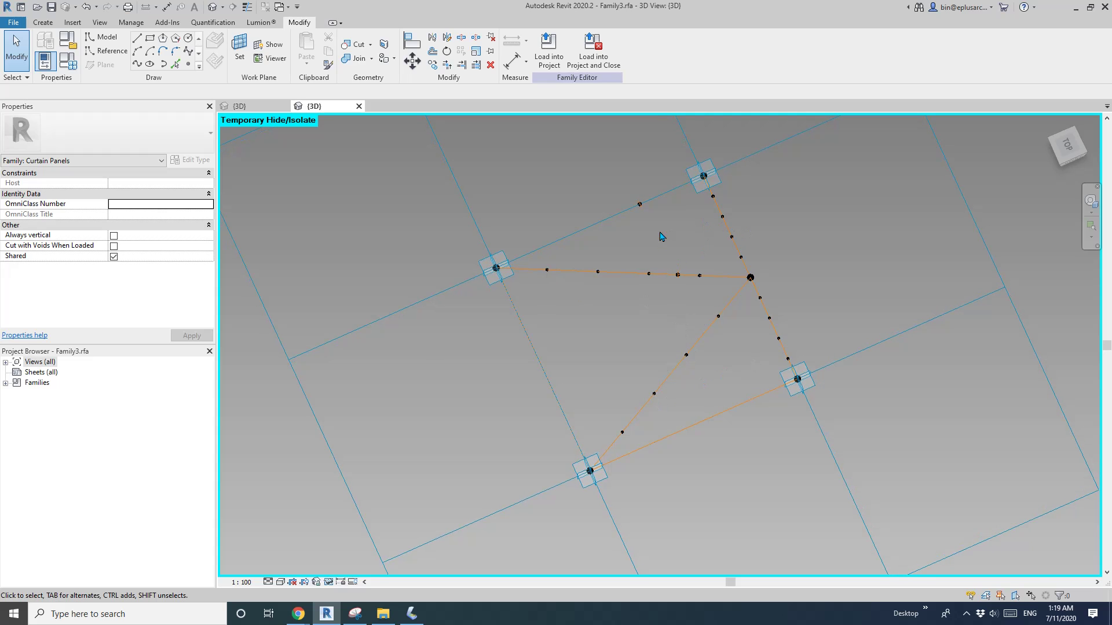
{"action": "scroll", "coordinate": [650, 247], "scroll_direction": "up", "scroll_amount": 2}
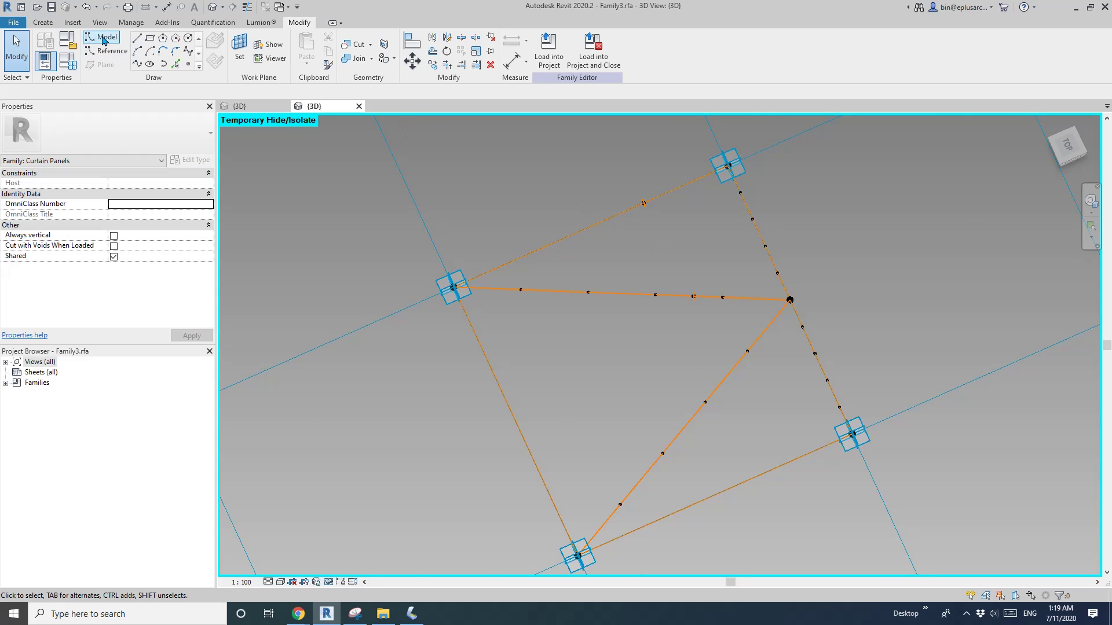
{"action": "middle_click_drag", "start_coordinate": [711, 227], "coordinate": [707, 227]}
{"action": "left_click", "coordinate": [43, 24]}
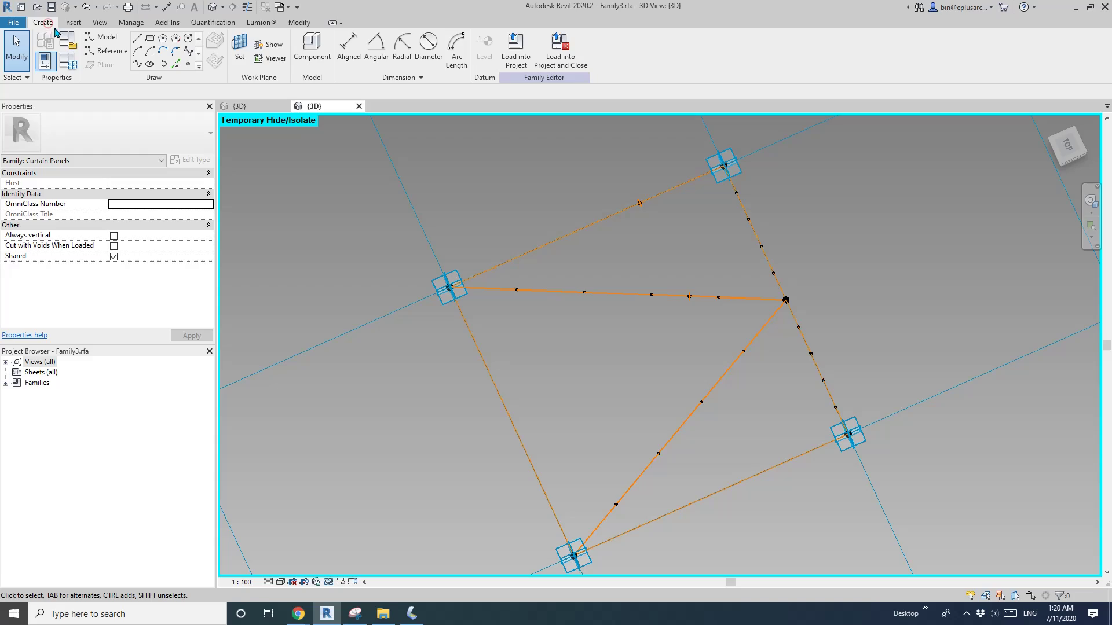
Switch to the Roof Exercise project and open the Family4 beam on the roof's outer edge for family editing
{"action": "left_click", "coordinate": [253, 108]}
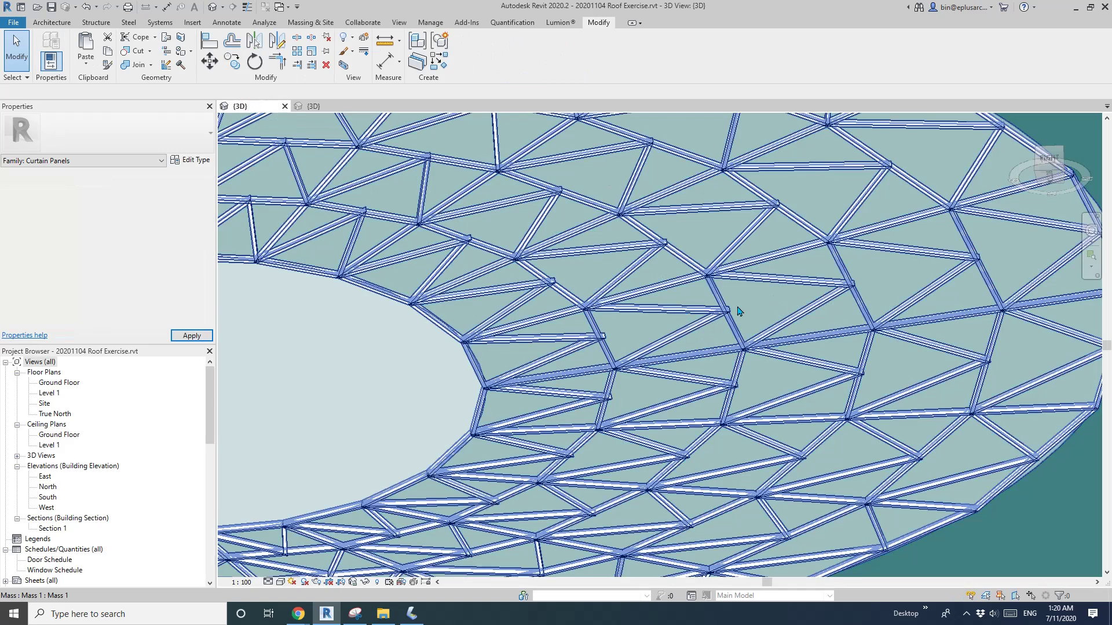
{"action": "scroll", "coordinate": [739, 311], "scroll_direction": "down", "scroll_amount": 3}
{"action": "left_click", "coordinate": [863, 302]}
{"action": "scroll", "coordinate": [827, 301], "scroll_direction": "up", "scroll_amount": 2}
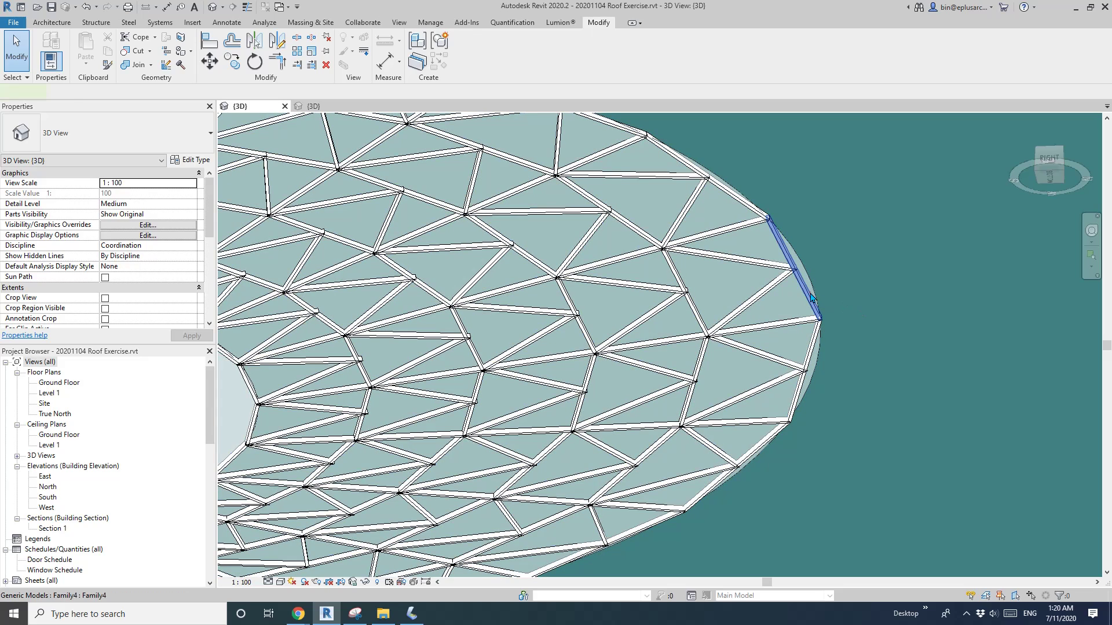
{"action": "left_click", "coordinate": [811, 299]}
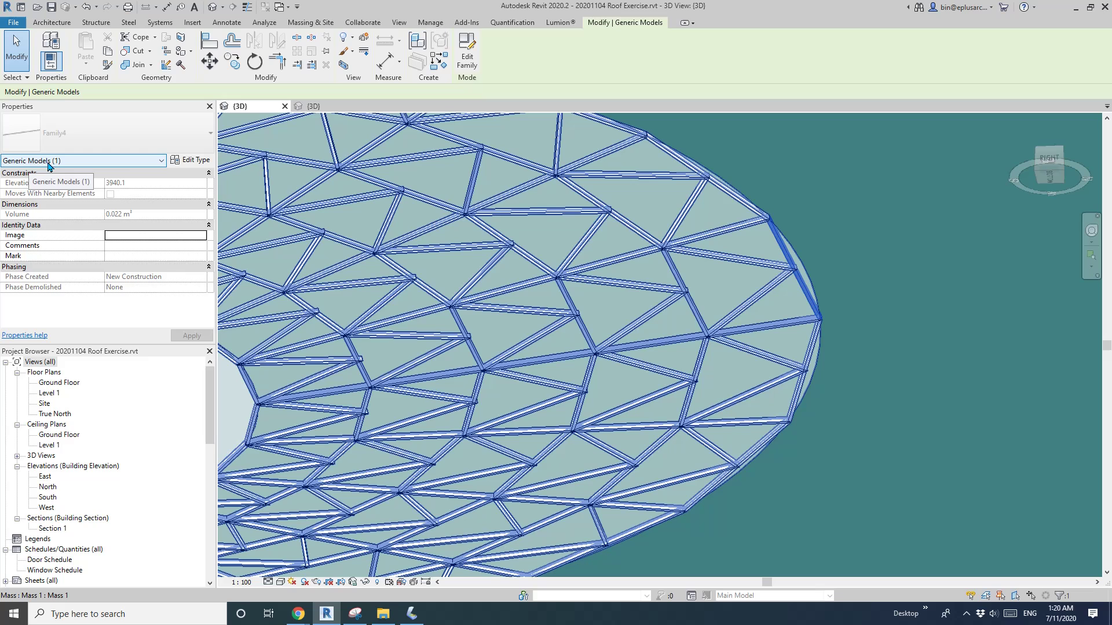
{"action": "left_click", "coordinate": [466, 54]}
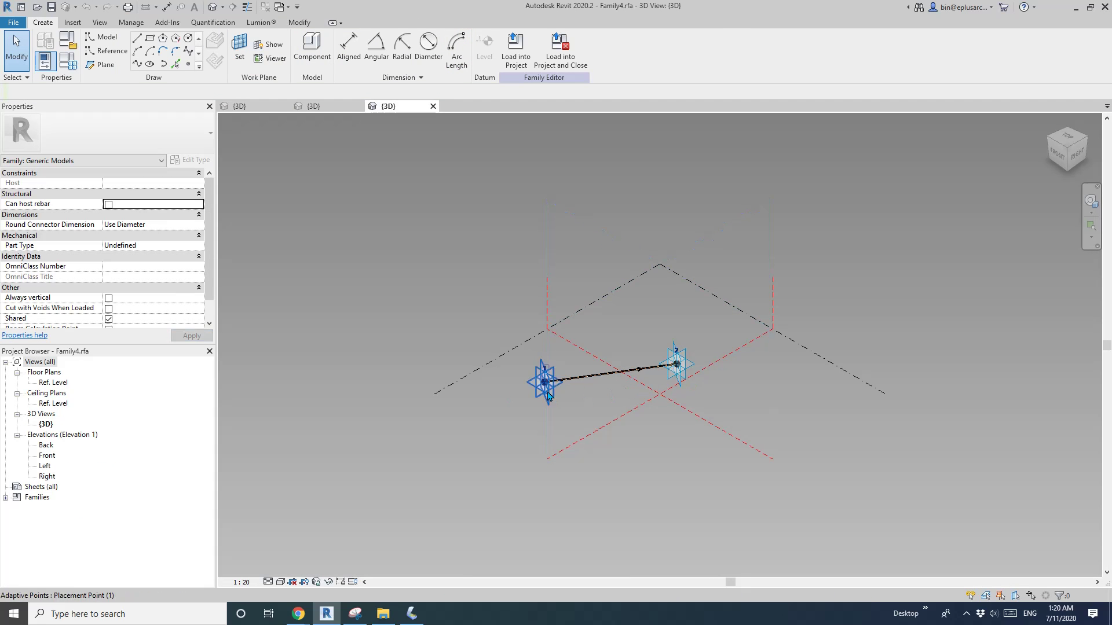
Load Family4 into the Family3 curtain panel family and close Family4 without saving its changes
{"action": "scroll", "coordinate": [586, 331], "scroll_direction": "up", "scroll_amount": 3}
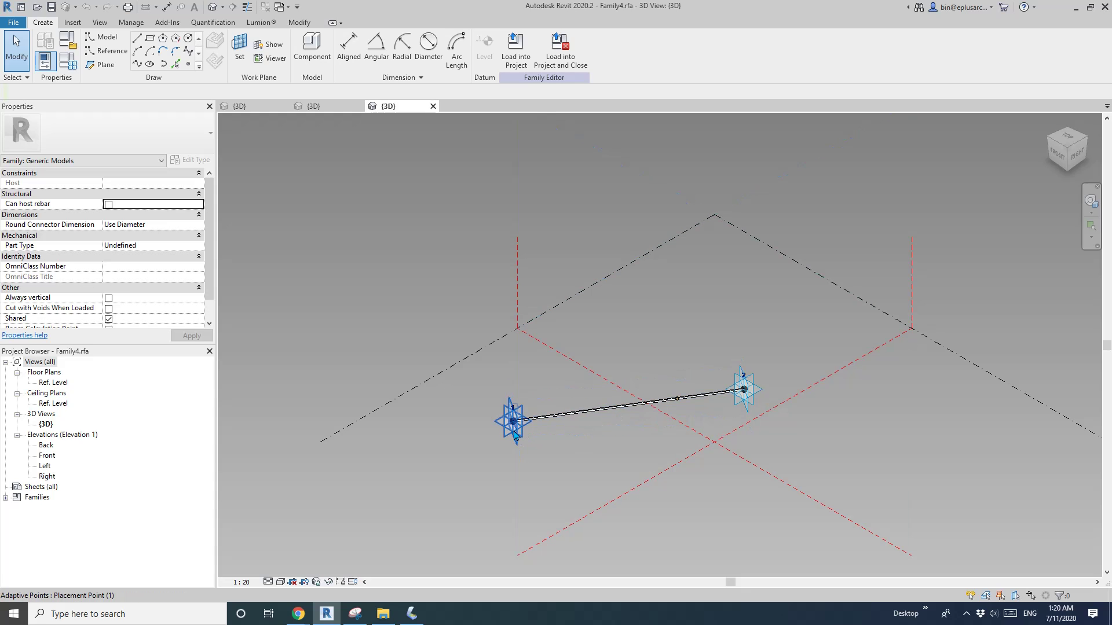
{"action": "middle_click_drag", "start_coordinate": [661, 396], "coordinate": [672, 430], "text": "shift"}
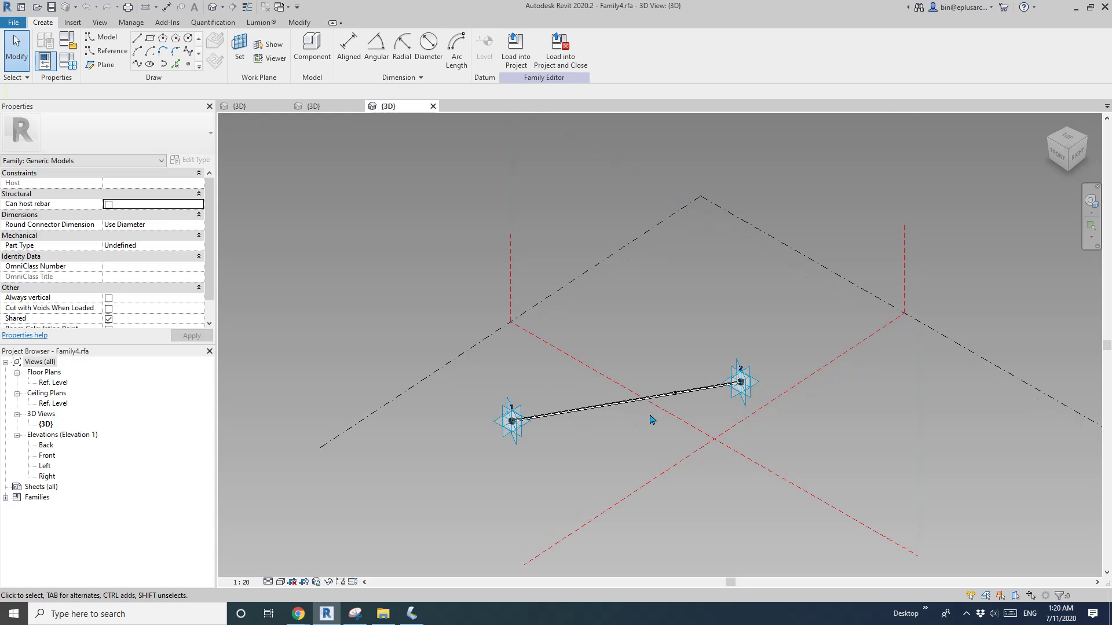
{"action": "middle_click_drag", "start_coordinate": [619, 360], "coordinate": [617, 363]}
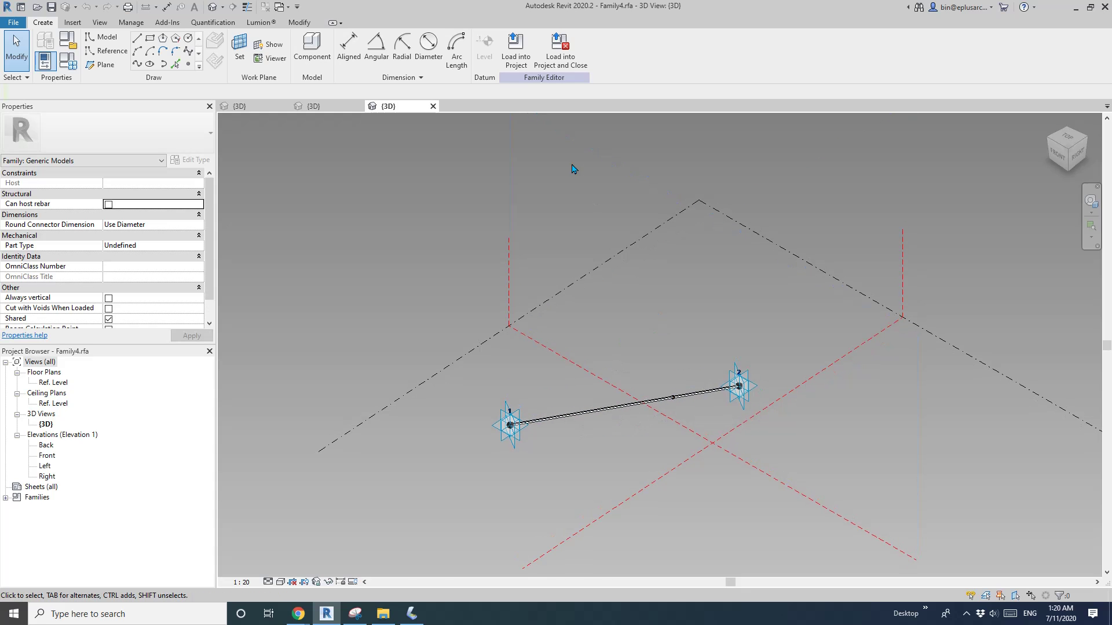
{"action": "left_click", "coordinate": [556, 50]}
{"action": "left_click", "coordinate": [348, 239]}
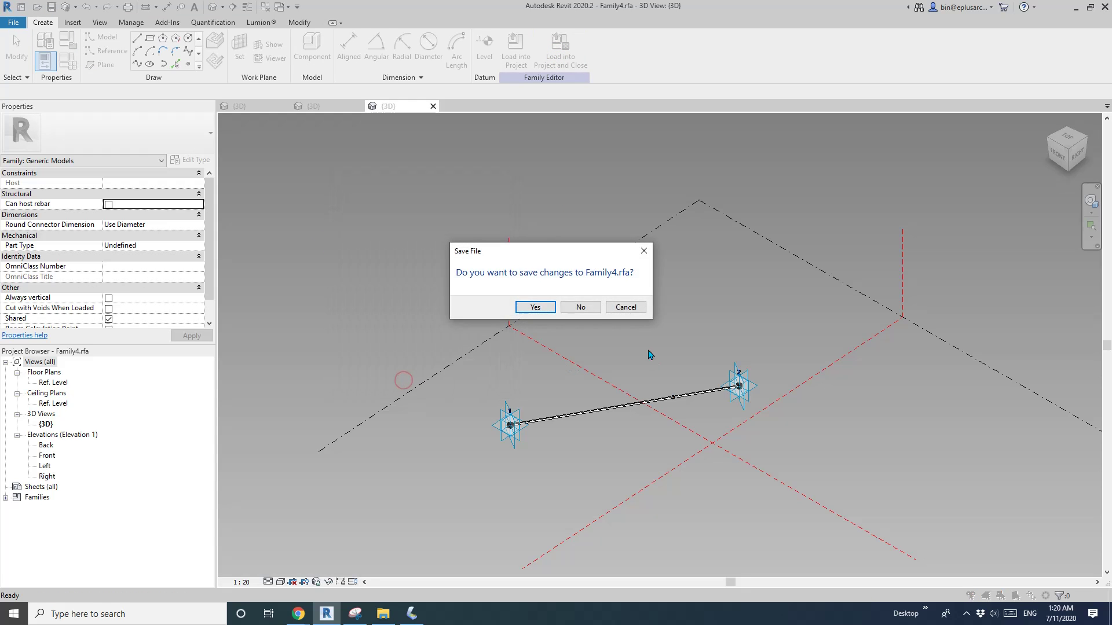
{"action": "left_click", "coordinate": [580, 307]}
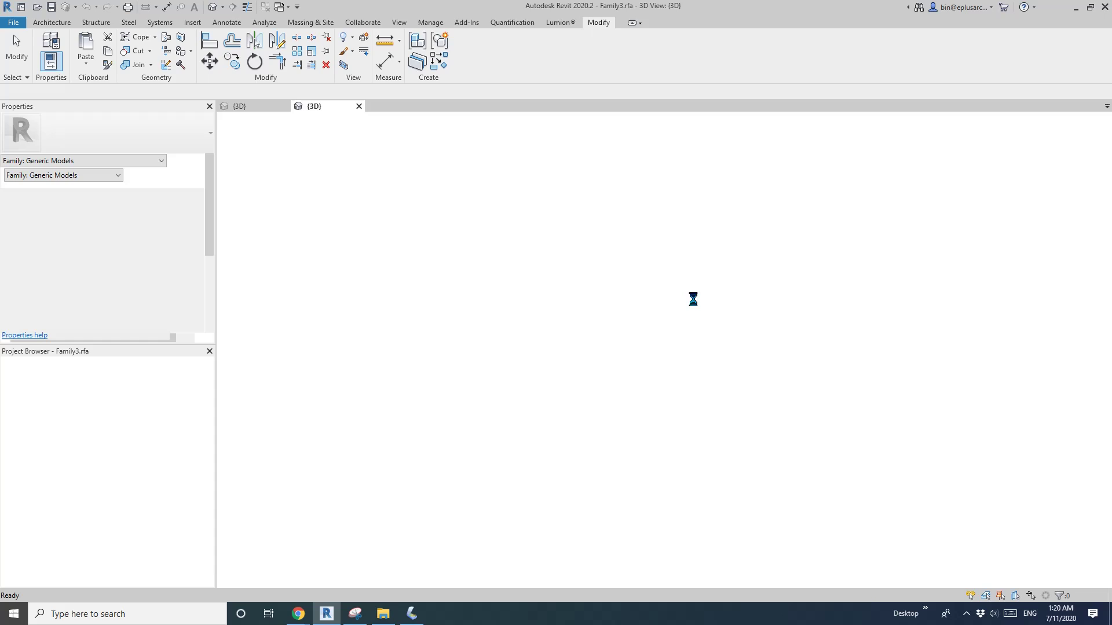
Place a Family4 beam between matching nodes of the upper diagonal and upper half-edge, and repeat it along both divided paths
{"action": "scroll", "coordinate": [511, 290], "scroll_direction": "up", "scroll_amount": 2}
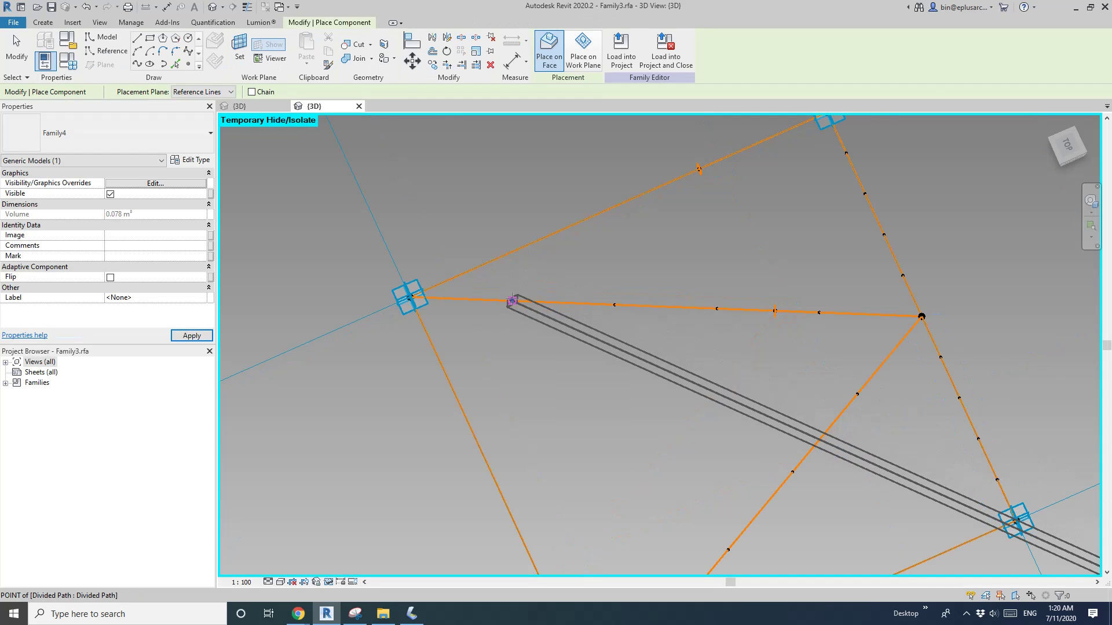
{"action": "left_click", "coordinate": [847, 150]}
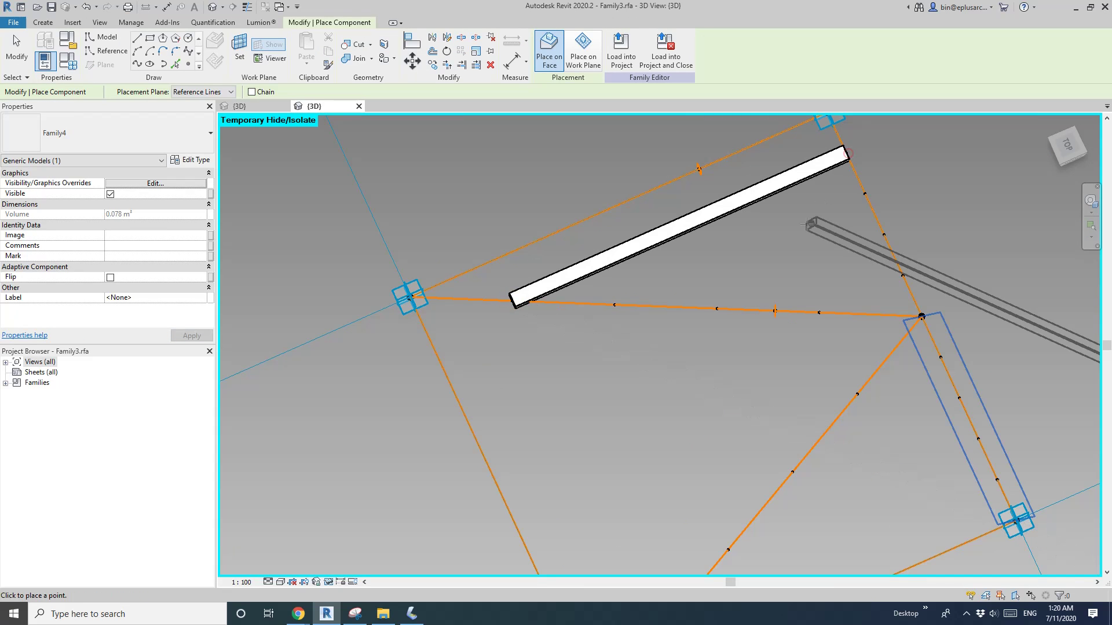
{"action": "key", "text": "Escape"}
{"action": "left_click", "coordinate": [660, 248]}
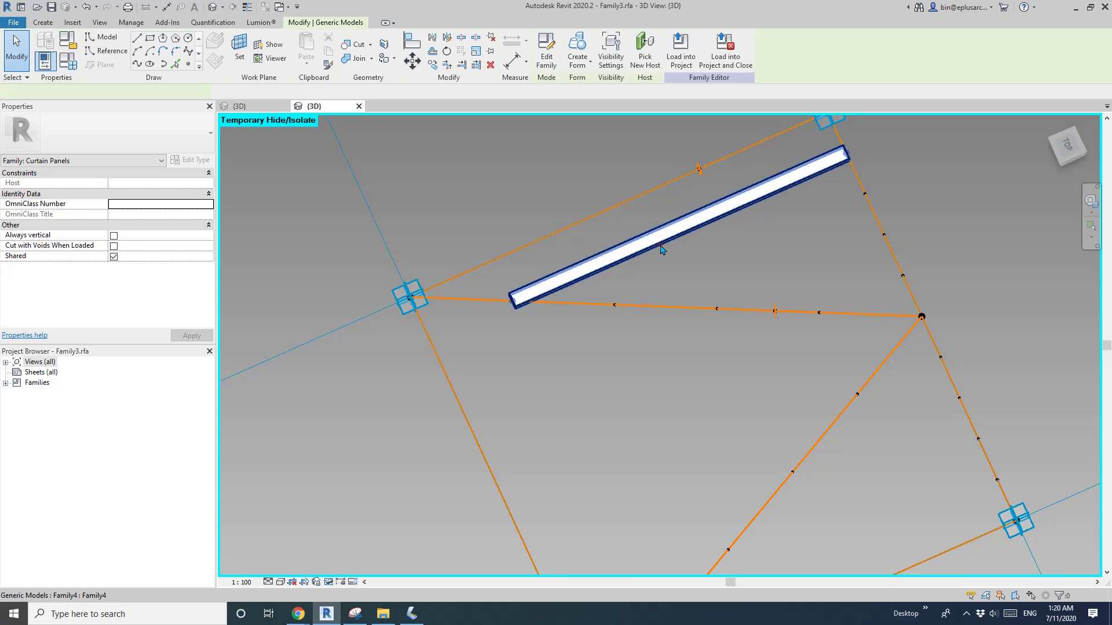
{"action": "middle_click_drag", "start_coordinate": [660, 248], "coordinate": [642, 270], "text": "shift"}
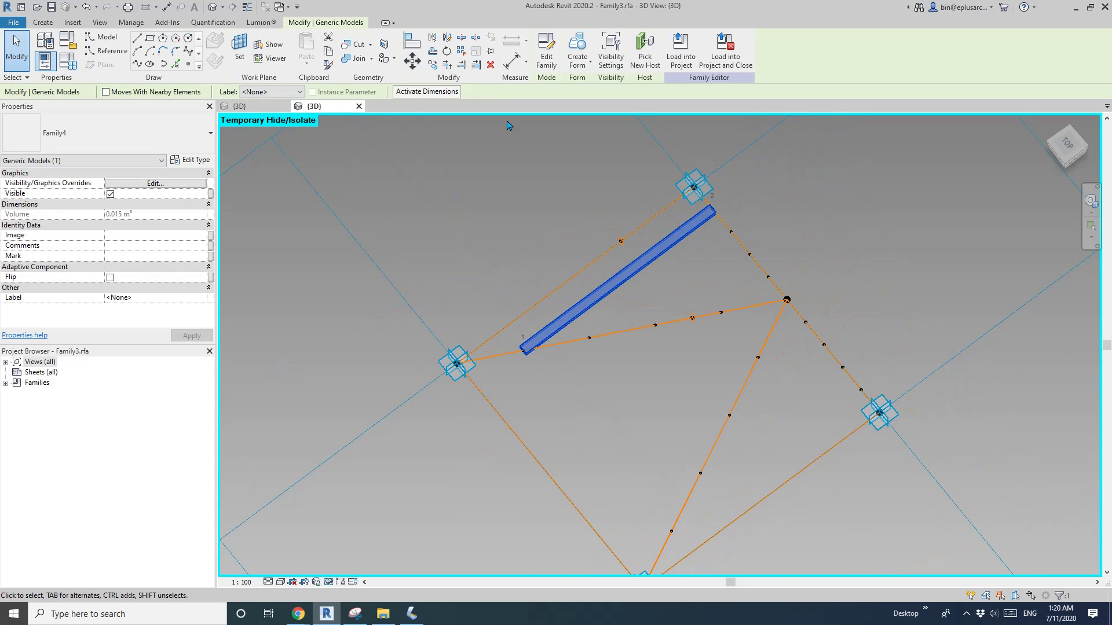
{"action": "left_click", "coordinate": [461, 52]}
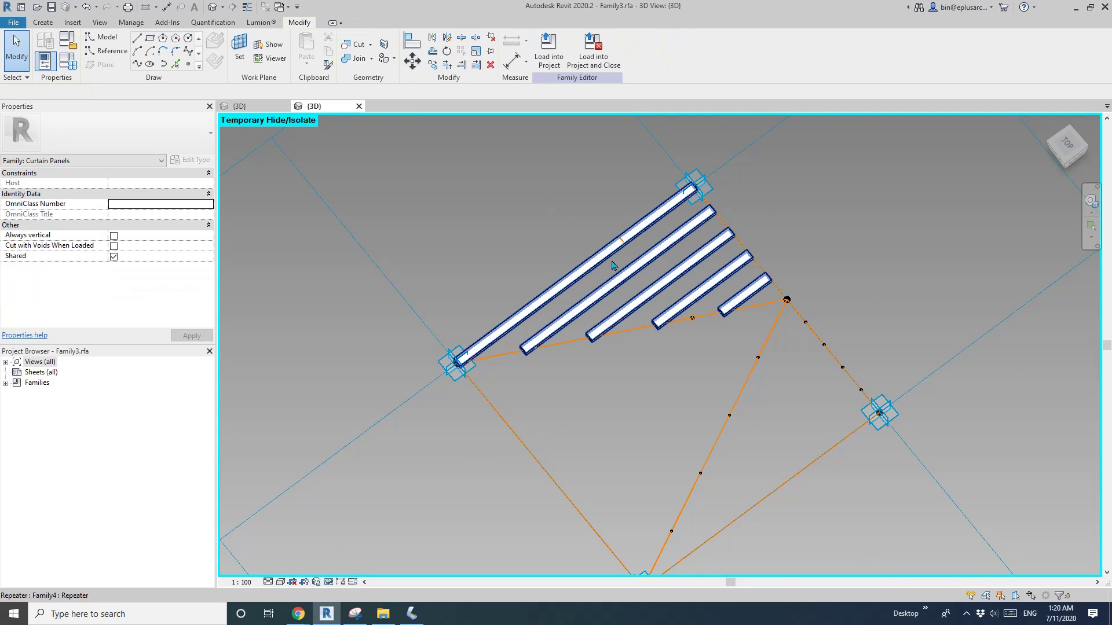
Place a Family4 beam between the nodes nearest the lower corners on the lower diagonal and lower half-edge
{"action": "middle_click_drag", "start_coordinate": [699, 255], "coordinate": [700, 224], "text": "shift"}
{"action": "left_click", "coordinate": [43, 23]}
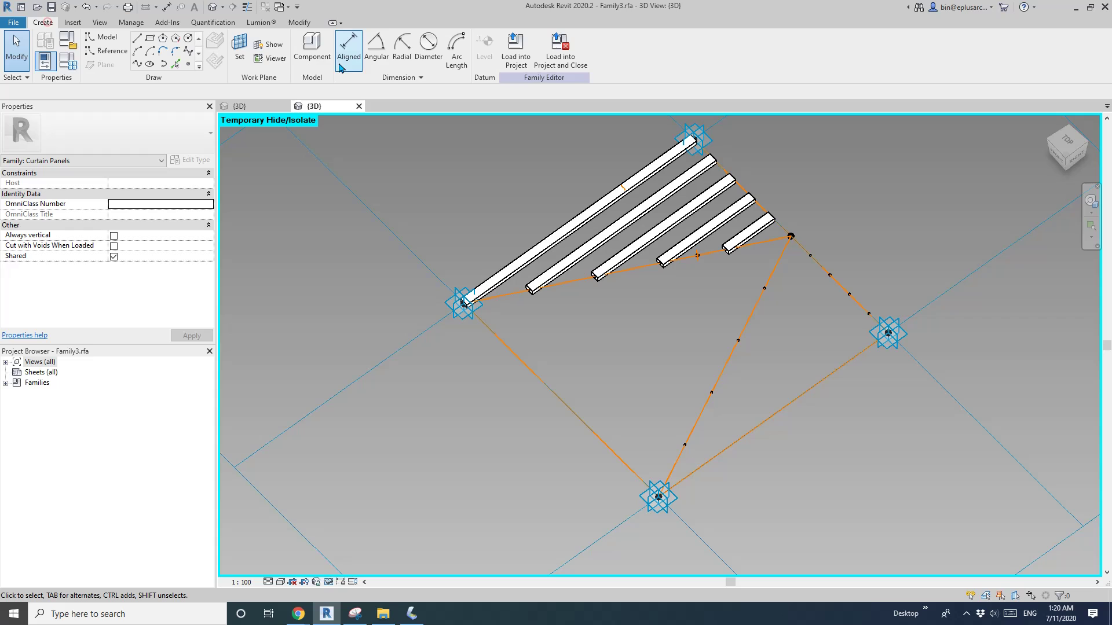
{"action": "left_click", "coordinate": [313, 49]}
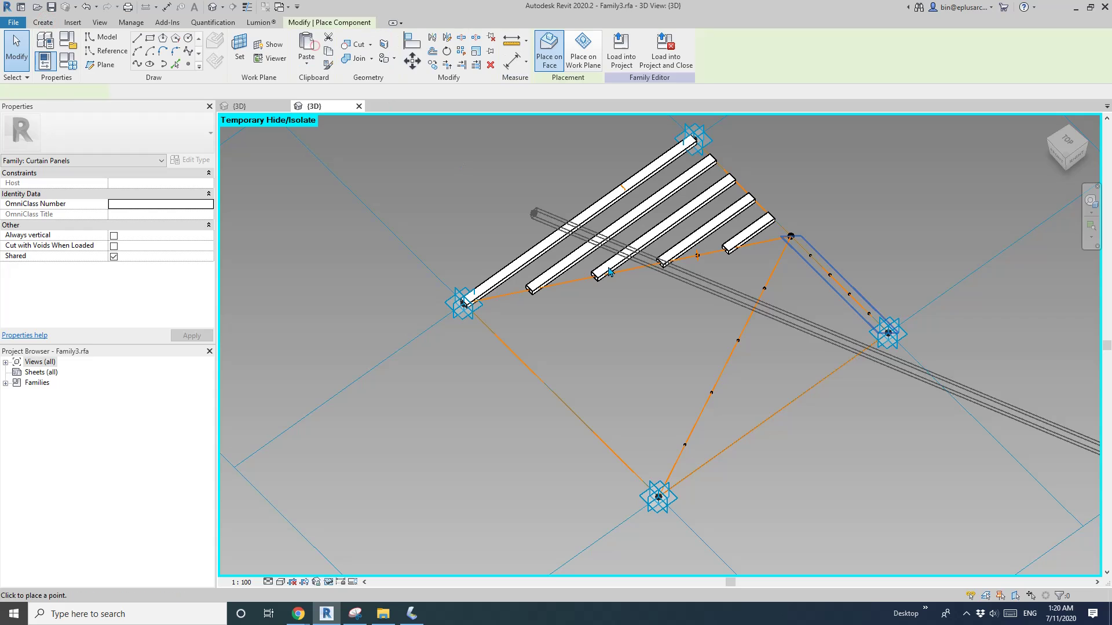
{"action": "left_click", "coordinate": [684, 444]}
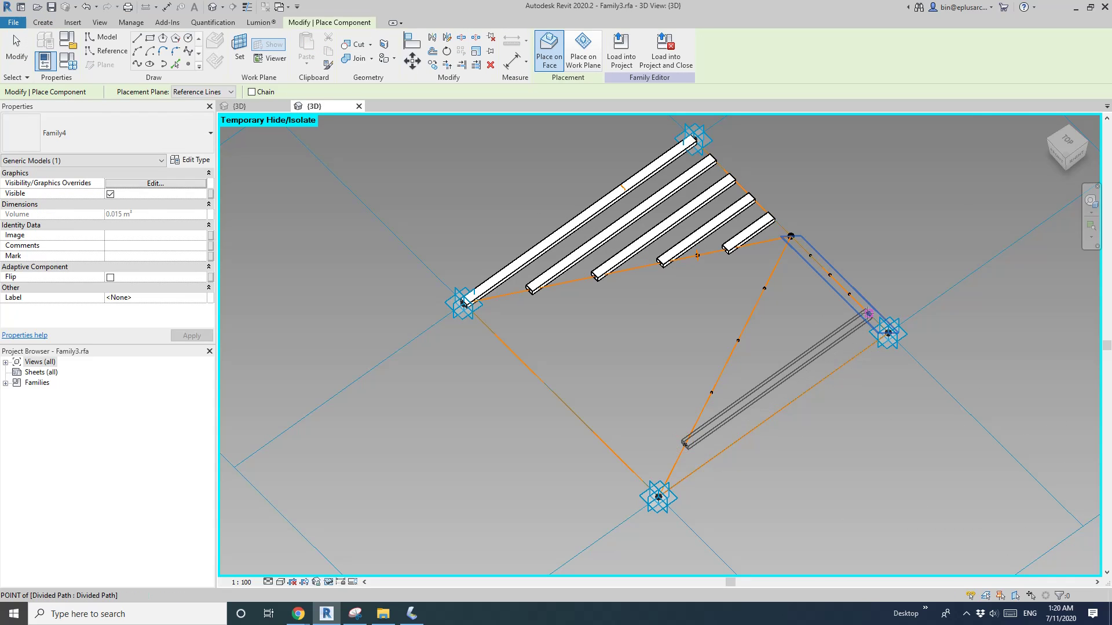
{"action": "left_click", "coordinate": [869, 313]}
{"action": "key", "text": "Escape"}
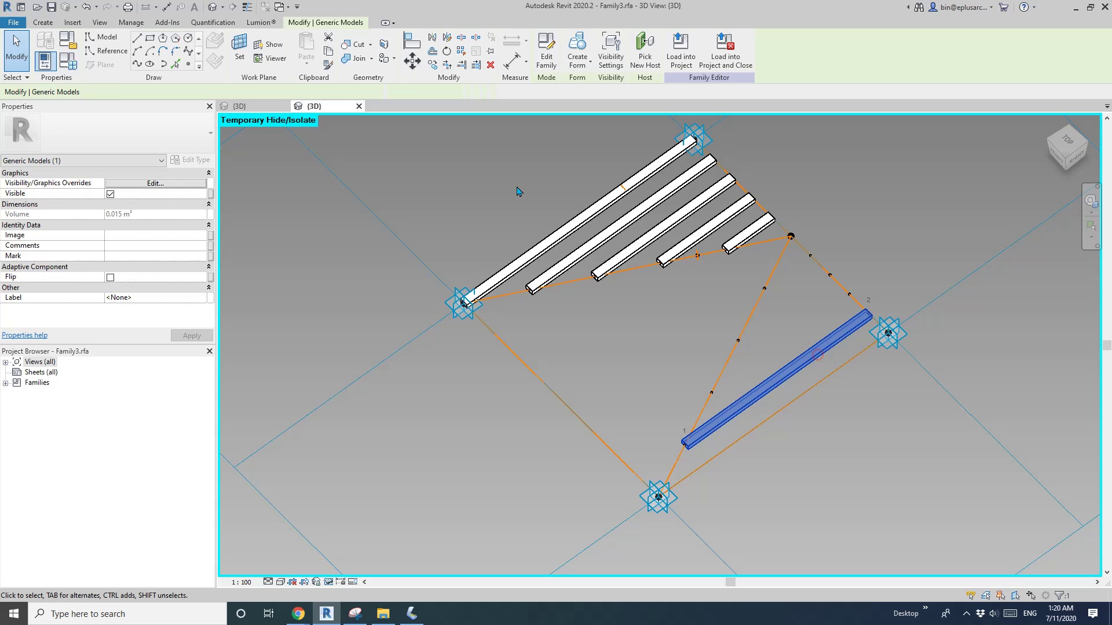
Try to repeat the single lower beam along its two divided paths, and undo the repeat
{"action": "left_click", "coordinate": [460, 51]}
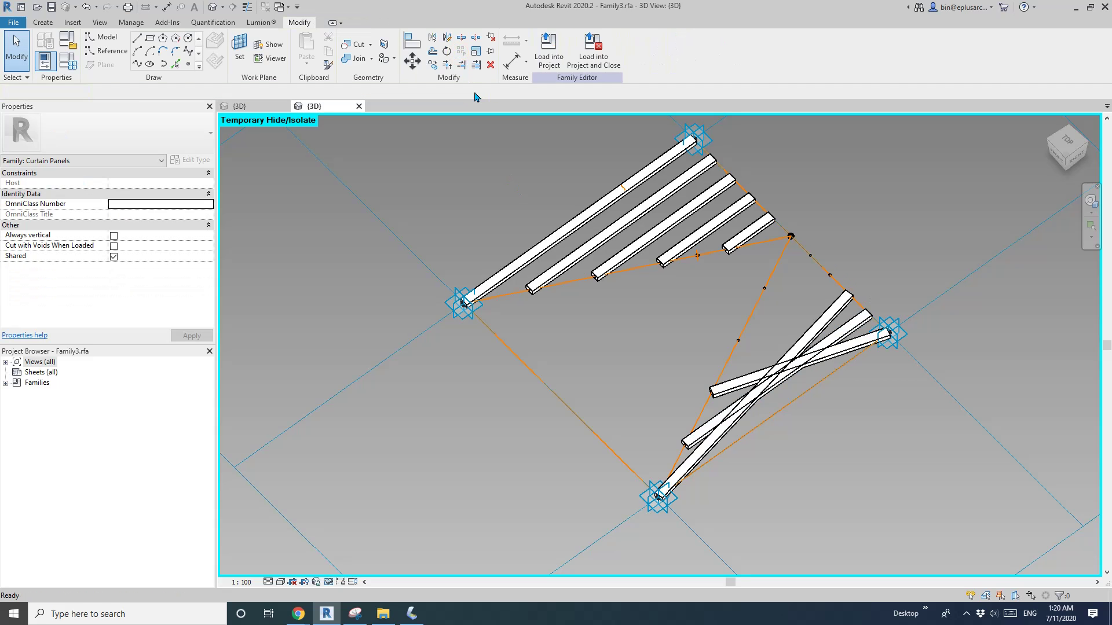
{"action": "middle_click_drag", "start_coordinate": [614, 237], "coordinate": [446, 211]}
{"action": "middle_click_drag", "start_coordinate": [590, 301], "coordinate": [666, 285], "text": "shift"}
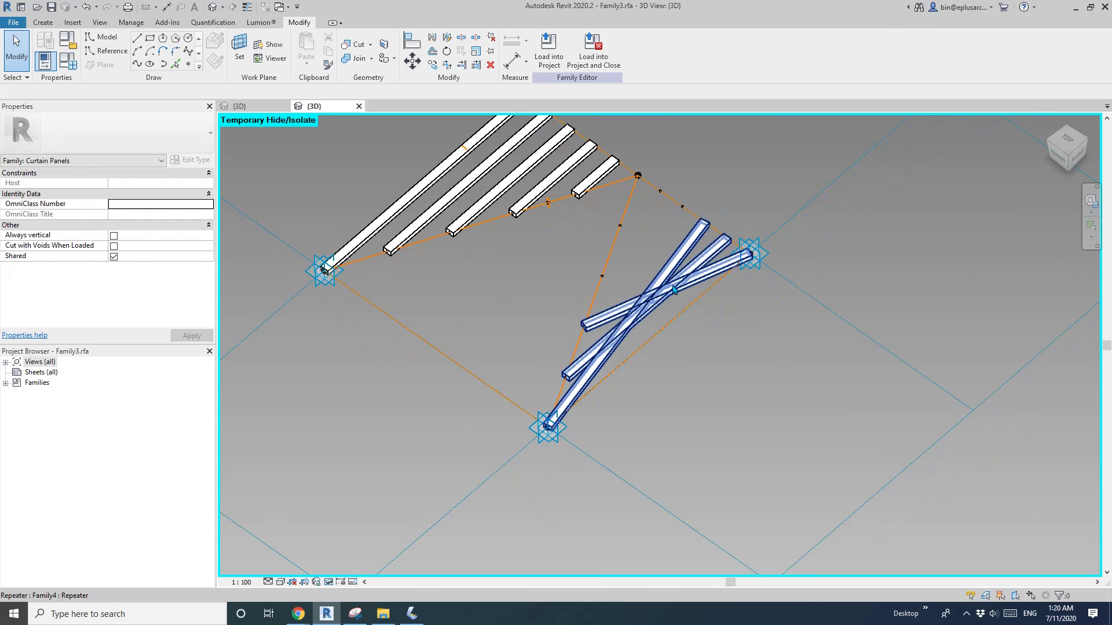
{"action": "key", "text": "ctrl+z"}
Place a second Family4 beam beside the lower one, joining the next nodes inward on the lower diagonal and half-edge
{"action": "middle_click_drag", "start_coordinate": [747, 318], "coordinate": [675, 341]}
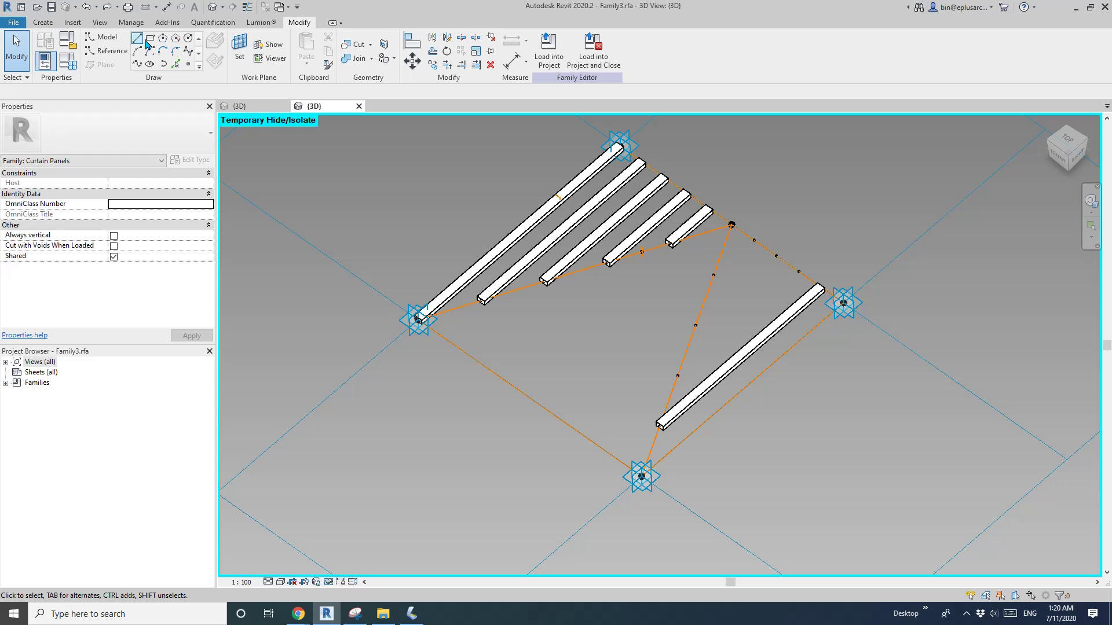
{"action": "left_click", "coordinate": [42, 23]}
{"action": "left_click", "coordinate": [322, 50]}
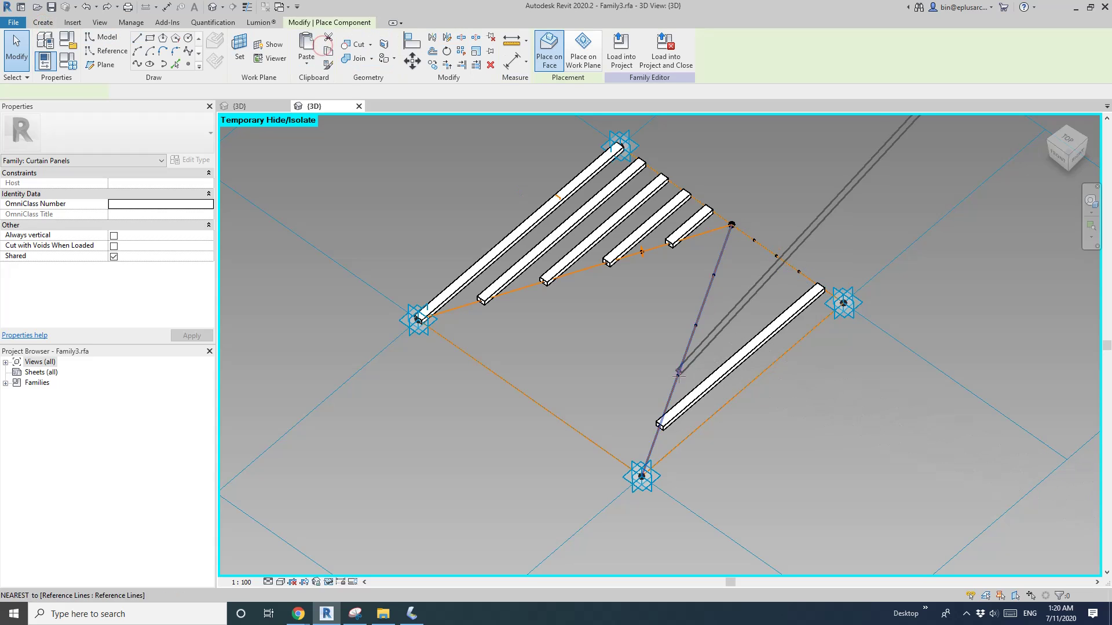
{"action": "left_click", "coordinate": [693, 360]}
{"action": "left_click", "coordinate": [796, 271]}
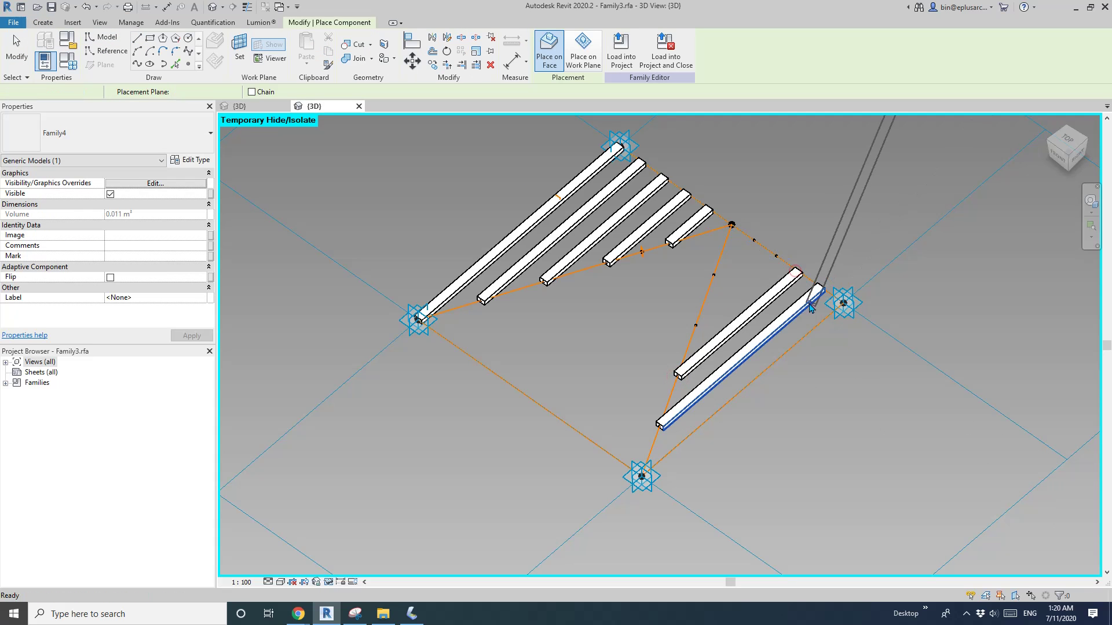
{"action": "key", "text": "Escape"}
Repeat the two lower beams together along the lower diagonal and lower half-edge divided paths
{"action": "left_click", "coordinate": [795, 317]}
{"action": "left_click", "coordinate": [772, 297], "text": "ctrl"}
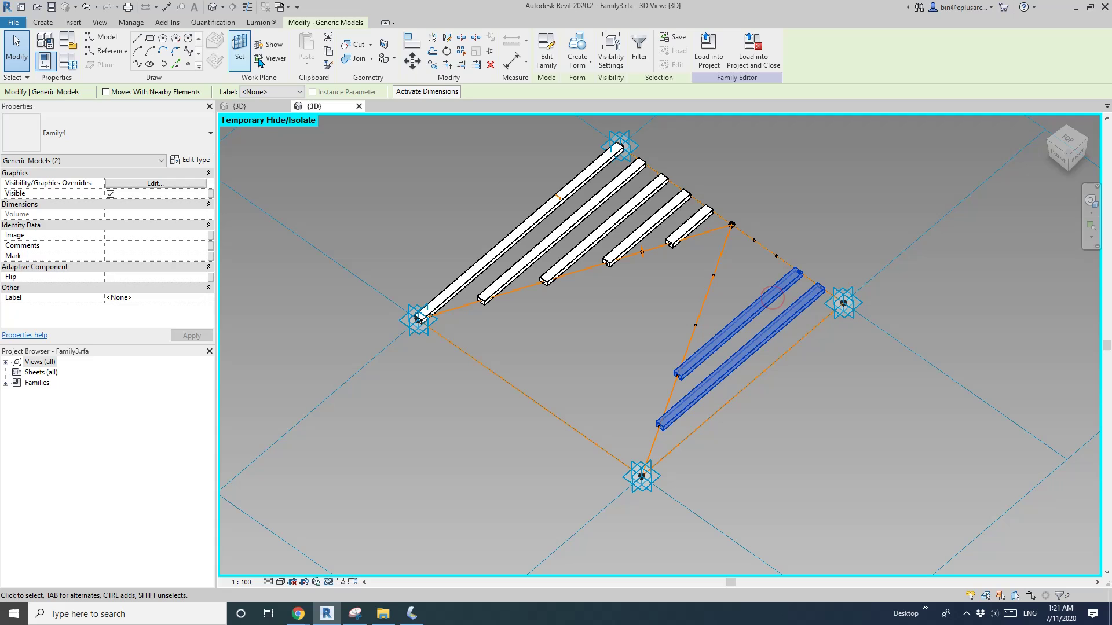
{"action": "left_click", "coordinate": [461, 51]}
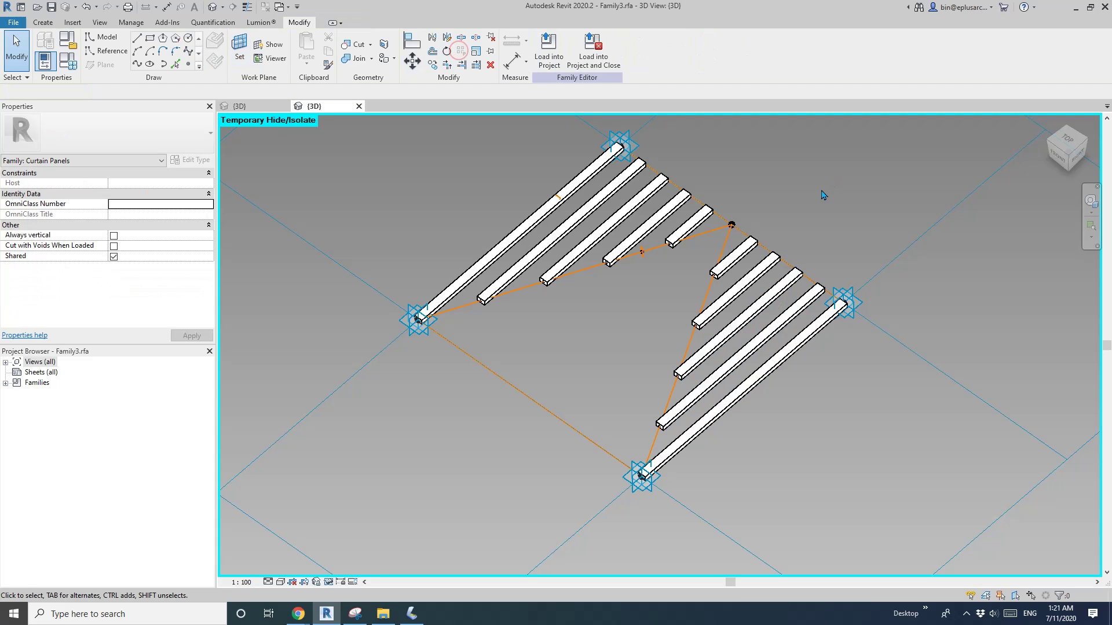
Link the node number of all four divided paths to a new type family parameter named No
{"action": "scroll", "coordinate": [816, 201], "scroll_direction": "down", "scroll_amount": 1}
{"action": "middle_click_drag", "start_coordinate": [777, 265], "coordinate": [759, 241], "text": "shift"}
{"action": "scroll", "coordinate": [757, 242], "scroll_direction": "up", "scroll_amount": 2}
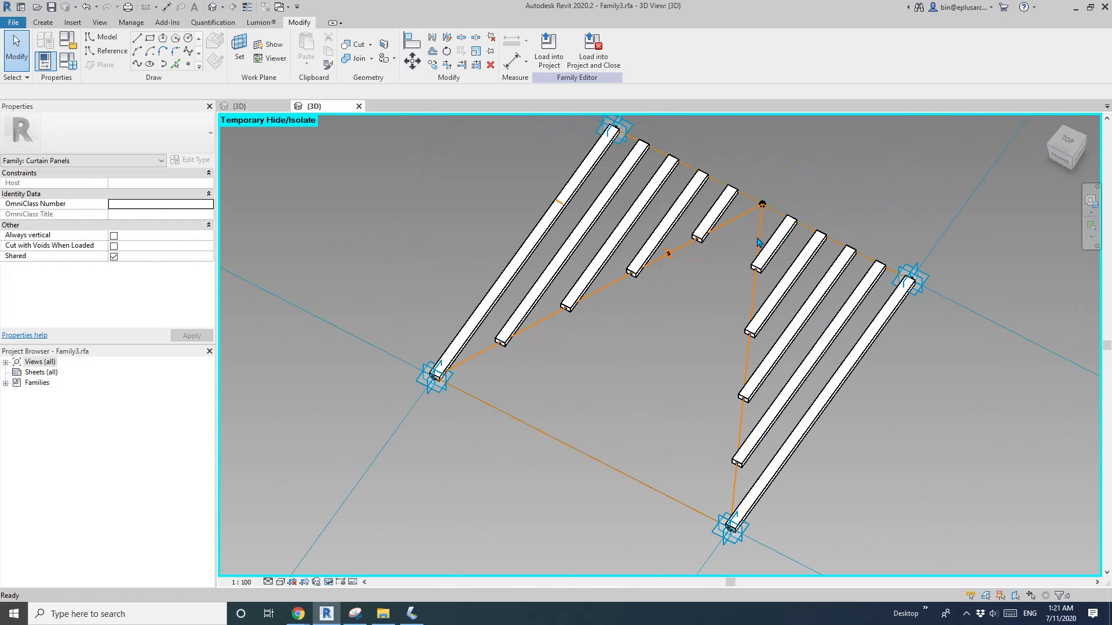
{"action": "left_click", "coordinate": [761, 239]}
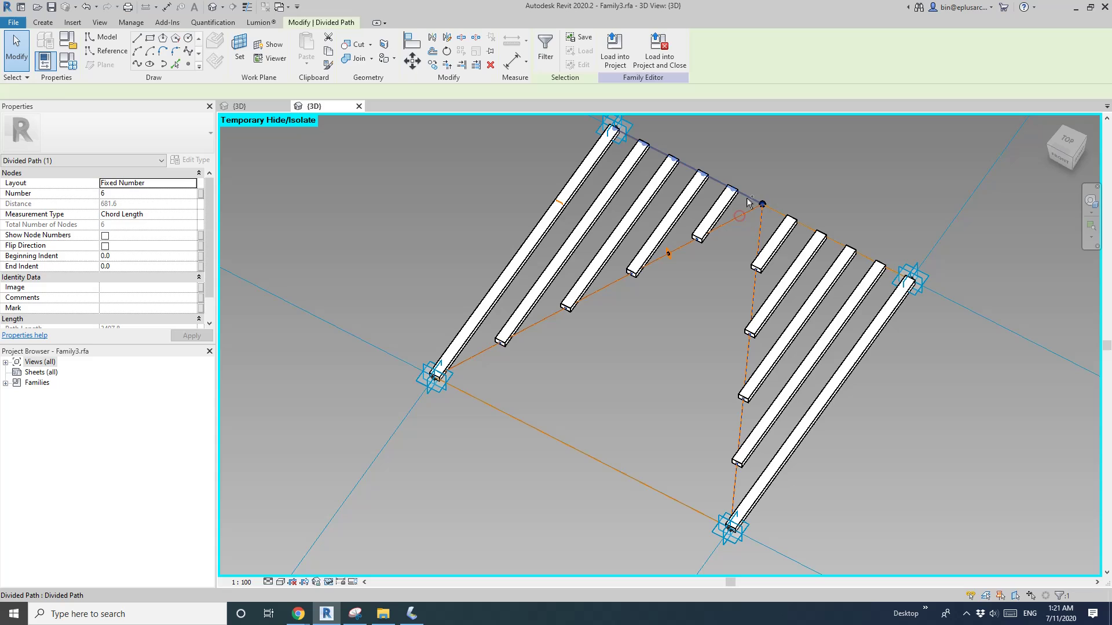
{"action": "left_click", "coordinate": [769, 213], "text": "ctrl"}
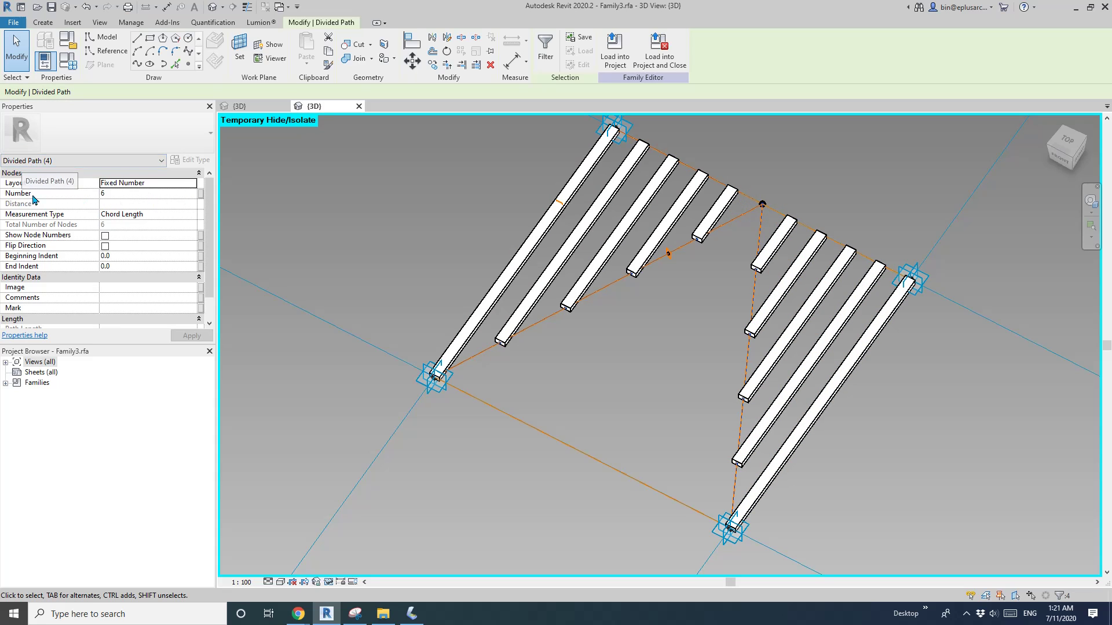
{"action": "left_click", "coordinate": [200, 193]}
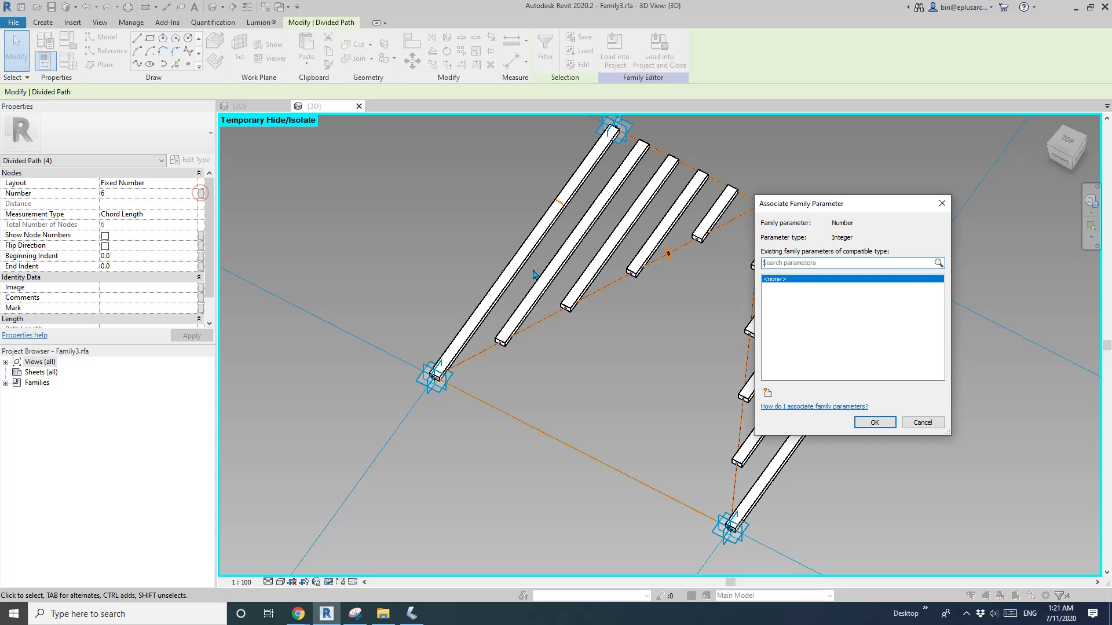
{"action": "left_click", "coordinate": [767, 393]}
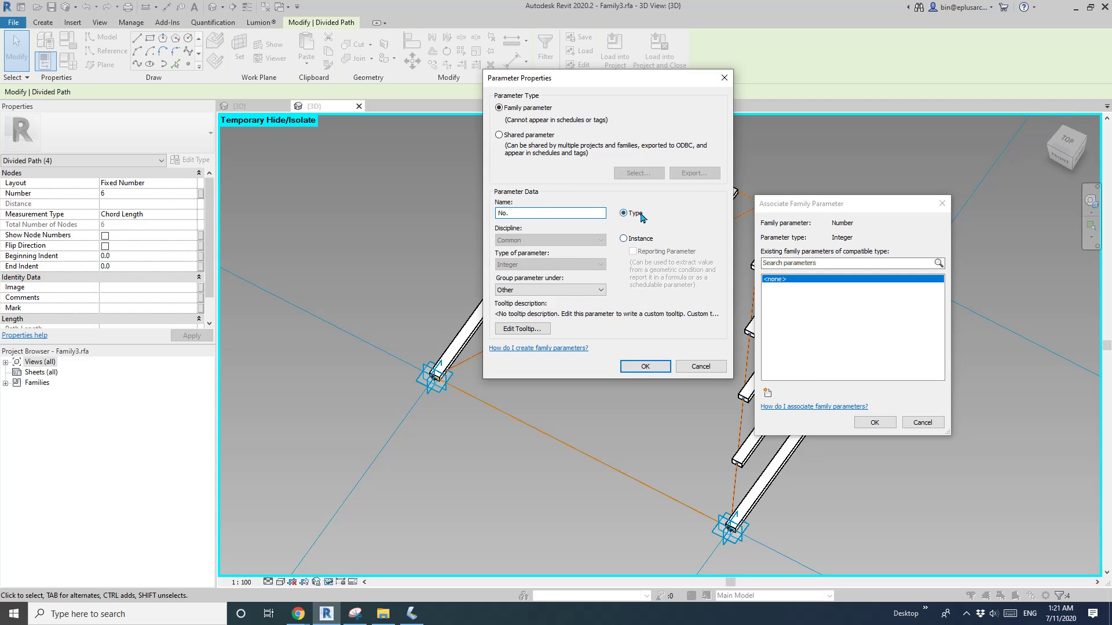
{"action": "left_click", "coordinate": [641, 369]}
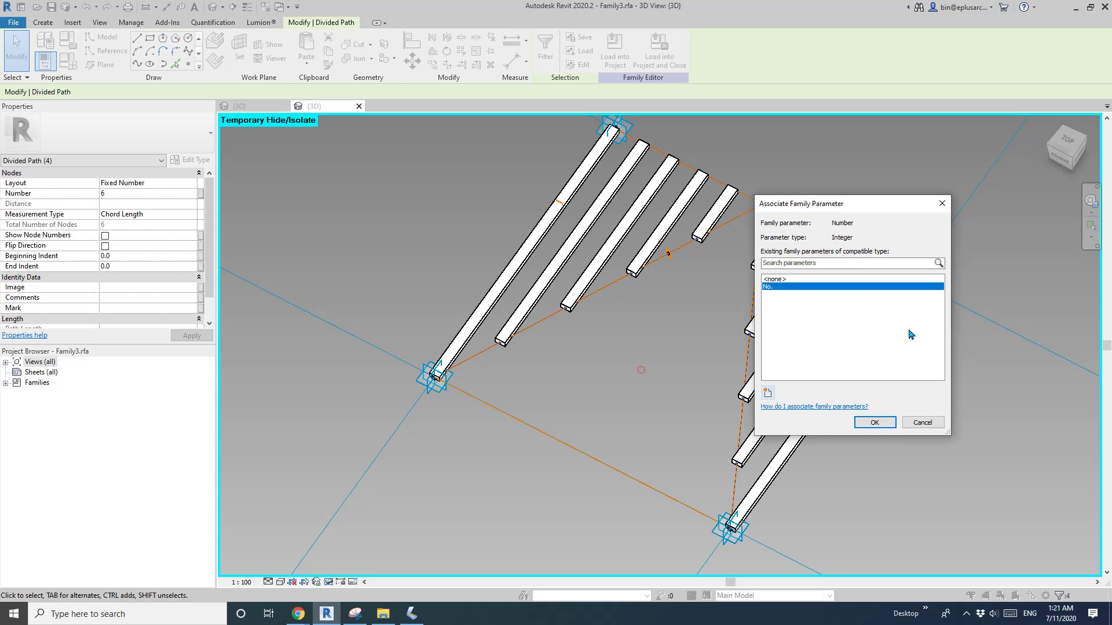
{"action": "left_click", "coordinate": [886, 421]}
{"action": "middle_click_drag", "start_coordinate": [689, 327], "coordinate": [759, 339], "text": "shift"}
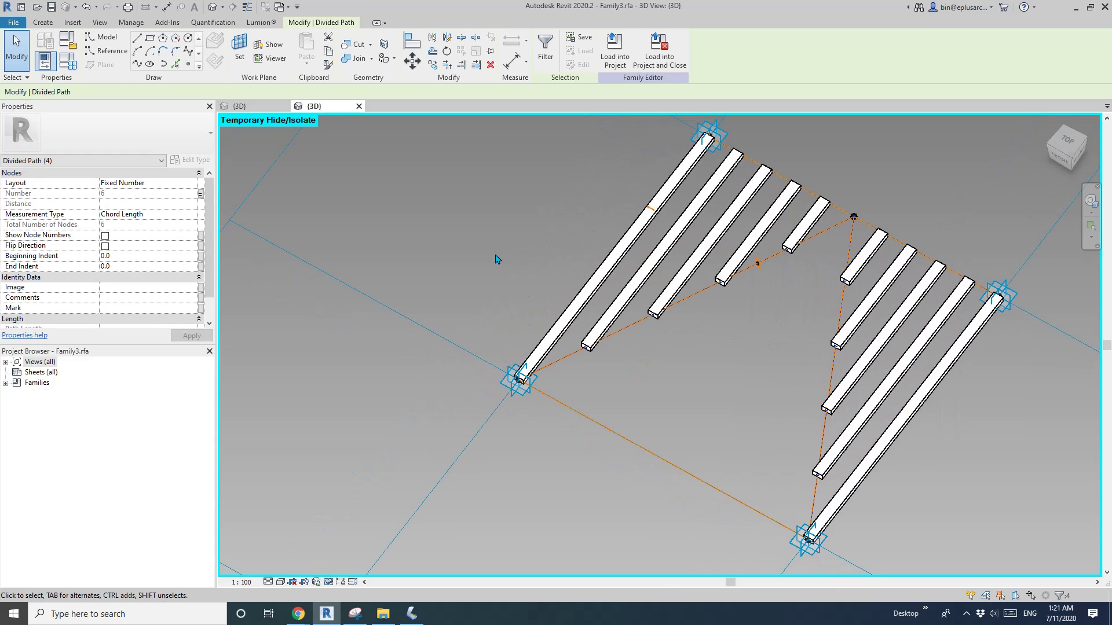
{"action": "key", "text": "Escape"}
Set the No. parameter in the family types to 7 and to 8, applying each value
{"action": "left_click", "coordinate": [68, 59]}
{"action": "left_click", "coordinate": [276, 291]}
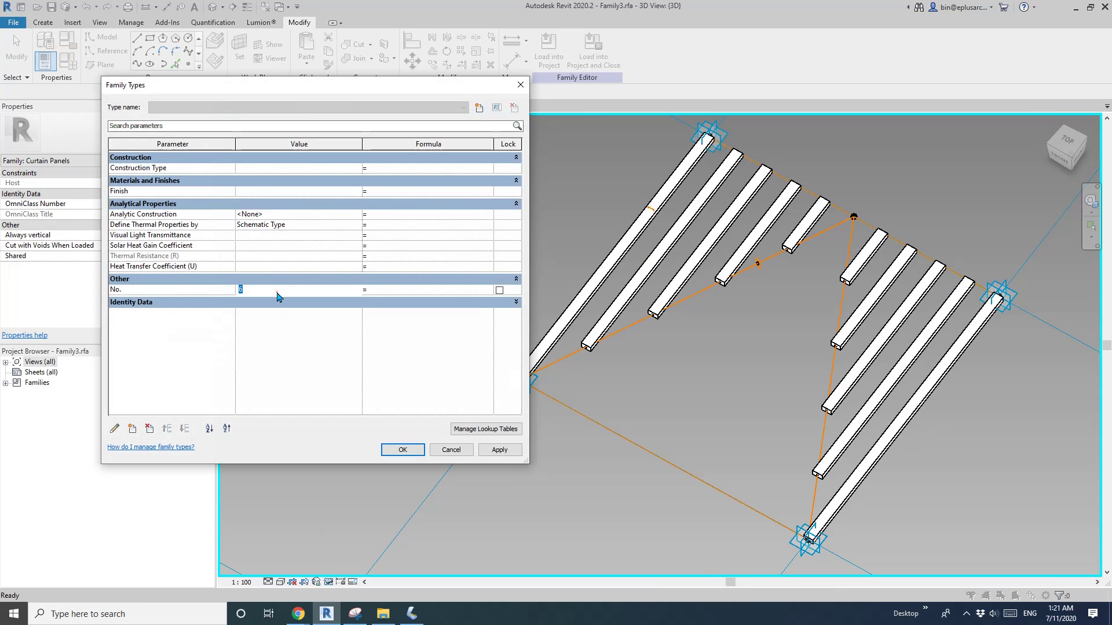
{"action": "type", "text": "7"}
{"action": "left_click", "coordinate": [501, 451]}
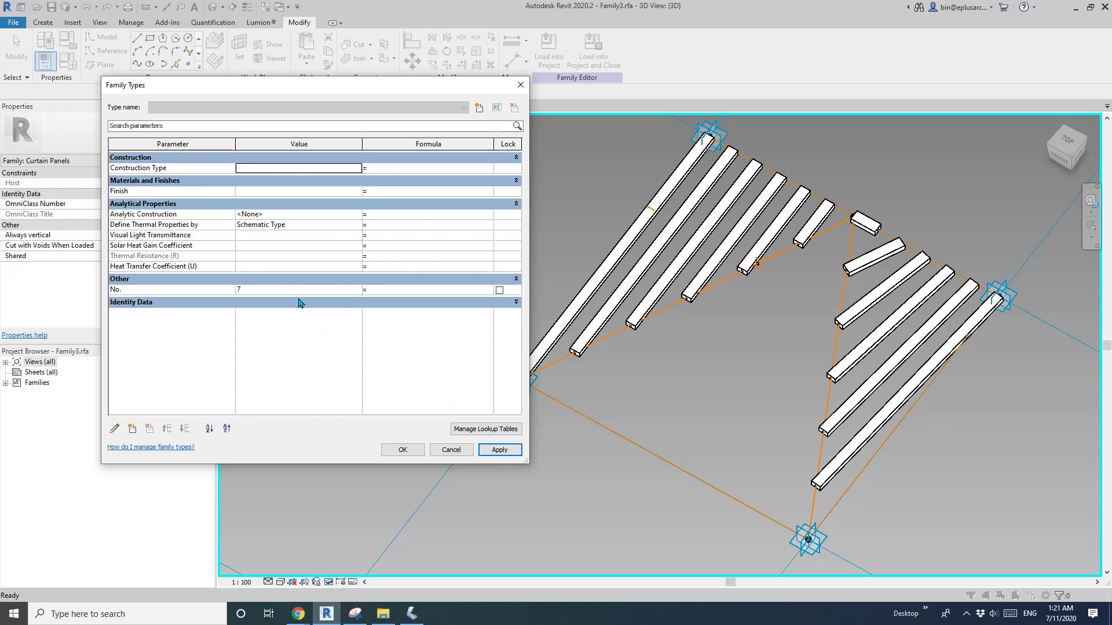
{"action": "left_click", "coordinate": [497, 449]}
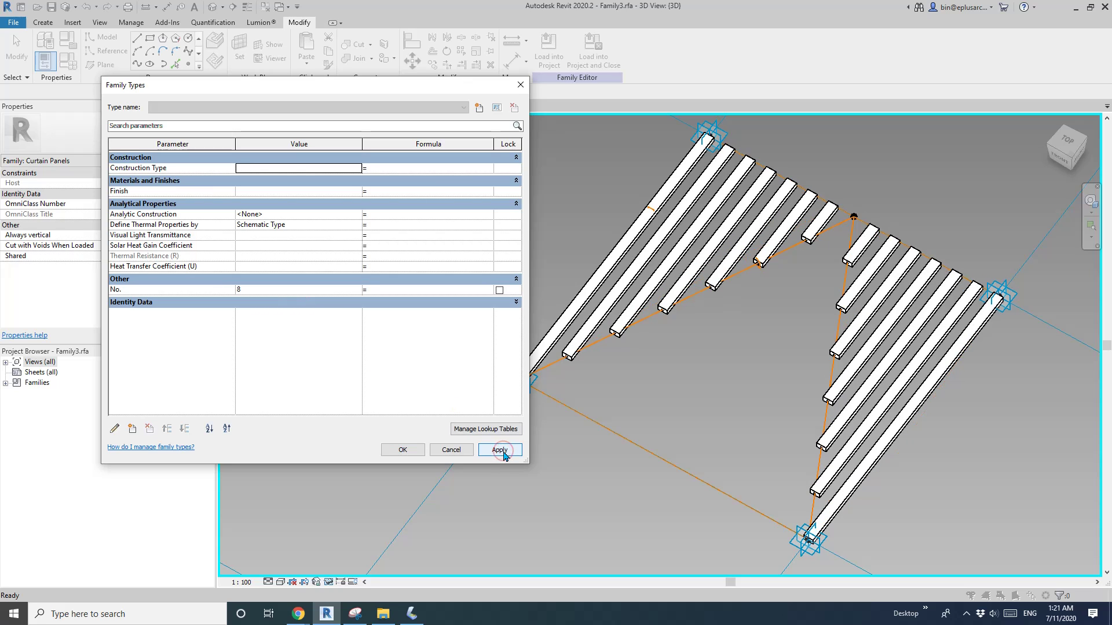
Set the No. parameter to 9, apply it and close the family types
{"action": "left_click", "coordinate": [278, 290]}
{"action": "type", "text": "9"}
{"action": "left_click", "coordinate": [505, 454]}
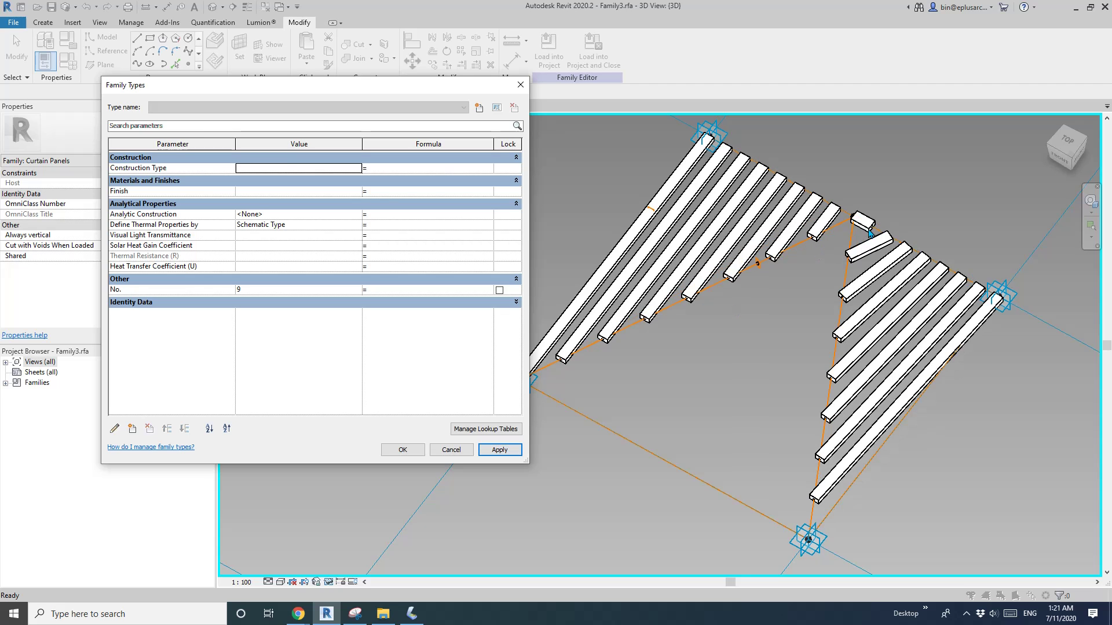
{"action": "left_click", "coordinate": [402, 450]}
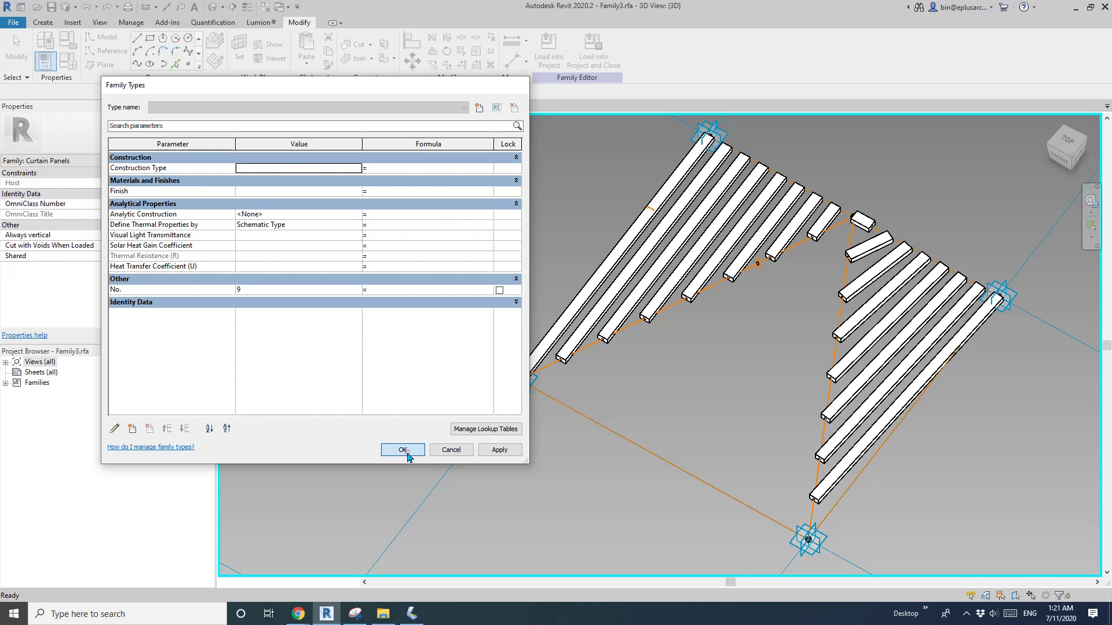
Try Segment Length as the measurement type for all four divided paths together
{"action": "scroll", "coordinate": [878, 240], "scroll_direction": "up", "scroll_amount": 3}
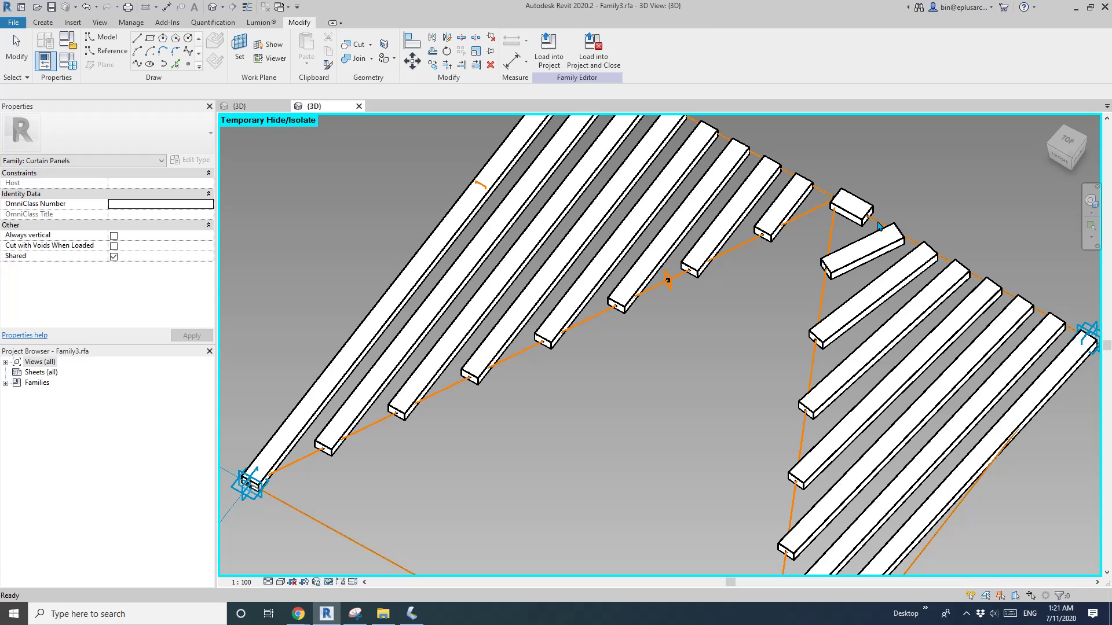
{"action": "left_click", "coordinate": [878, 225]}
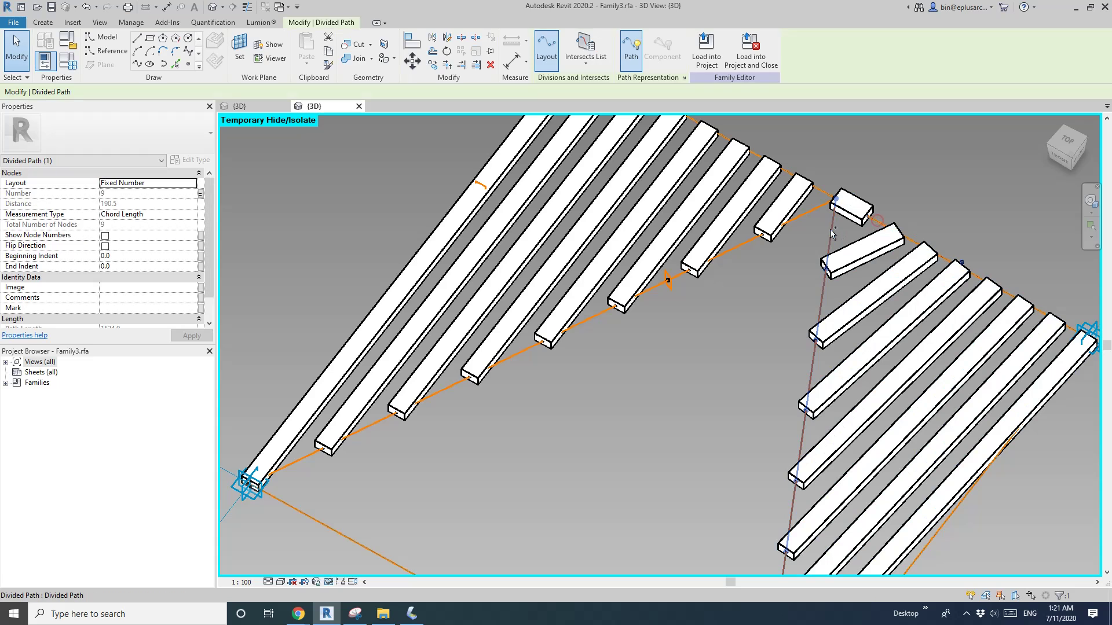
{"action": "left_click", "coordinate": [821, 196], "text": "ctrl"}
{"action": "left_click", "coordinate": [129, 218]}
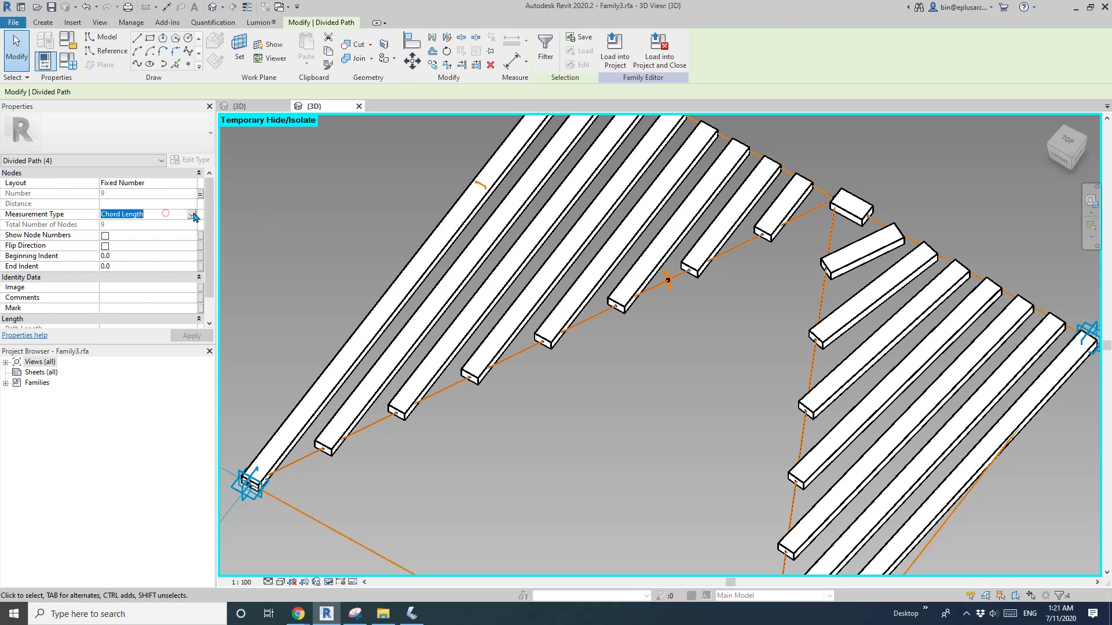
{"action": "left_click", "coordinate": [191, 214]}
{"action": "left_click", "coordinate": [123, 233]}
{"action": "left_click", "coordinate": [191, 336]}
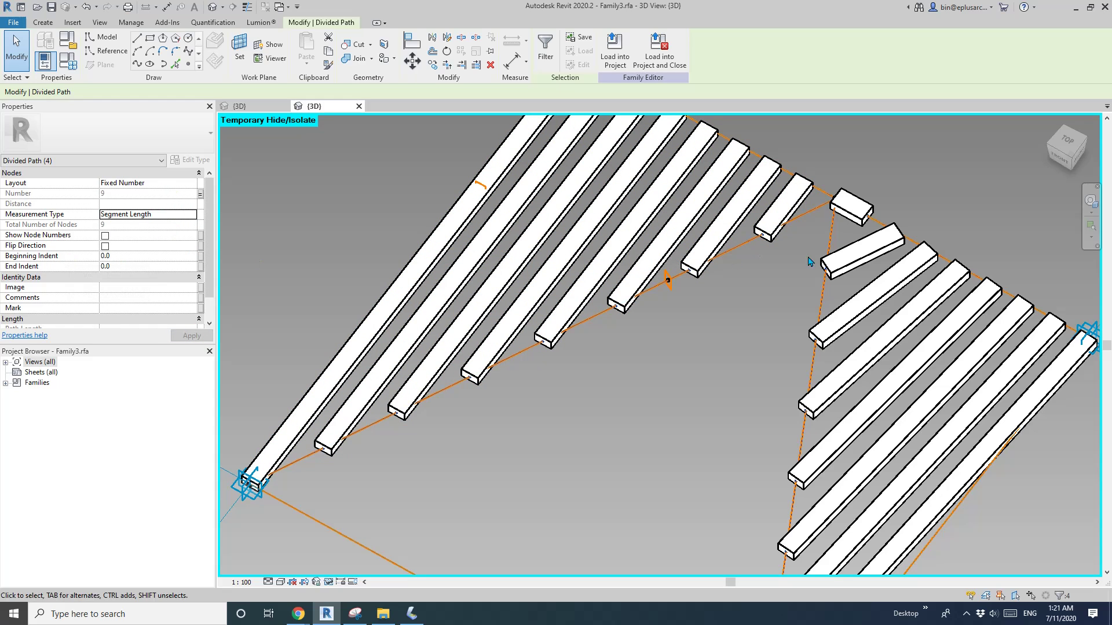
Restore the measurement type of the four divided paths to Chord Length and deselect them
{"action": "scroll", "coordinate": [810, 262], "scroll_direction": "down", "scroll_amount": 4}
{"action": "scroll", "coordinate": [766, 258], "scroll_direction": "up", "scroll_amount": 2}
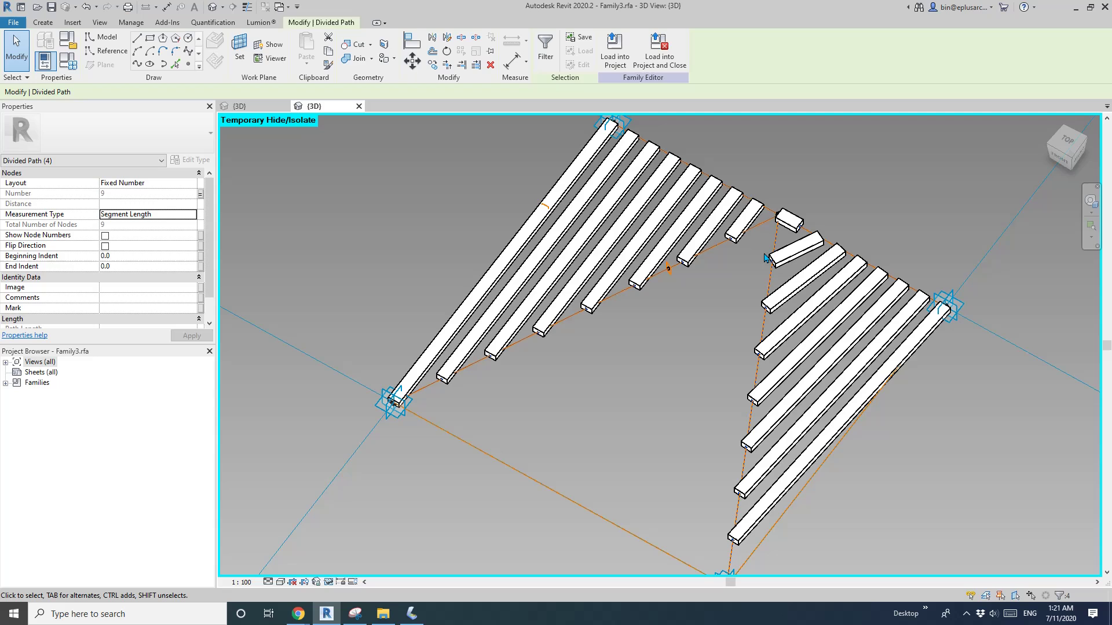
{"action": "left_click", "coordinate": [191, 215]}
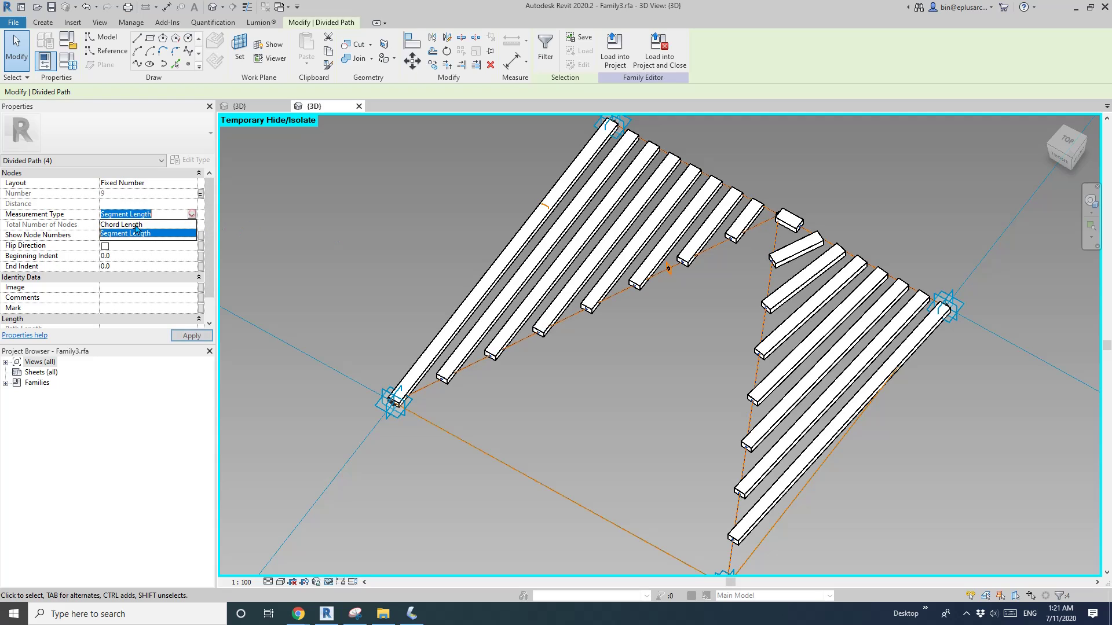
{"action": "left_click", "coordinate": [121, 225]}
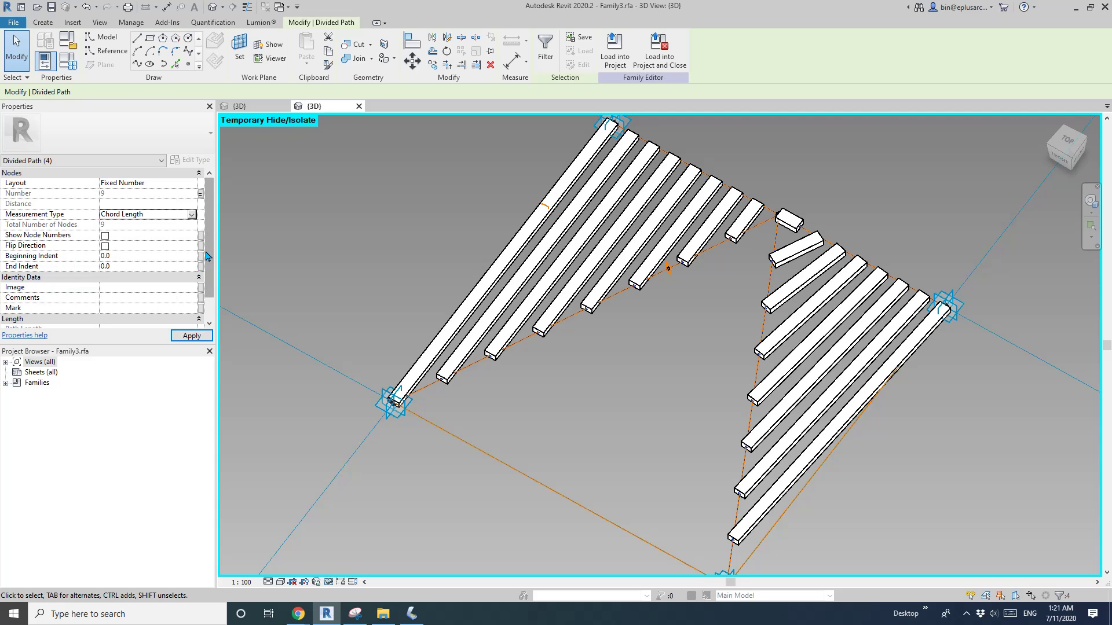
{"action": "key", "text": "Escape"}
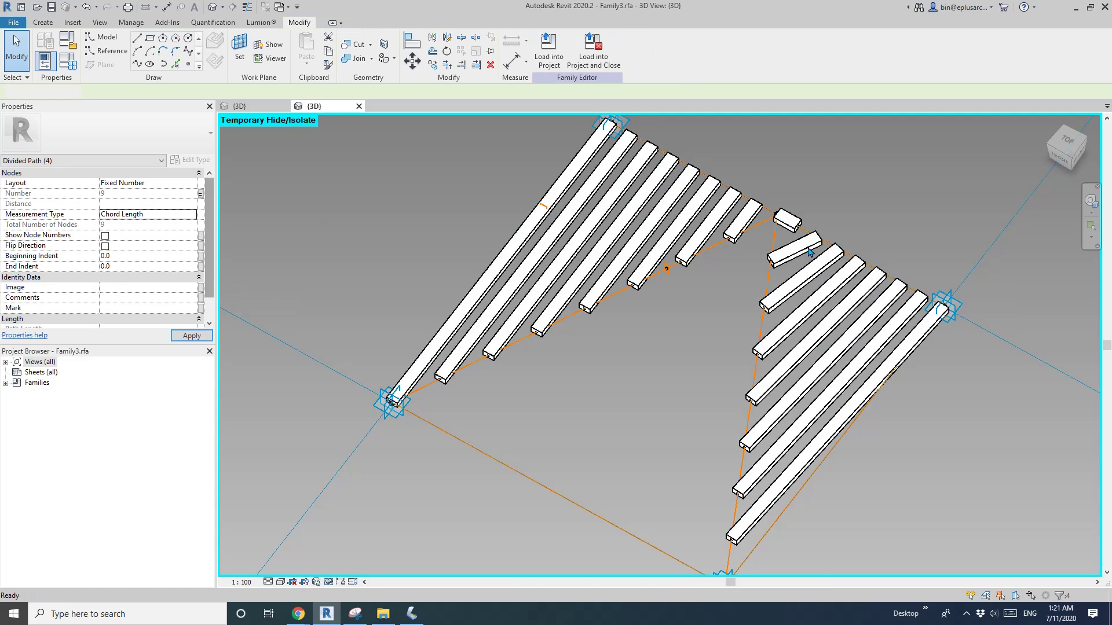
Delete the repeated beams running between the lower diagonal and the lower half-edge
{"action": "left_click", "coordinate": [809, 248]}
{"action": "middle_click_drag", "start_coordinate": [844, 241], "coordinate": [778, 238]}
{"action": "key", "text": "Delete"}
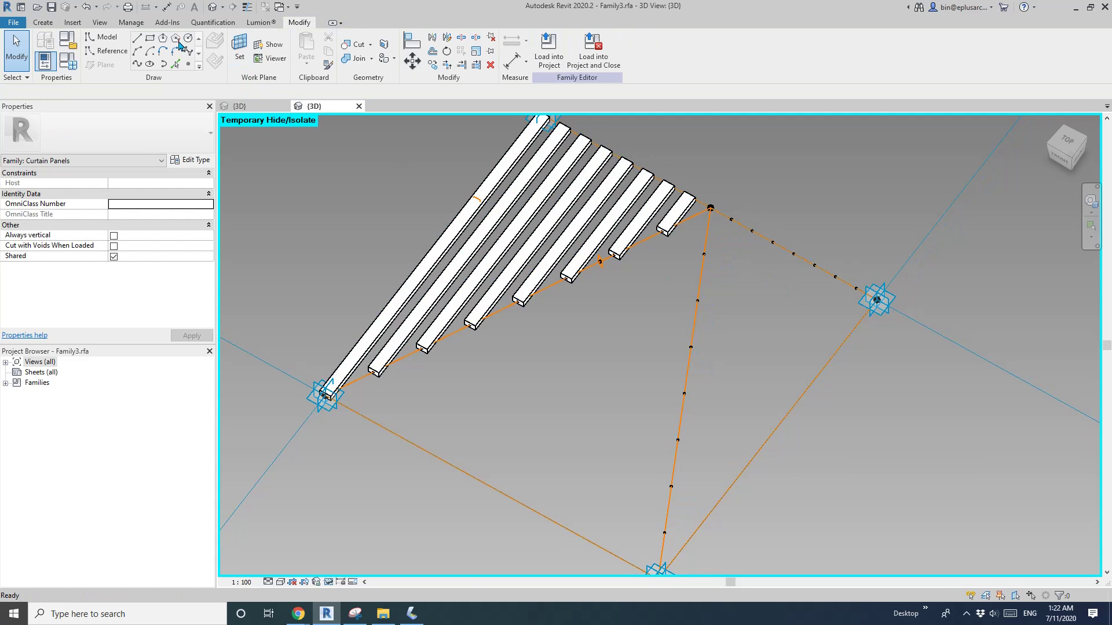
Place a Family4 beam joining the nodes next to the shared midpoint on the lower diagonal and lower half-edge
{"action": "left_click", "coordinate": [44, 25]}
{"action": "left_click", "coordinate": [312, 49]}
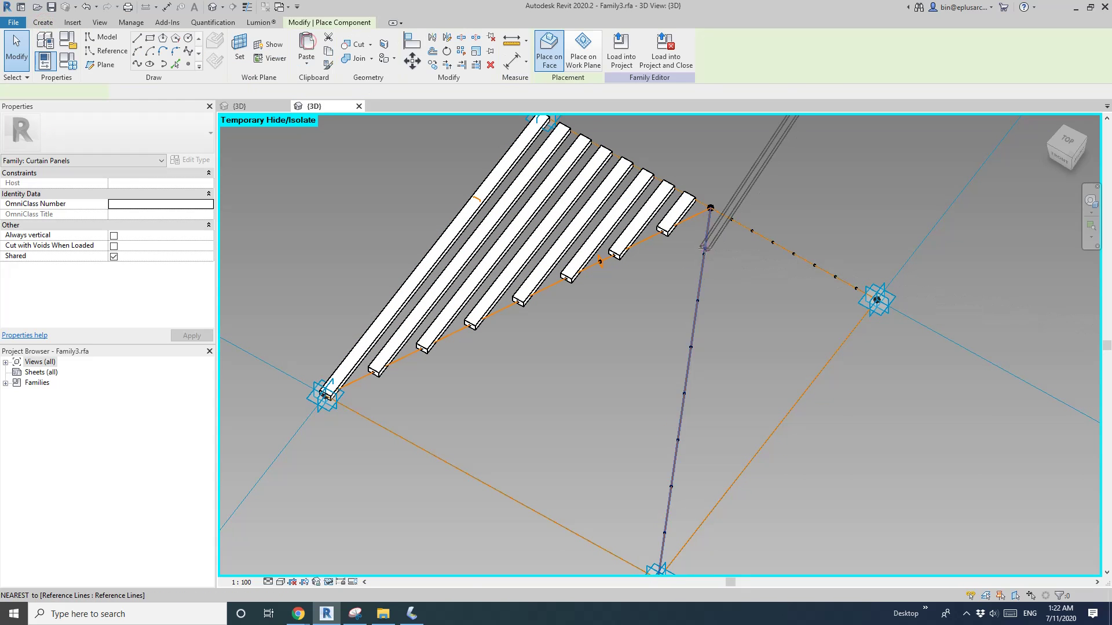
{"action": "left_click", "coordinate": [703, 255]}
{"action": "left_click", "coordinate": [731, 220]}
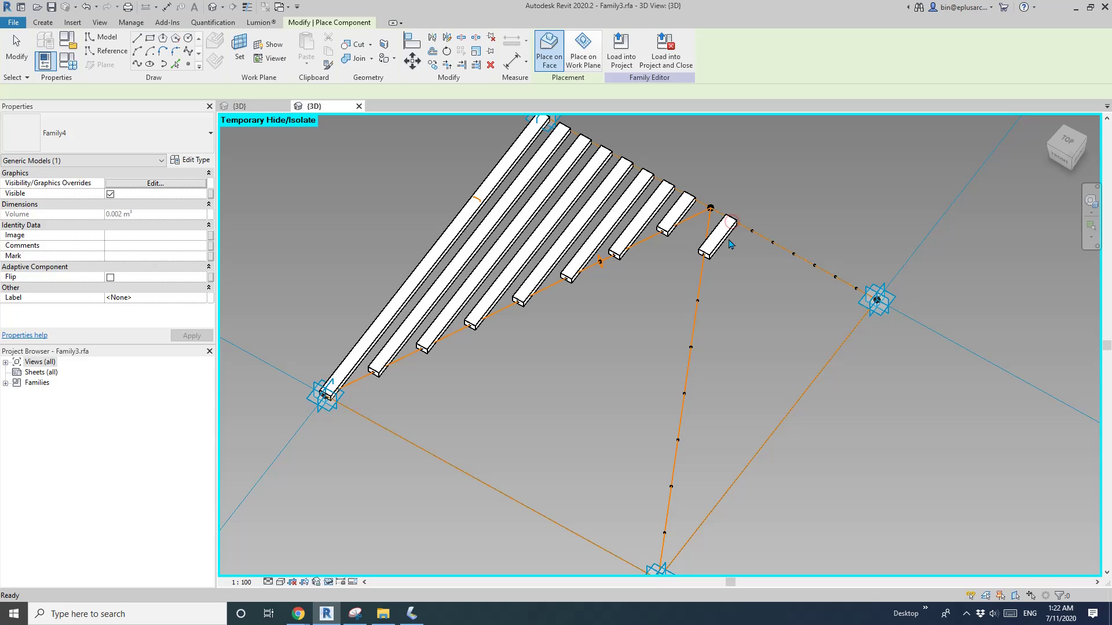
{"action": "key", "text": "Escape"}
Try to repeat the single lower beam along its two divided paths, and undo the repeat
{"action": "left_click", "coordinate": [725, 243]}
{"action": "left_click", "coordinate": [462, 51]}
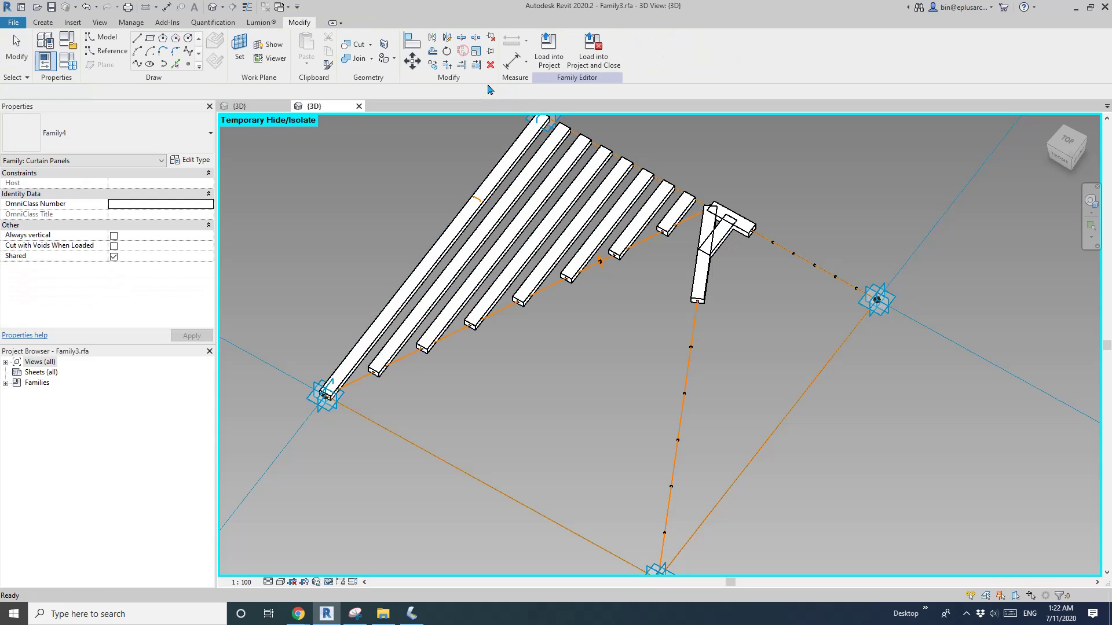
{"action": "key", "text": "ctrl+z"}
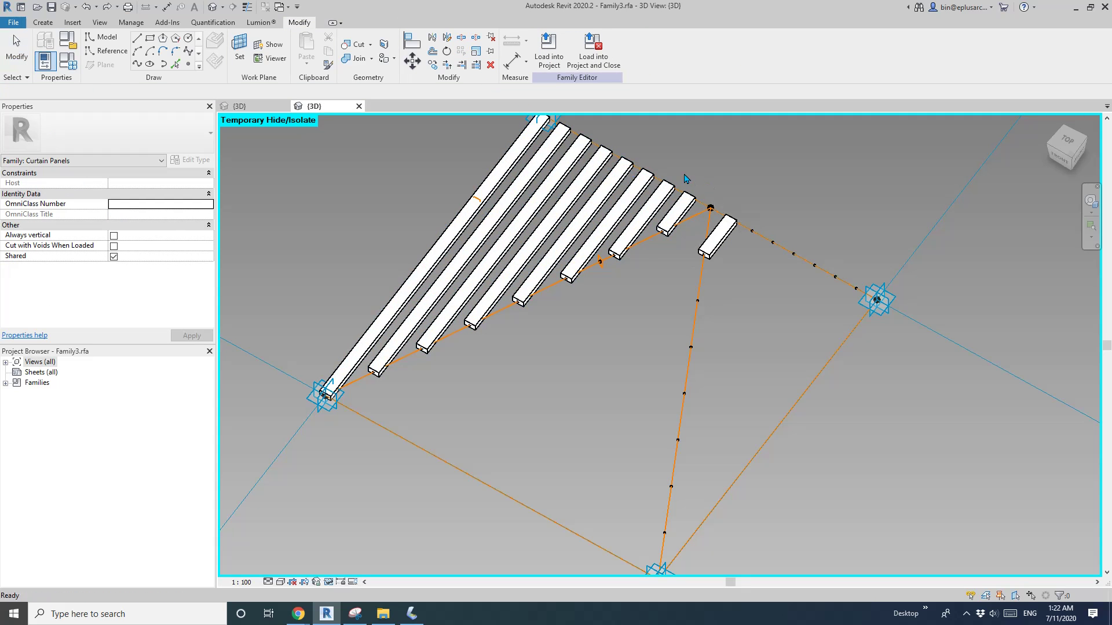
Check the lower diagonal and half-edge divided paths, and delete the short beam between them
{"action": "scroll", "coordinate": [685, 179], "scroll_direction": "down", "scroll_amount": 2}
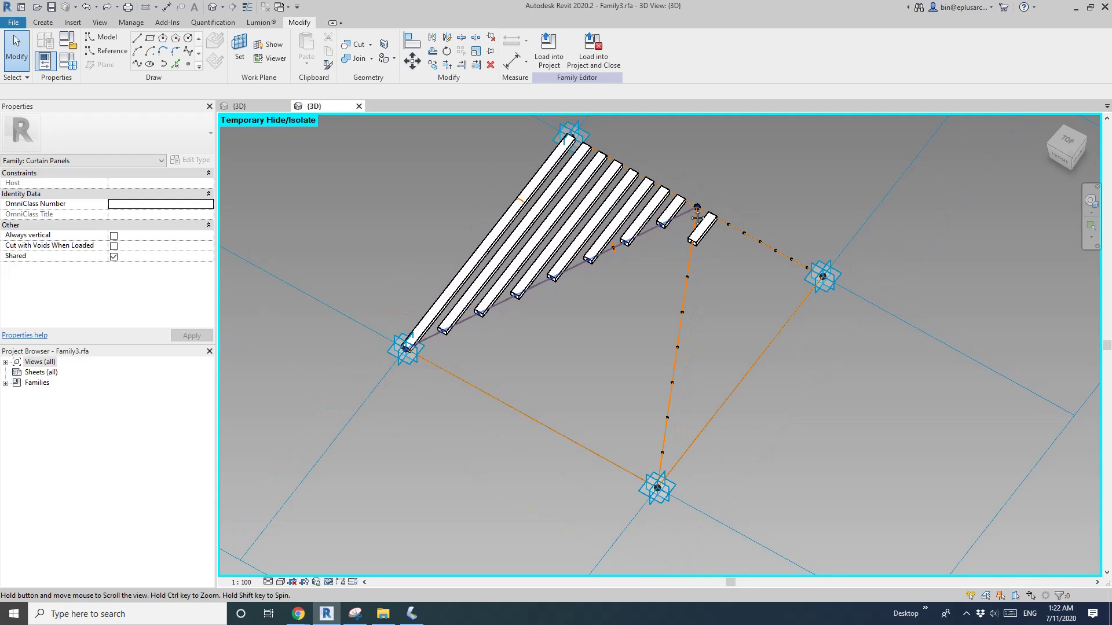
{"action": "left_click", "coordinate": [689, 265]}
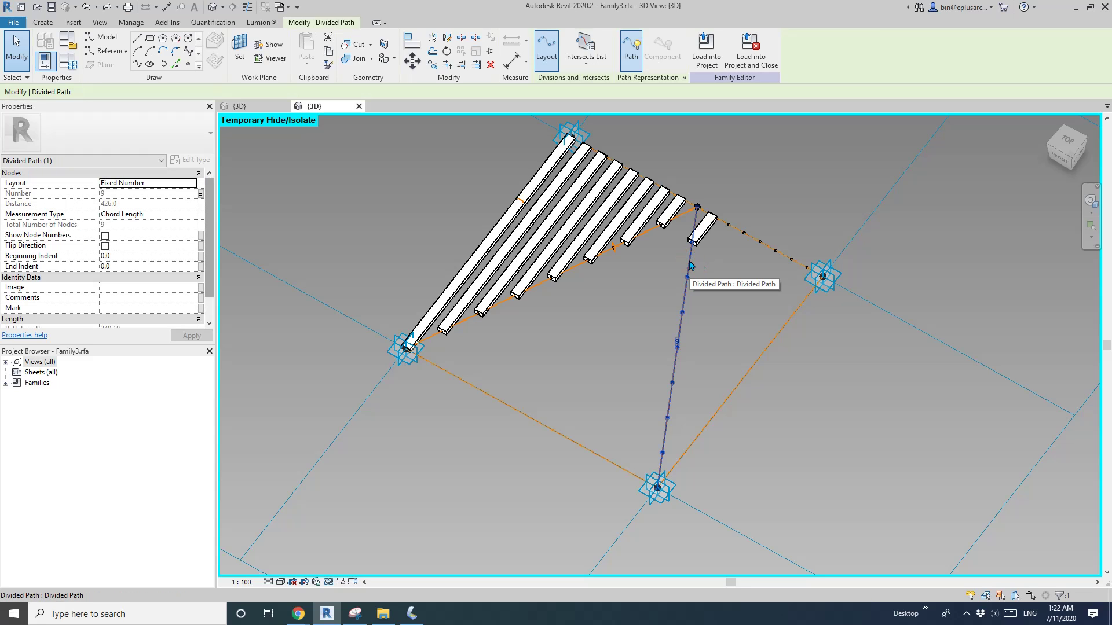
{"action": "left_click", "coordinate": [759, 244]}
{"action": "left_click", "coordinate": [706, 234]}
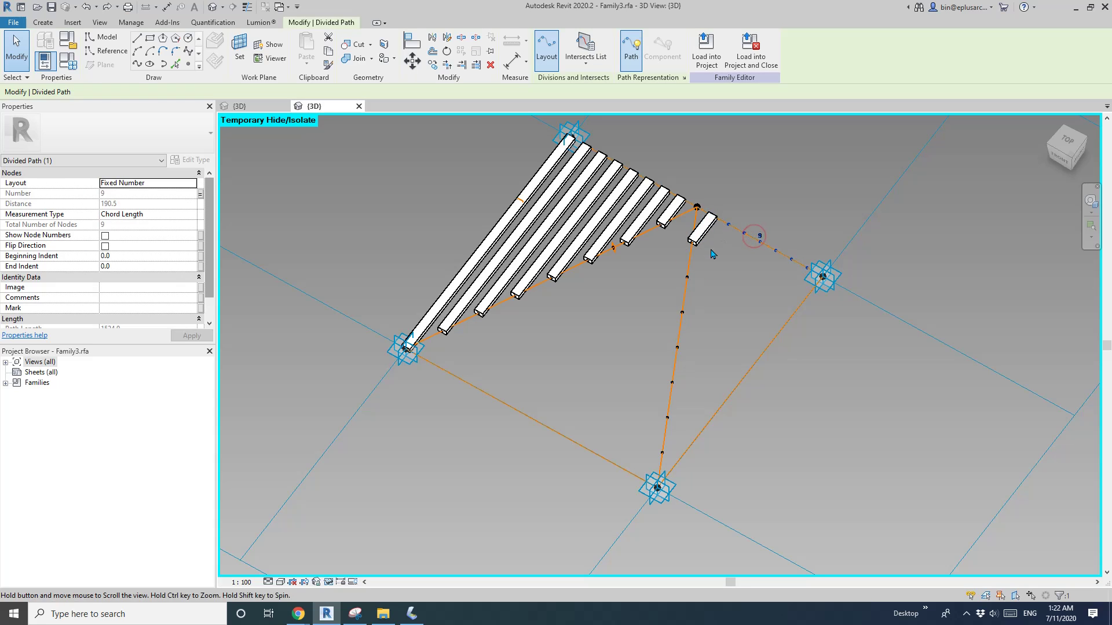
{"action": "left_click", "coordinate": [705, 234]}
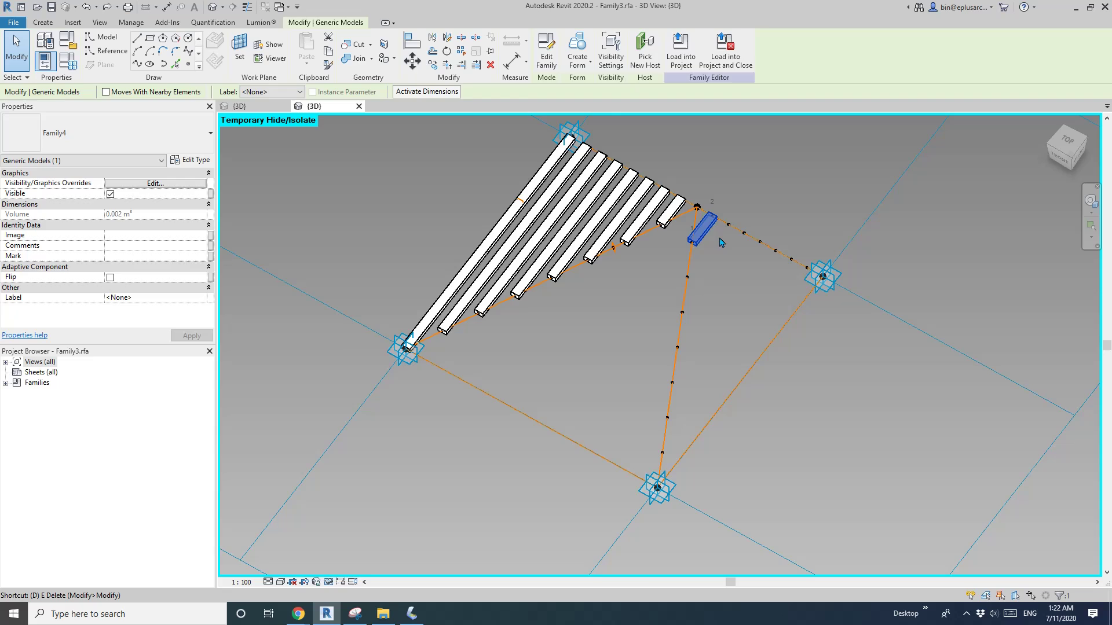
{"action": "key", "text": "Delete"}
Turn on Flip Direction for the divided path along the lower half-edge
{"action": "scroll", "coordinate": [730, 242], "scroll_direction": "up", "scroll_amount": 2}
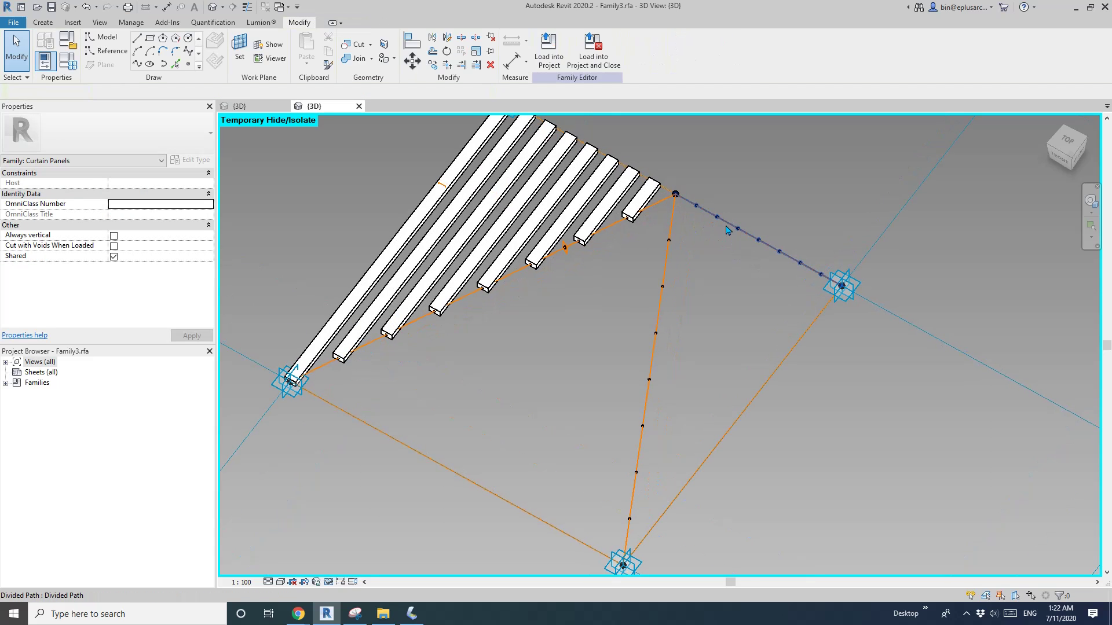
{"action": "left_click", "coordinate": [726, 229]}
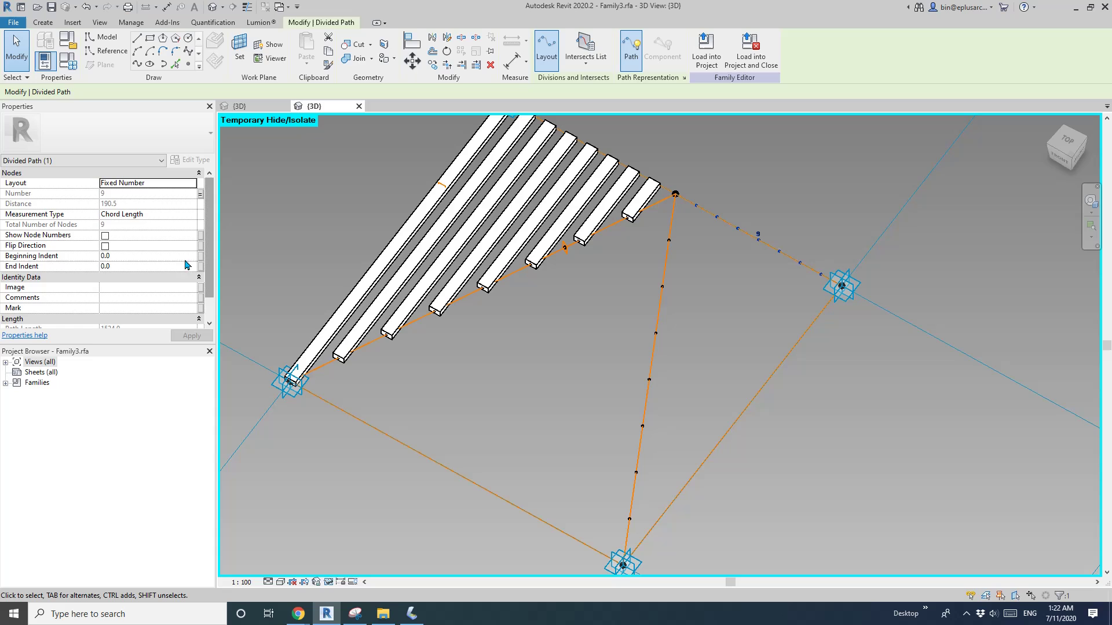
{"action": "left_click", "coordinate": [105, 246]}
{"action": "left_click", "coordinate": [732, 256]}
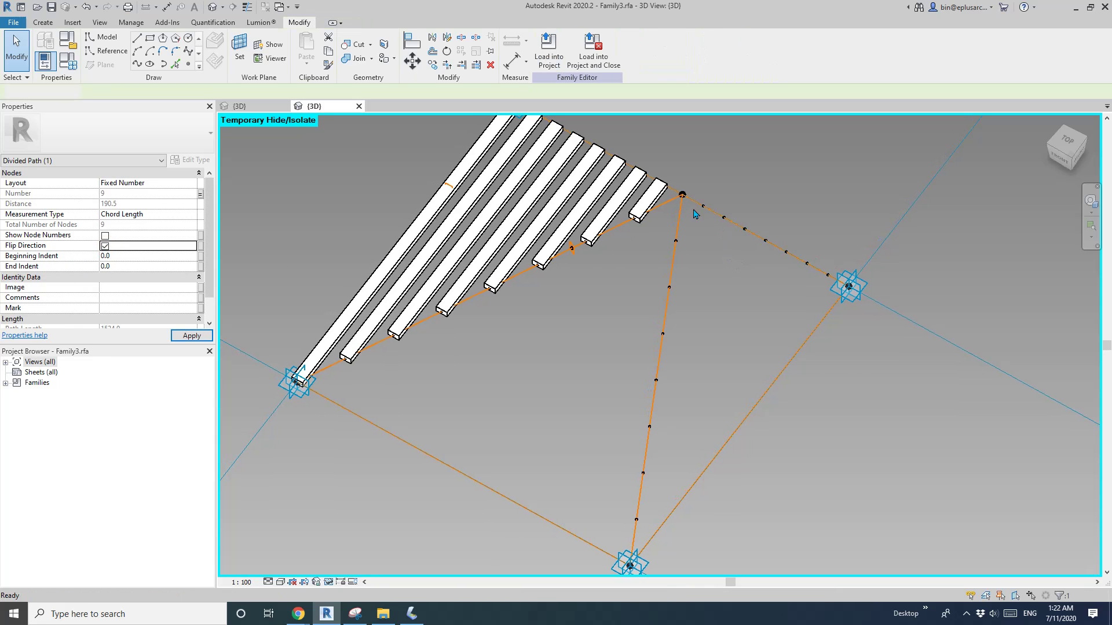
Place a new Family4 beam from the lower diagonal's node nearest the midpoint to the matching node on the flipped half-edge path
{"action": "left_click", "coordinate": [43, 22]}
{"action": "left_click", "coordinate": [313, 51]}
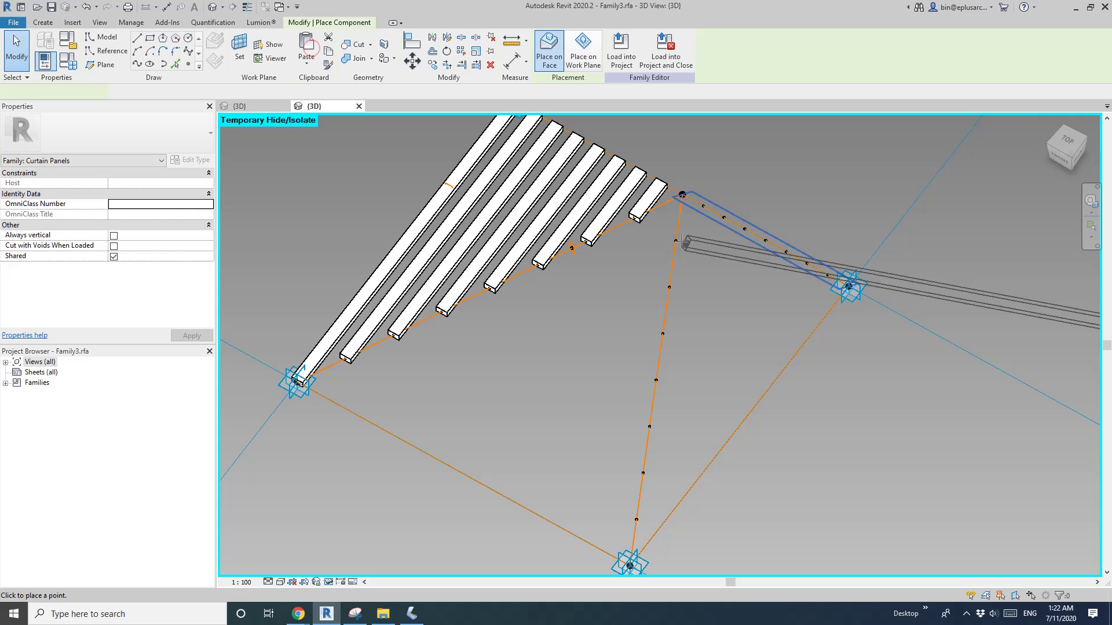
{"action": "left_click", "coordinate": [675, 240]}
{"action": "left_click", "coordinate": [701, 205]}
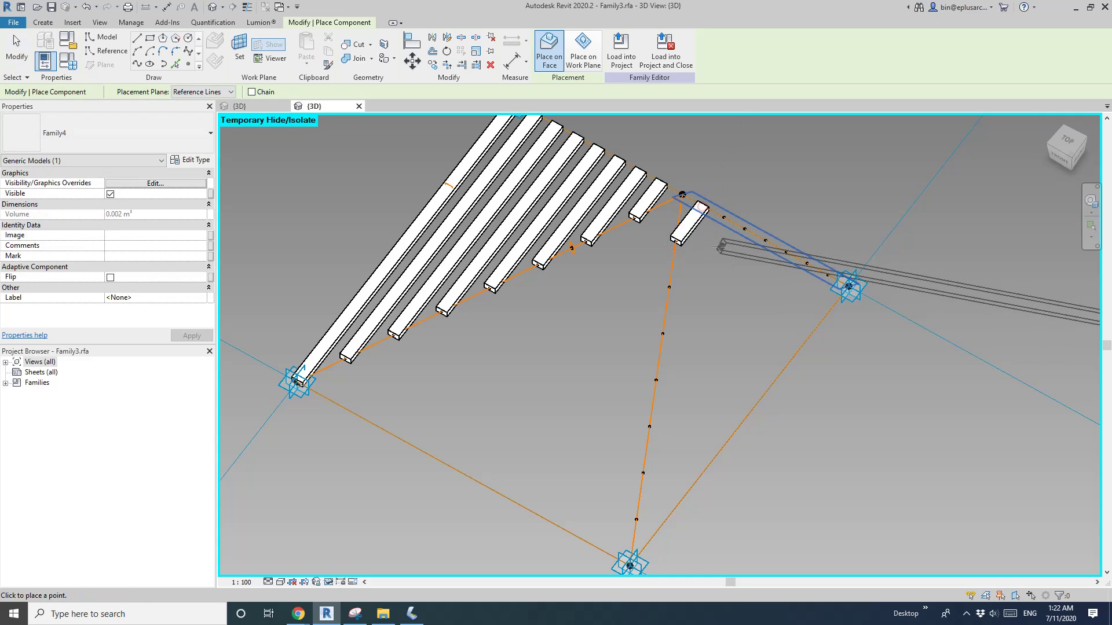
{"action": "key", "text": "Escape"}
Repeat the new short beam along the lower diagonal and the flipped lower half-edge divided paths
{"action": "left_click", "coordinate": [695, 231]}
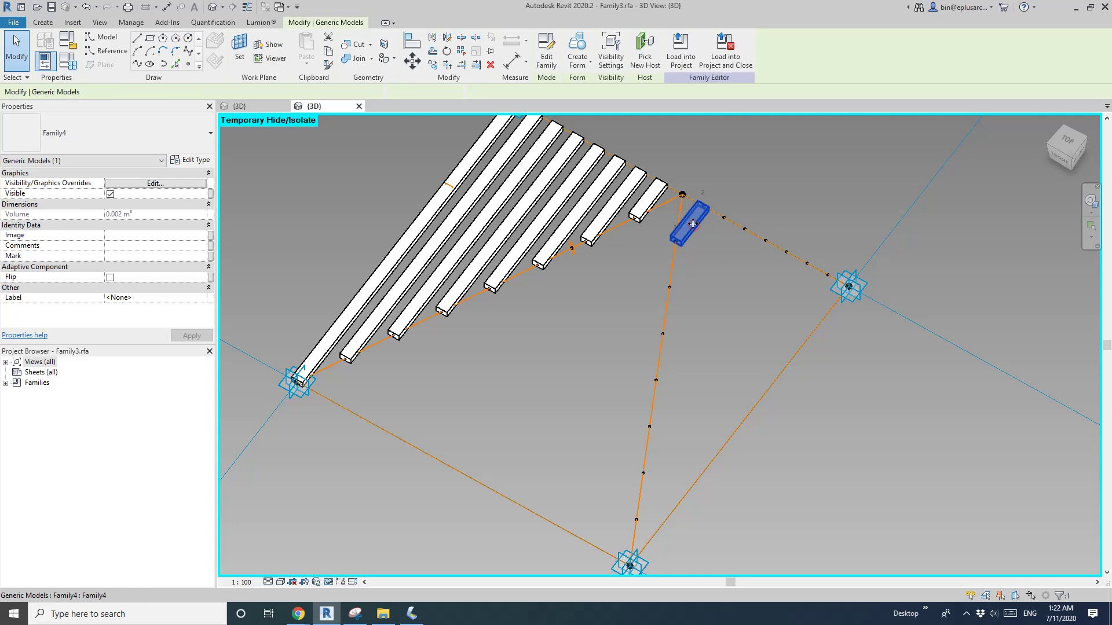
{"action": "left_click", "coordinate": [460, 55]}
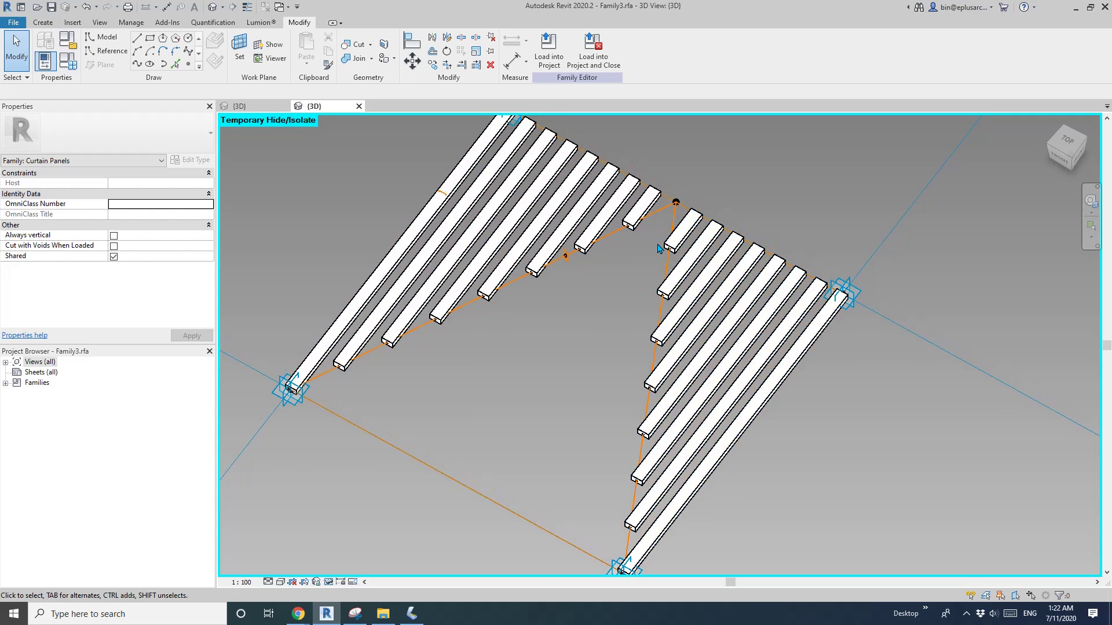
{"action": "scroll", "coordinate": [657, 248], "scroll_direction": "down", "scroll_amount": 1}
{"action": "middle_click_drag", "start_coordinate": [659, 248], "coordinate": [692, 244], "text": "shift"}
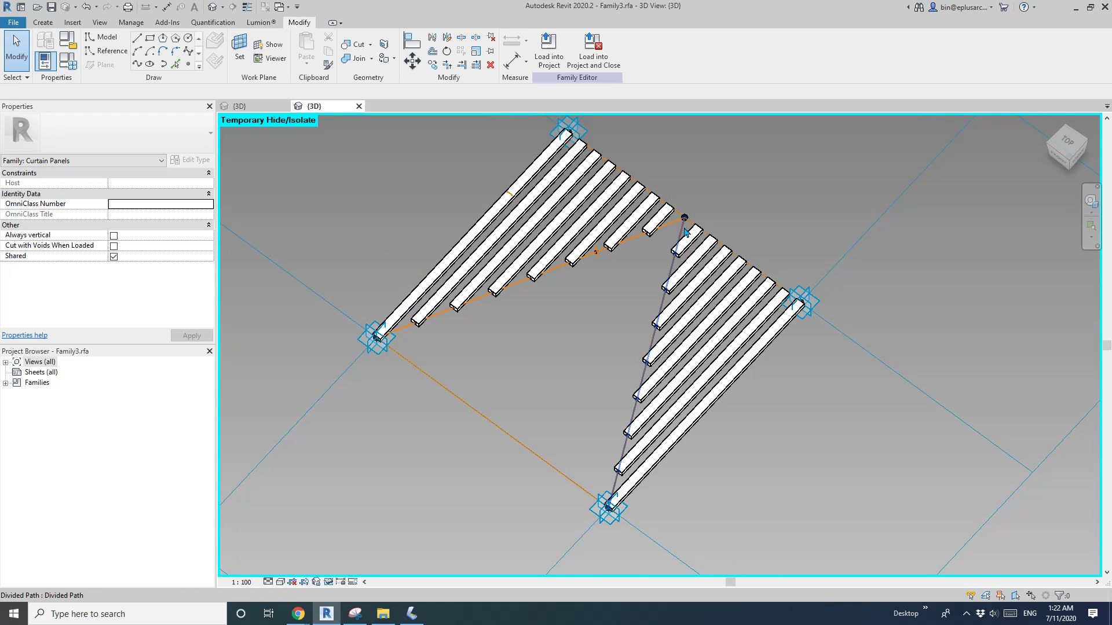
{"action": "left_click", "coordinate": [686, 233]}
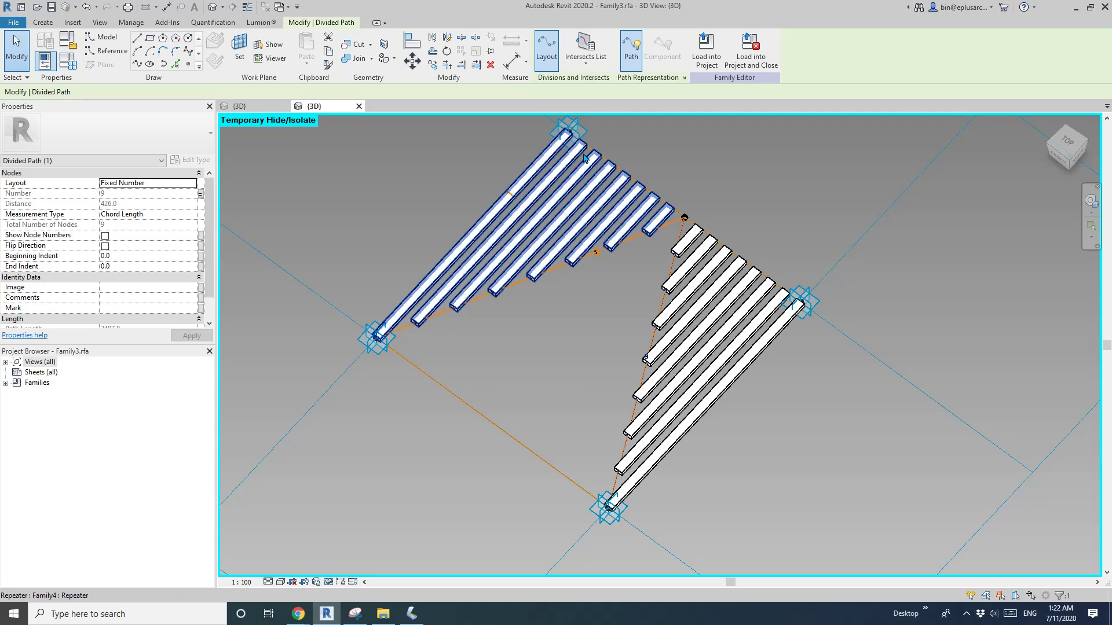
{"action": "middle_click_drag", "start_coordinate": [512, 237], "coordinate": [575, 186], "text": "shift"}
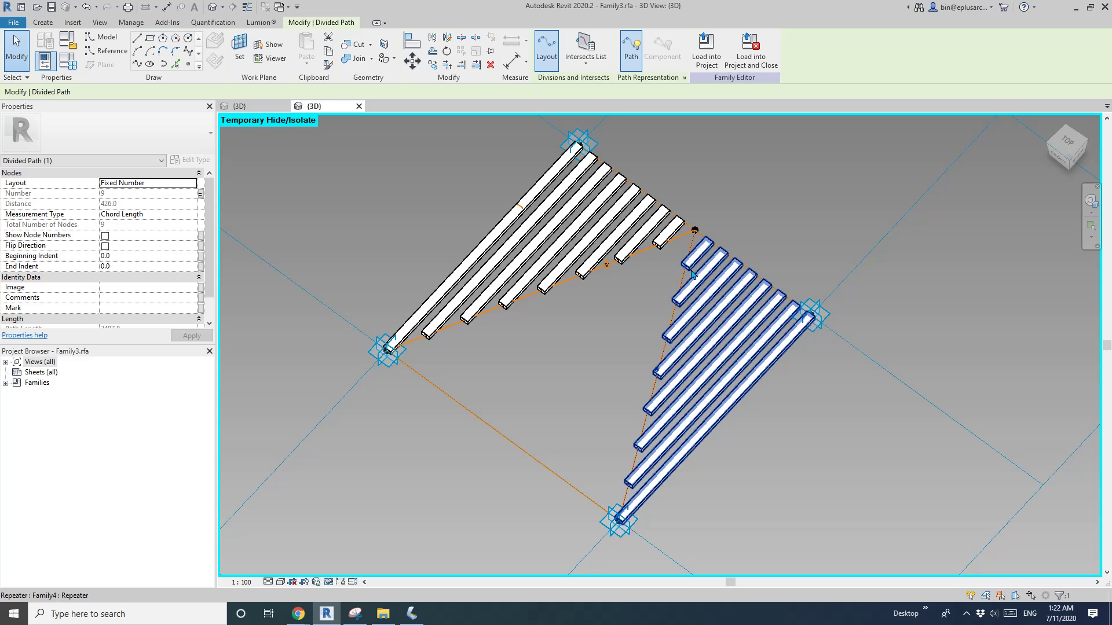
{"action": "left_click", "coordinate": [667, 317]}
{"action": "middle_click_drag", "start_coordinate": [668, 317], "coordinate": [708, 318]}
{"action": "middle_click_drag", "start_coordinate": [380, 191], "coordinate": [478, 183]}
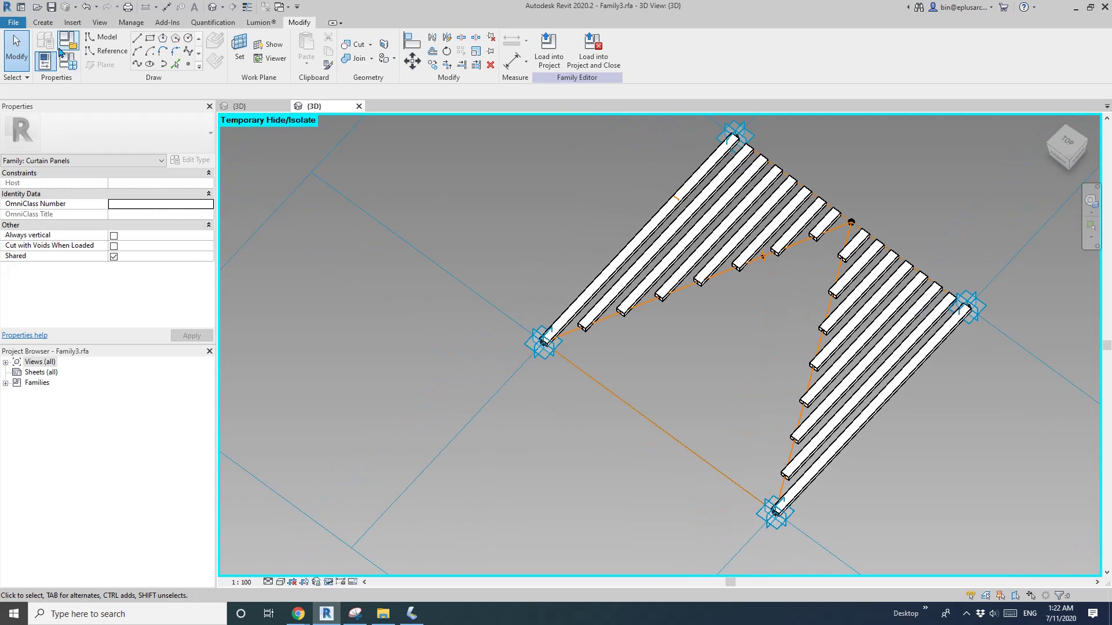
Test the beam count in the family types by applying No. values of 8 and 7
{"action": "left_click", "coordinate": [68, 60]}
{"action": "left_click", "coordinate": [266, 289]}
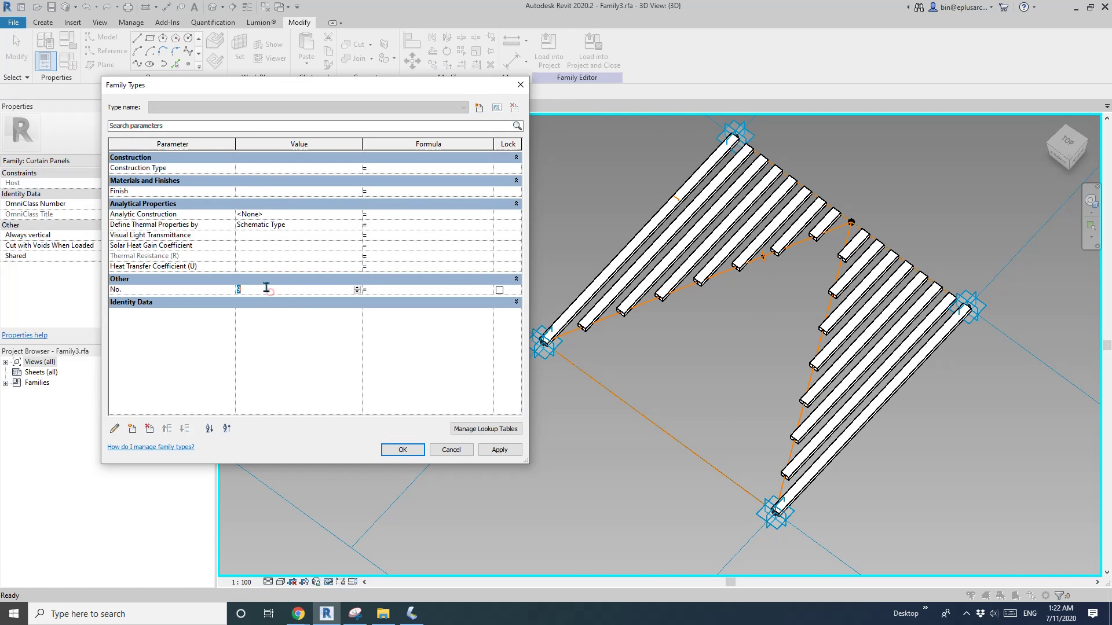
{"action": "left_click", "coordinate": [498, 450]}
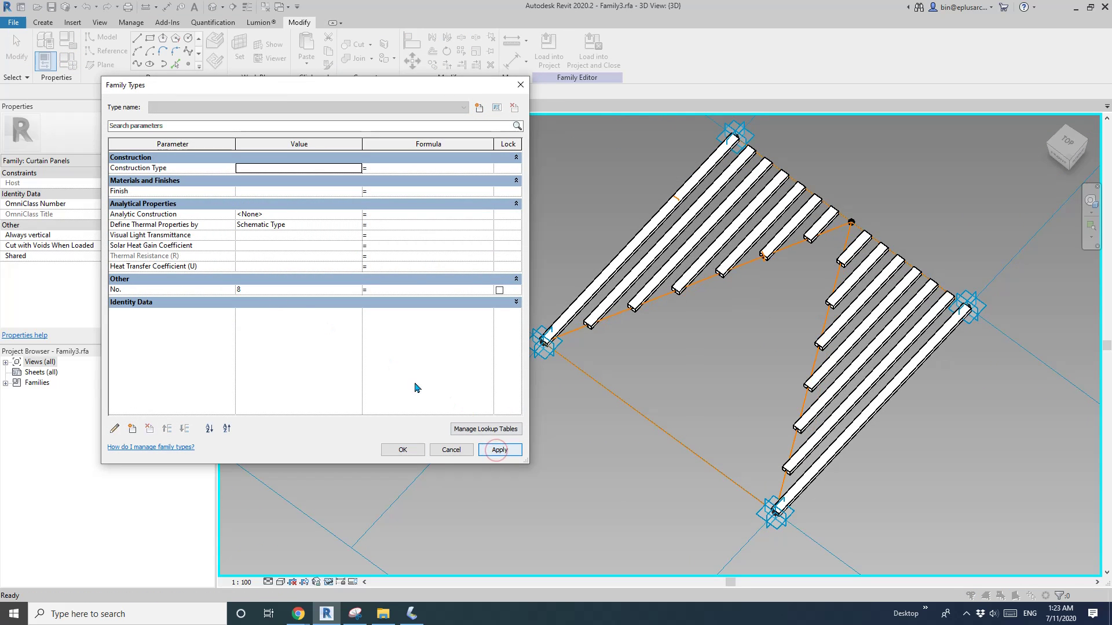
{"action": "left_click", "coordinate": [266, 289]}
{"action": "type", "text": "7"}
{"action": "left_click", "coordinate": [498, 451]}
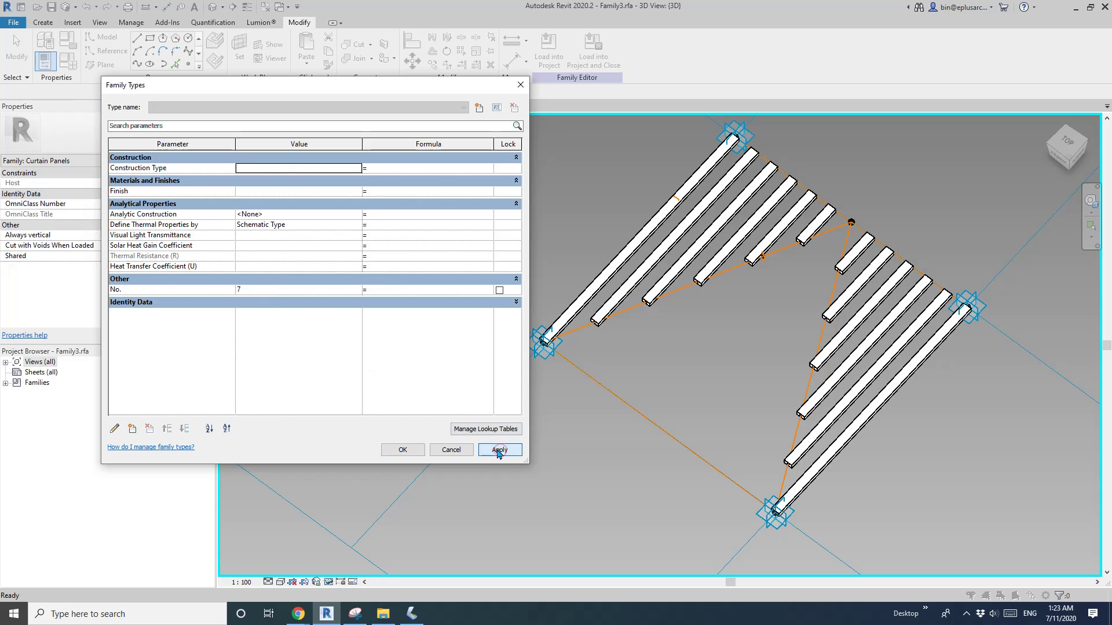
Test the beam count in the family types with No. values of 3 and 5, keeping 5
{"action": "left_click", "coordinate": [290, 291]}
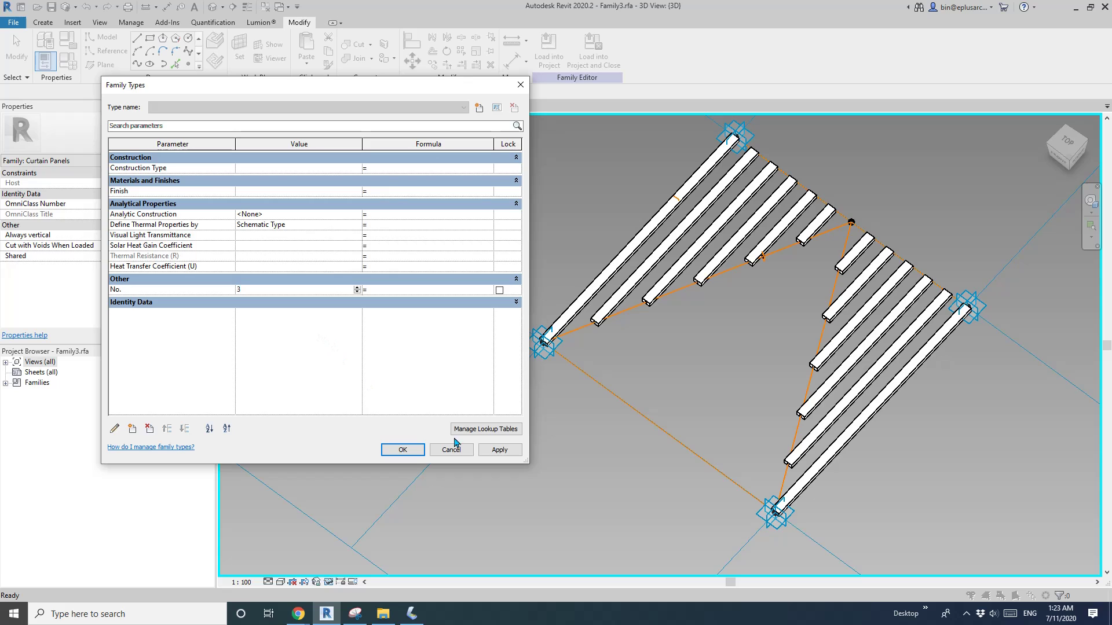
{"action": "left_click", "coordinate": [498, 450]}
{"action": "left_click", "coordinate": [263, 291]}
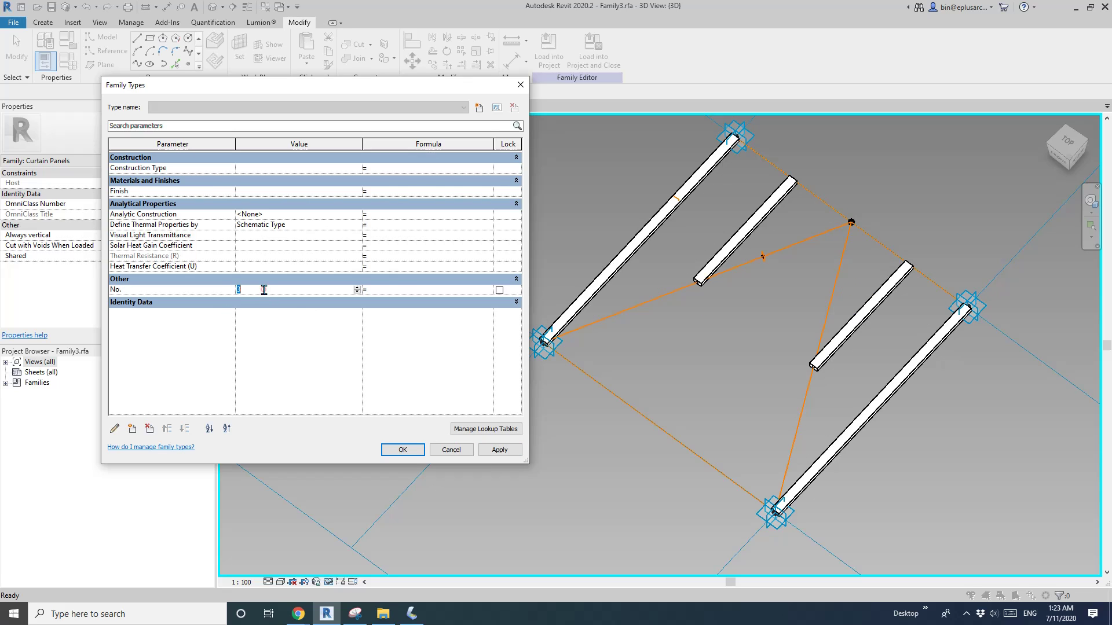
{"action": "type", "text": "5"}
{"action": "left_click", "coordinate": [499, 450]}
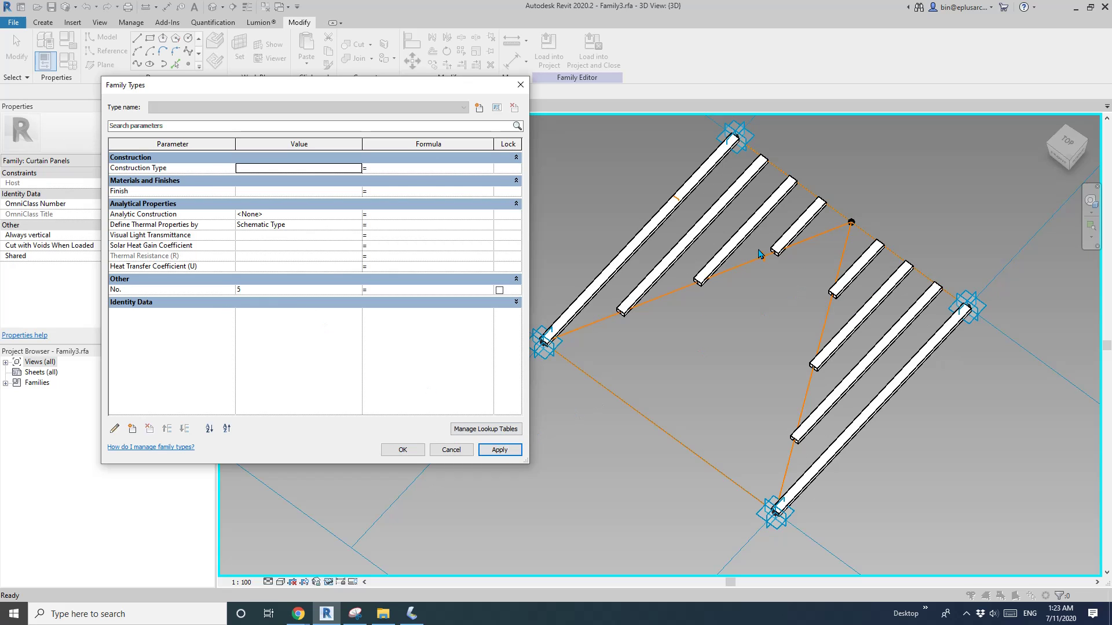
{"action": "left_click", "coordinate": [403, 449]}
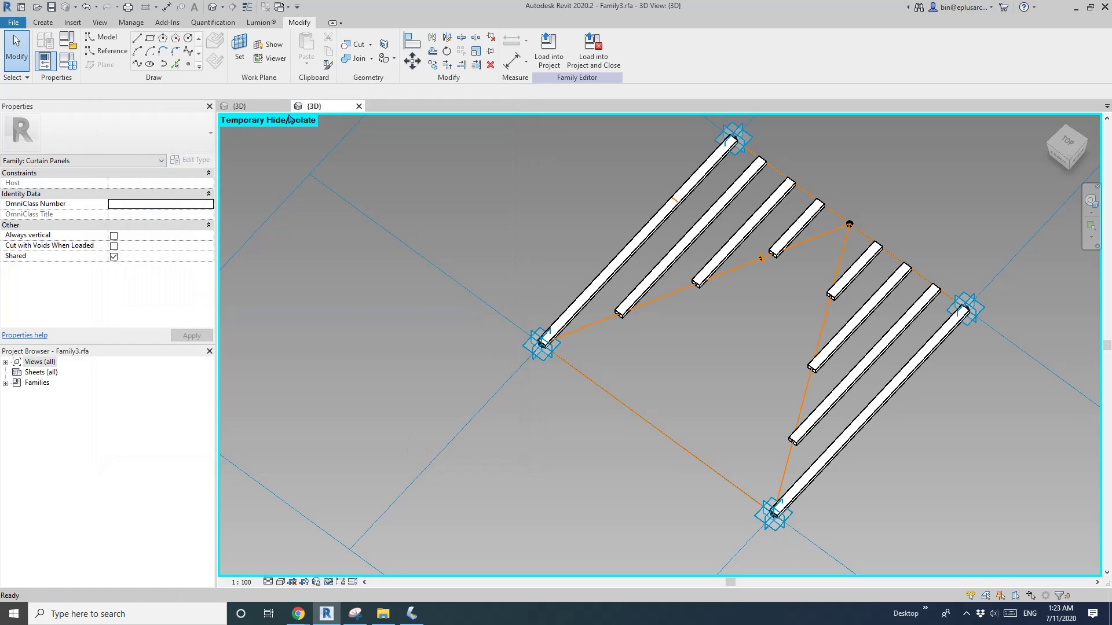
Reset the temporary hide/isolate in the Family3 3D view to bring back the hidden frame beams
{"action": "left_click", "coordinate": [263, 109]}
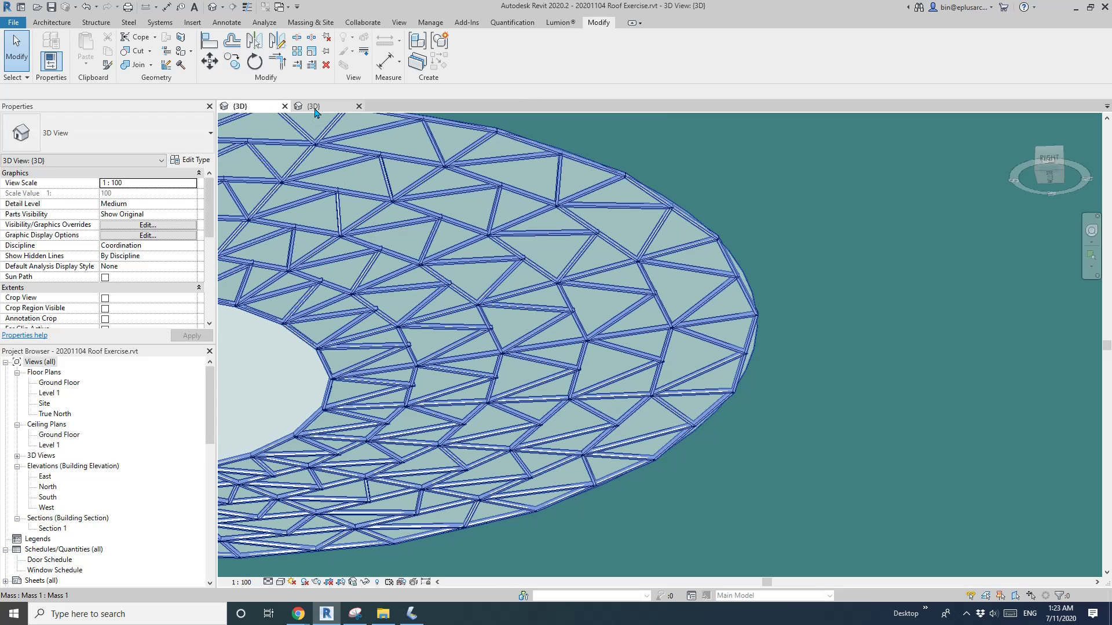
{"action": "left_click", "coordinate": [313, 106]}
{"action": "middle_click_drag", "start_coordinate": [775, 318], "coordinate": [670, 345]}
{"action": "scroll", "coordinate": [697, 346], "scroll_direction": "up", "scroll_amount": 1}
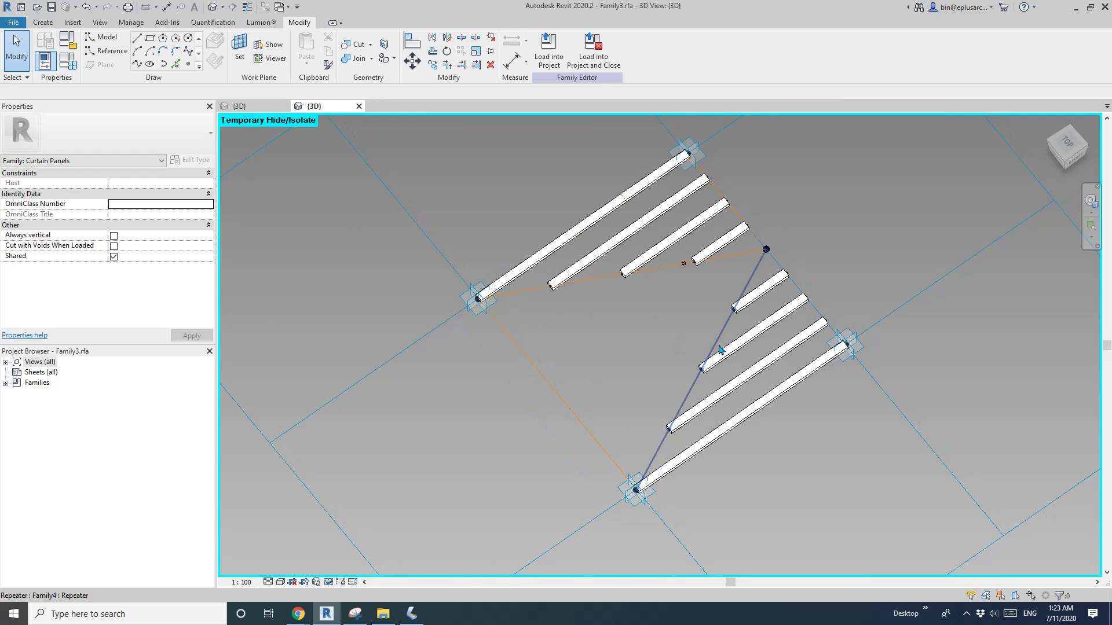
{"action": "middle_click_drag", "start_coordinate": [602, 332], "coordinate": [583, 280], "text": "shift"}
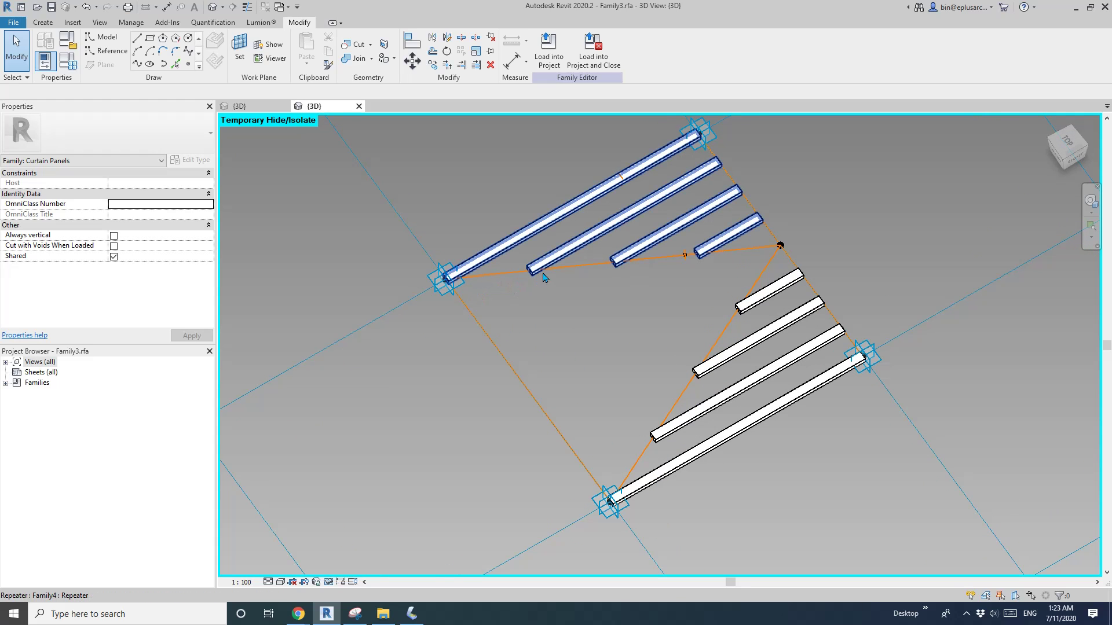
{"action": "middle_click_drag", "start_coordinate": [568, 290], "coordinate": [565, 303]}
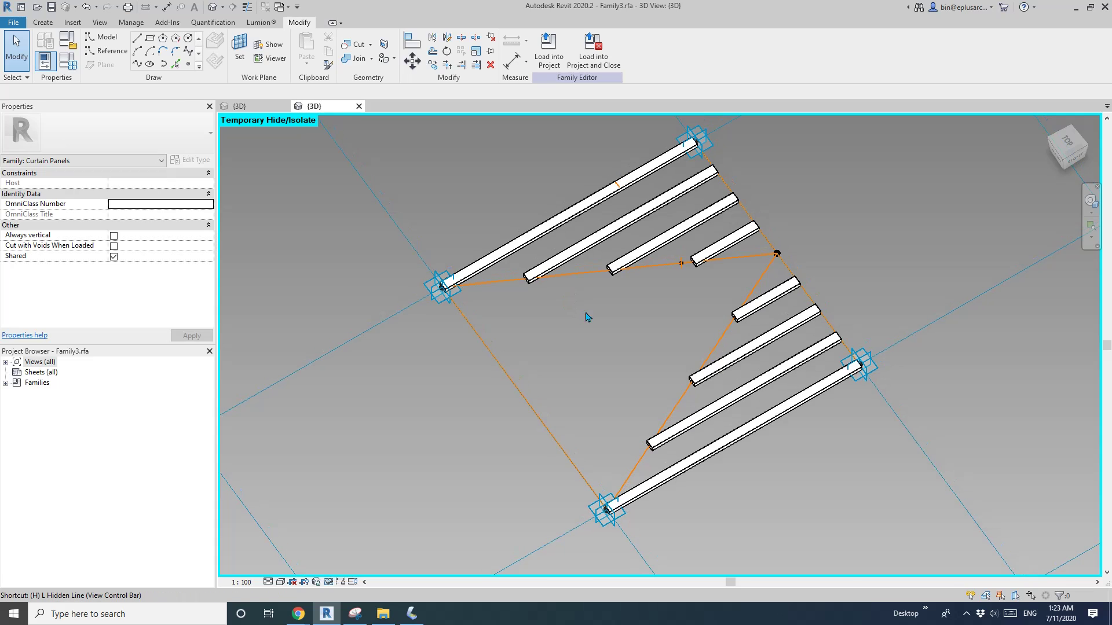
{"action": "key", "text": "h"}
{"action": "key", "text": "r"}
Inspect the lower half-edge's divided path and the individual repeated beam nearest the midpoint
{"action": "middle_click_drag", "start_coordinate": [690, 319], "coordinate": [613, 270], "text": "shift"}
{"action": "scroll", "coordinate": [613, 278], "scroll_direction": "up", "scroll_amount": 1}
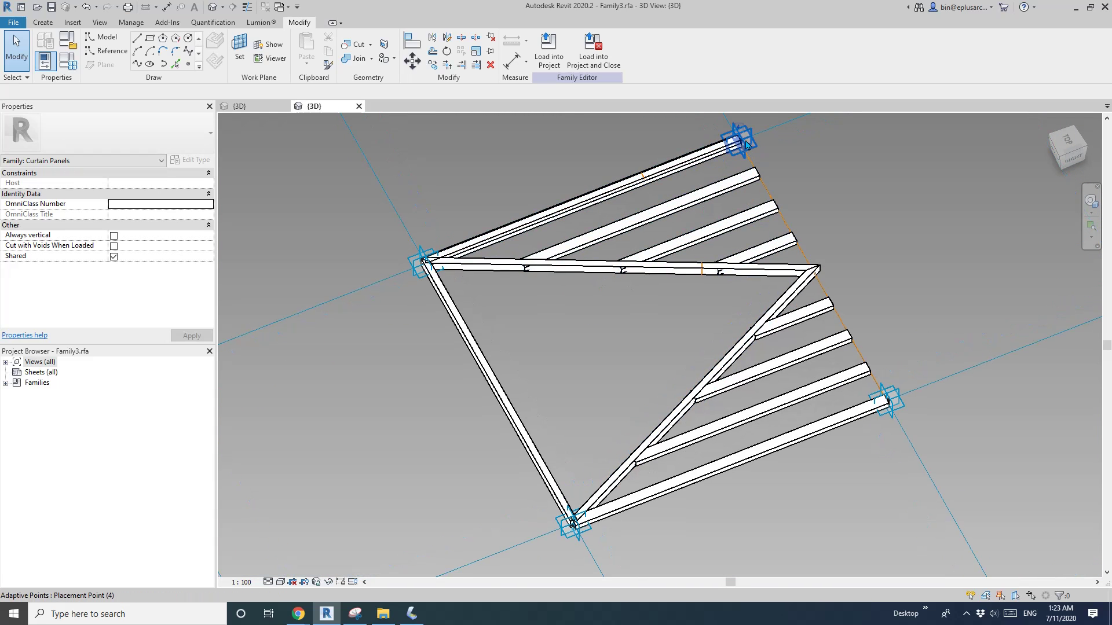
{"action": "middle_click_drag", "start_coordinate": [809, 308], "coordinate": [755, 312]}
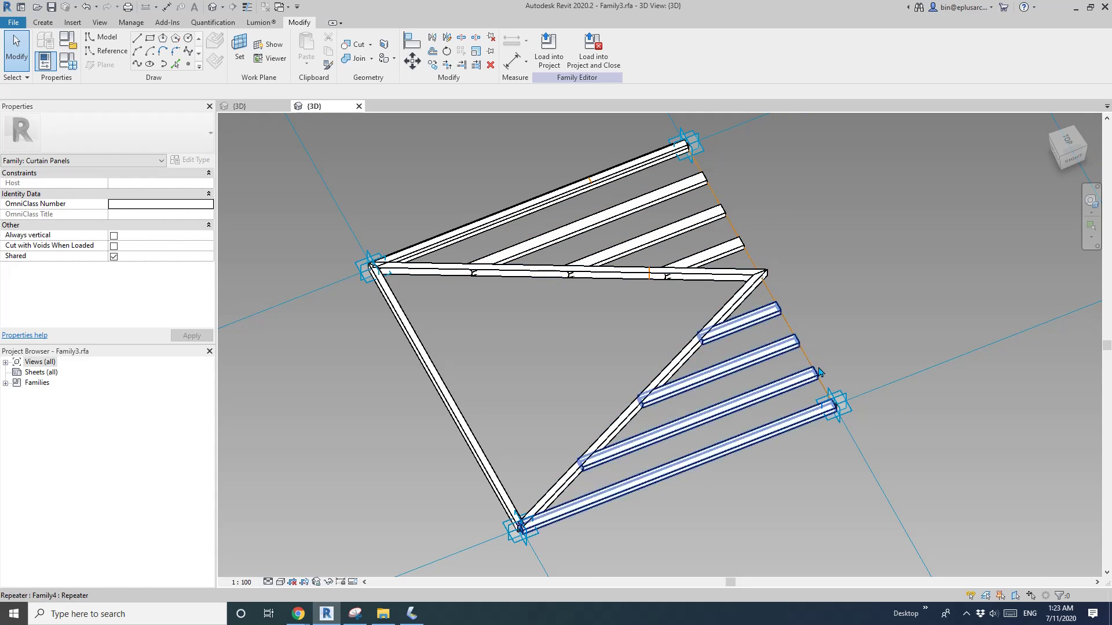
{"action": "left_click", "coordinate": [793, 336]}
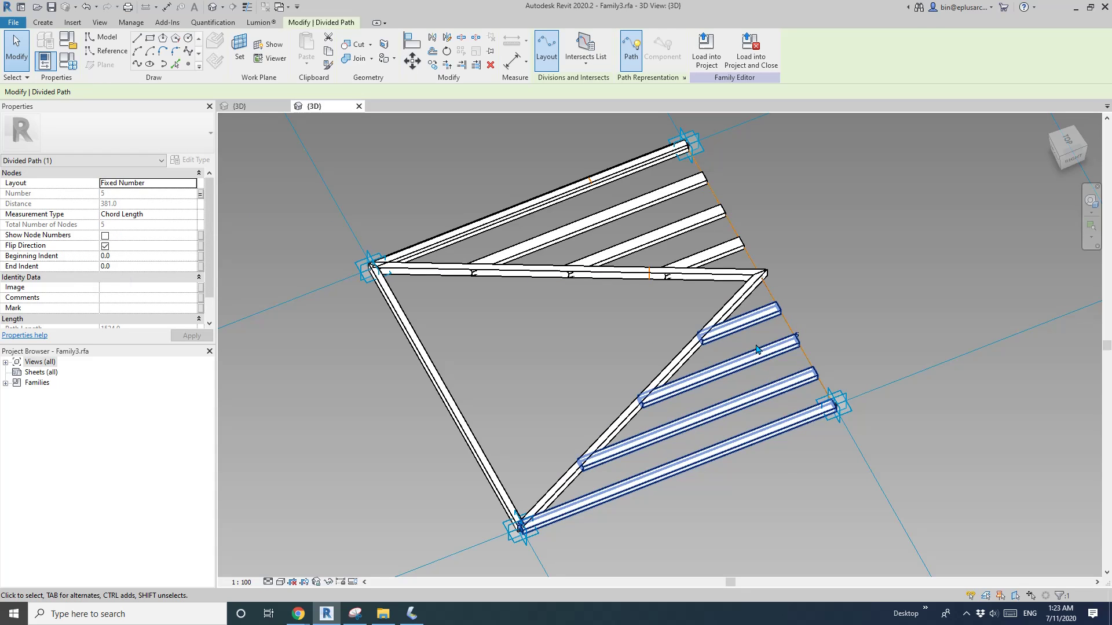
{"action": "middle_click_drag", "start_coordinate": [796, 344], "coordinate": [808, 332]}
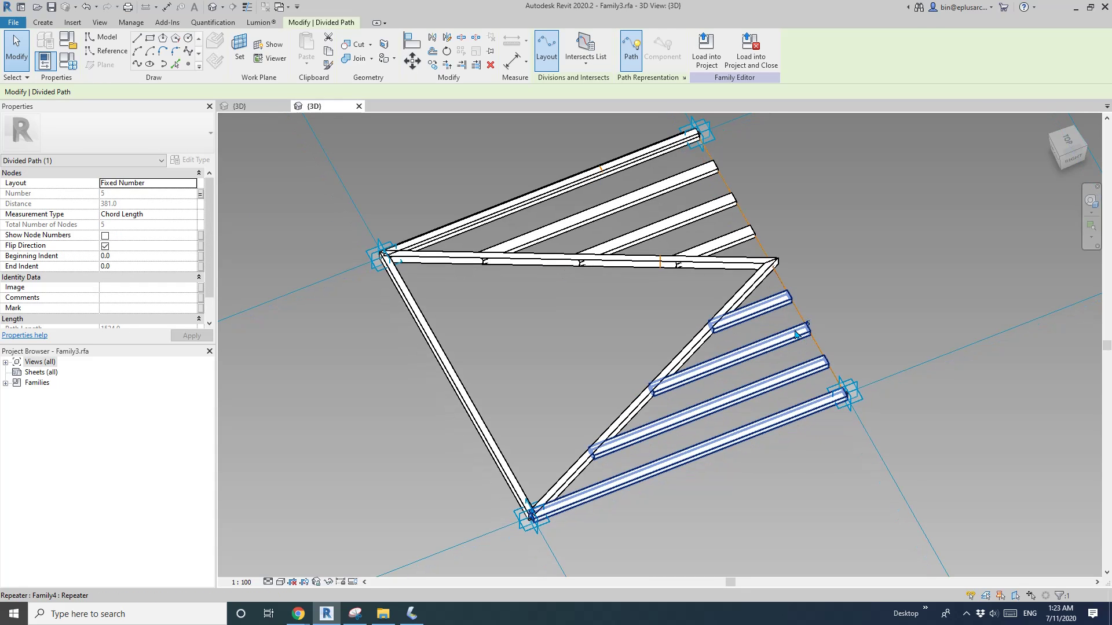
{"action": "key", "text": "Escape"}
{"action": "key", "text": "Tab"}
{"action": "left_click", "coordinate": [755, 318]}
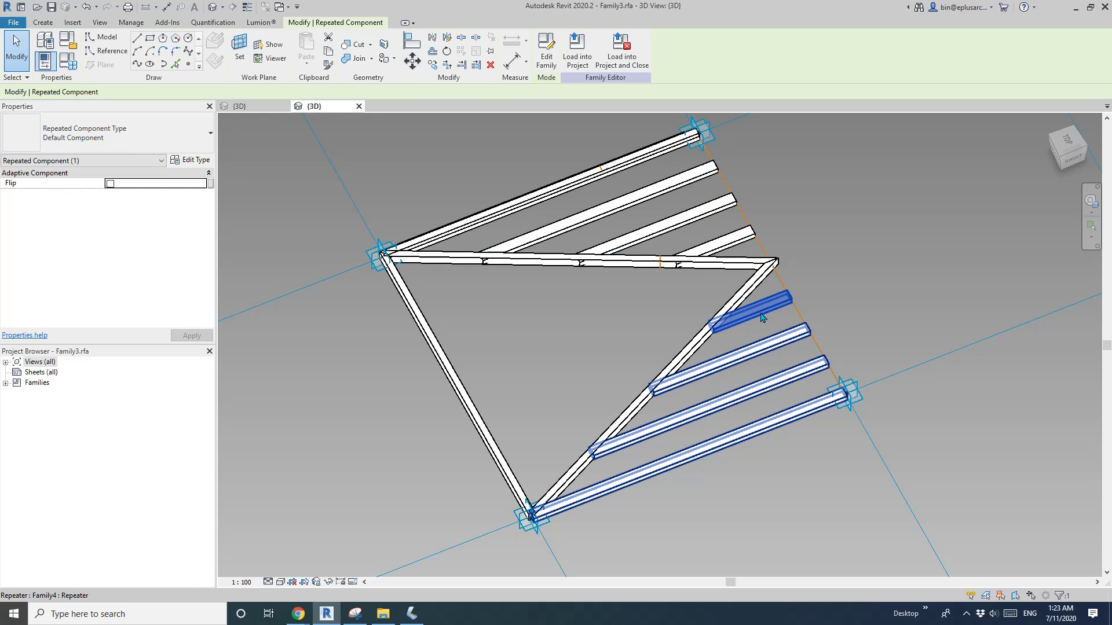
{"action": "left_click", "coordinate": [722, 336]}
{"action": "scroll", "coordinate": [723, 344], "scroll_direction": "down", "scroll_amount": 1}
Load Family3 into the roof project, overwriting the existing version without its parameter values
{"action": "middle_click_drag", "start_coordinate": [724, 343], "coordinate": [605, 310], "text": "shift"}
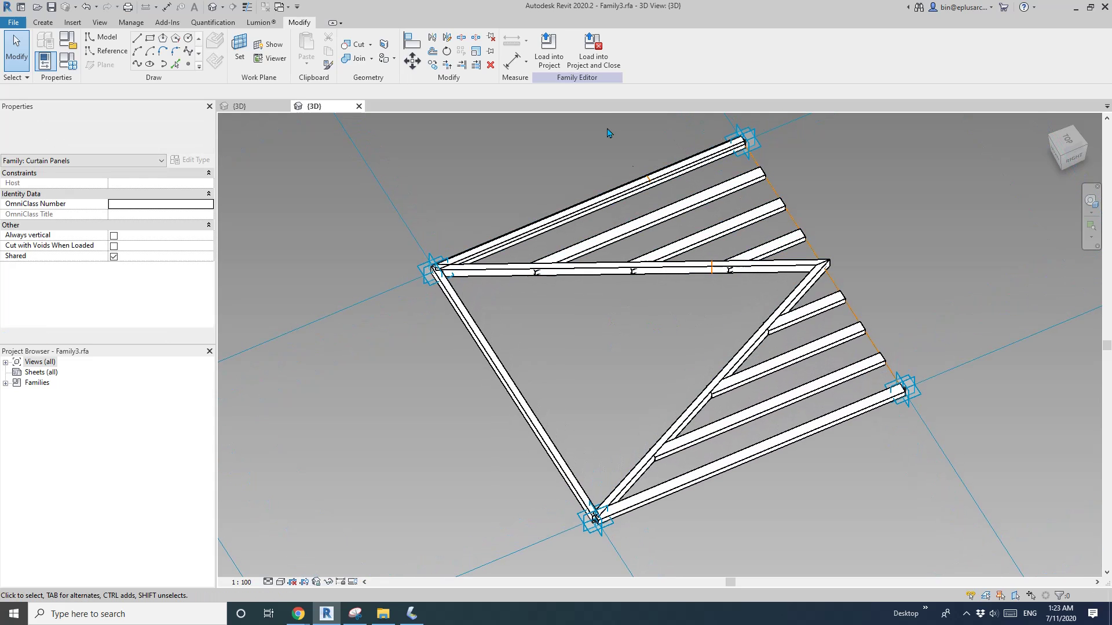
{"action": "left_click", "coordinate": [547, 58]}
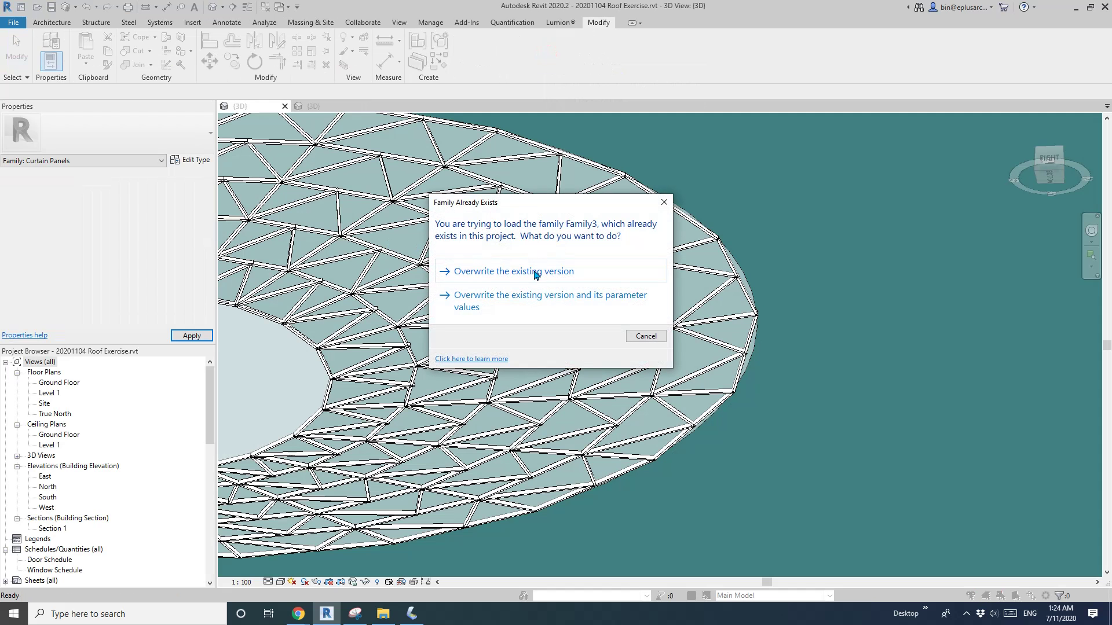
{"action": "left_click", "coordinate": [536, 274]}
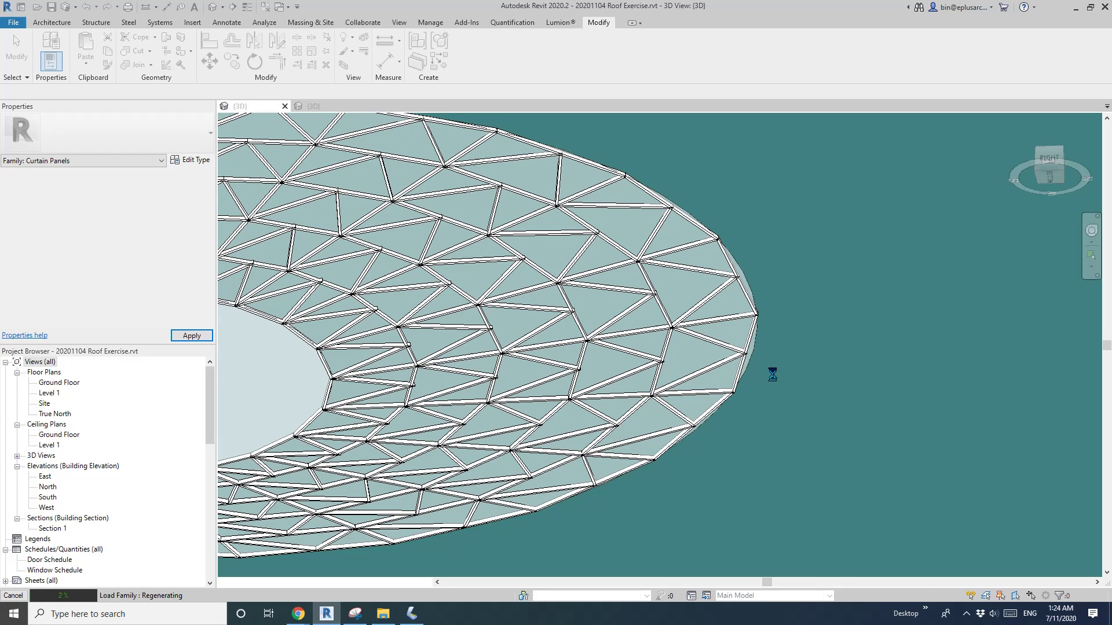
{"action": "left_click", "coordinate": [968, 616]}
{"action": "left_click", "coordinate": [989, 544]}
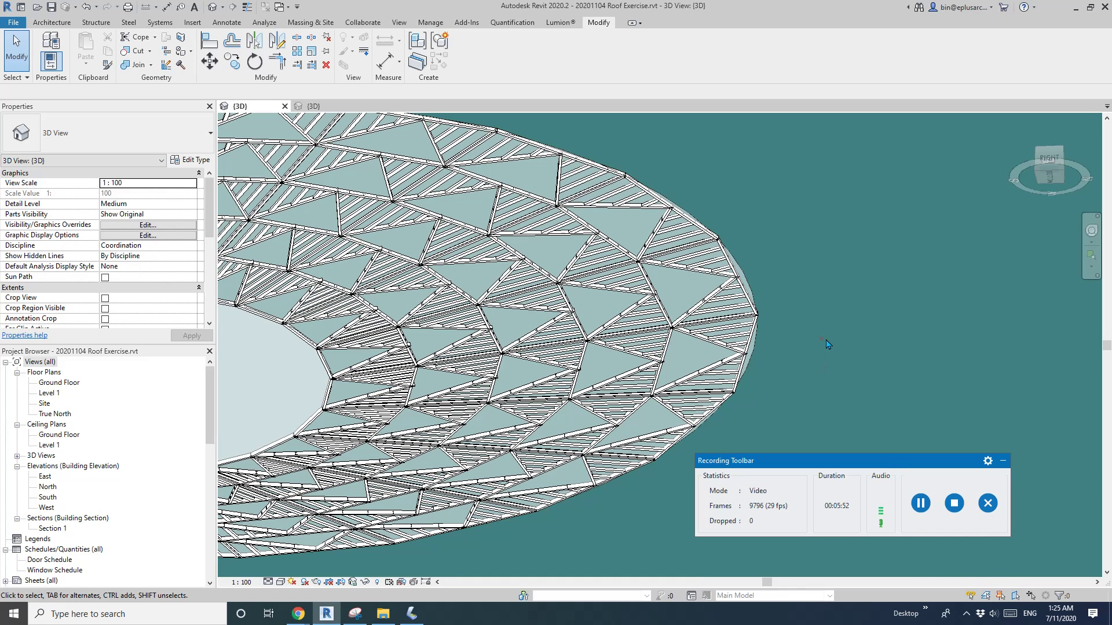
Set the No. type parameter of the roof's Family3 curtain panels to 9
{"action": "scroll", "coordinate": [579, 343], "scroll_direction": "down", "scroll_amount": 1}
{"action": "middle_click_drag", "start_coordinate": [579, 343], "coordinate": [737, 291]}
{"action": "scroll", "coordinate": [739, 311], "scroll_direction": "down", "scroll_amount": 1}
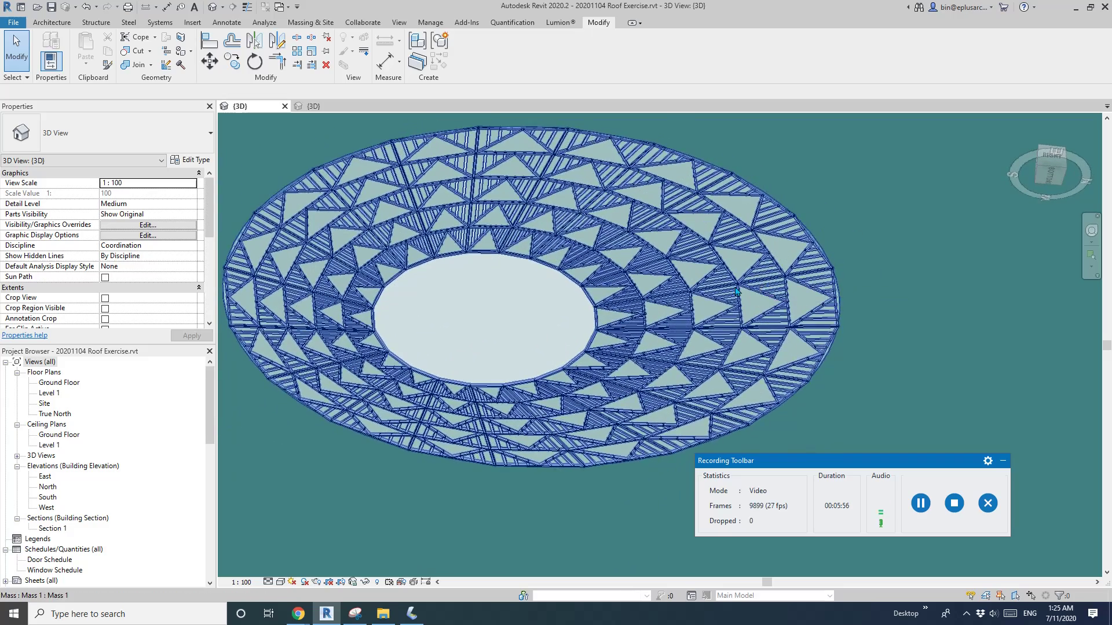
{"action": "scroll", "coordinate": [682, 286], "scroll_direction": "up", "scroll_amount": 2}
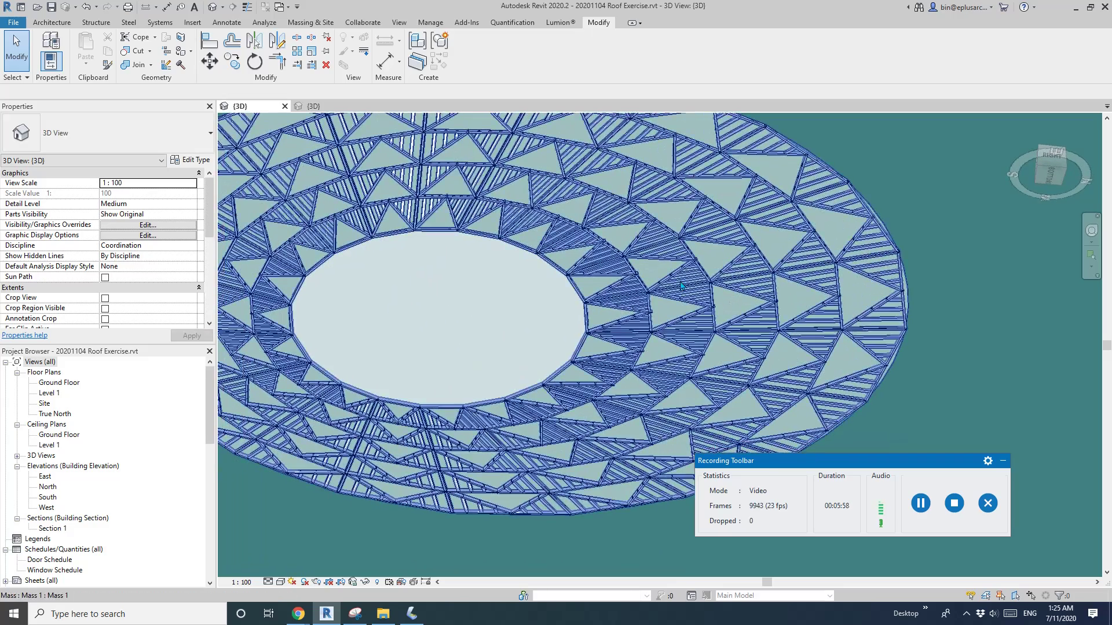
{"action": "left_click", "coordinate": [679, 281]}
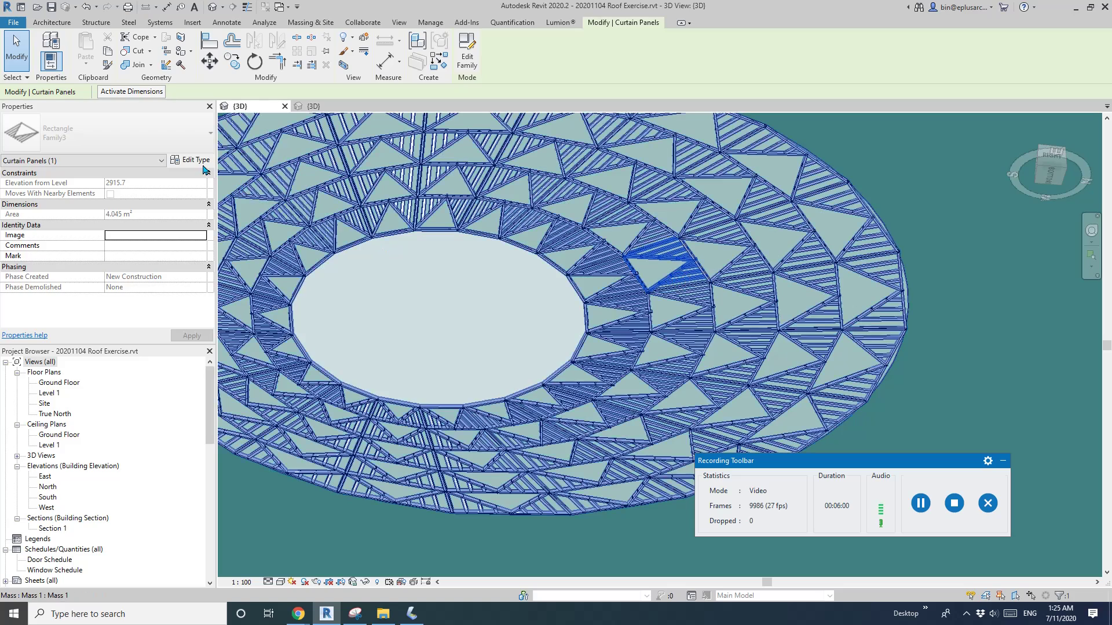
{"action": "left_click", "coordinate": [197, 161]}
{"action": "scroll", "coordinate": [434, 292], "scroll_direction": "down", "scroll_amount": 5}
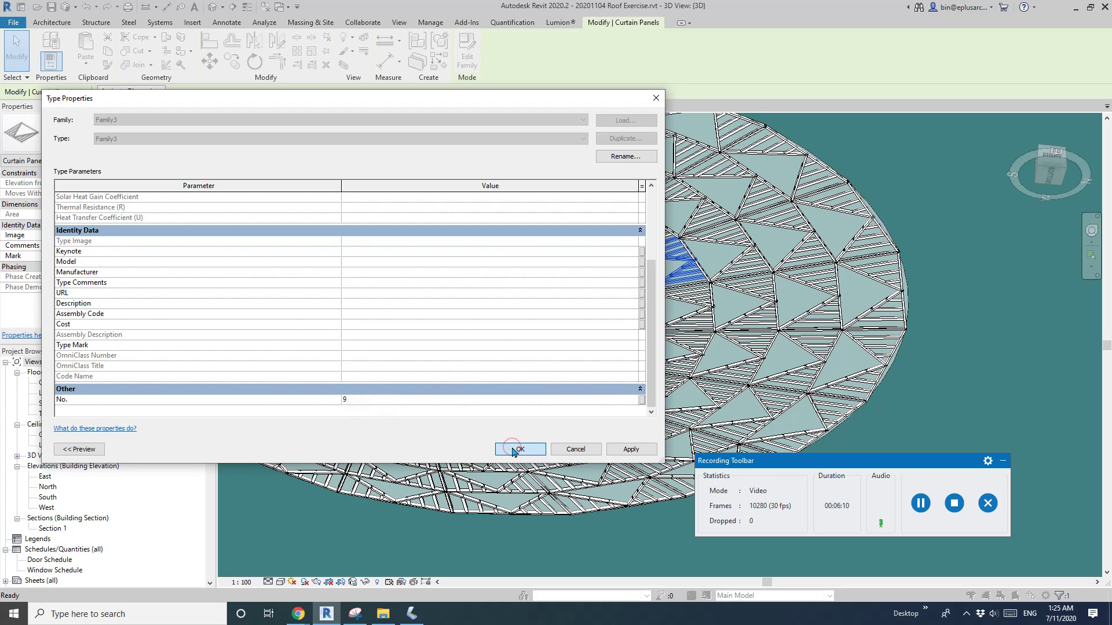
{"action": "left_click", "coordinate": [919, 503]}
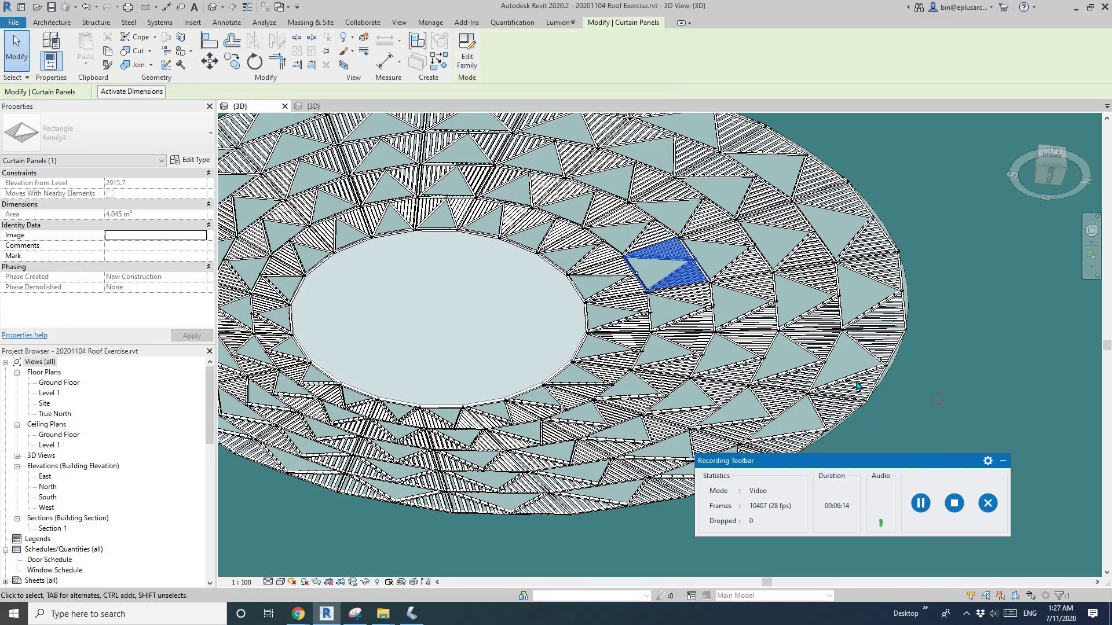
{"action": "key", "text": "Escape"}
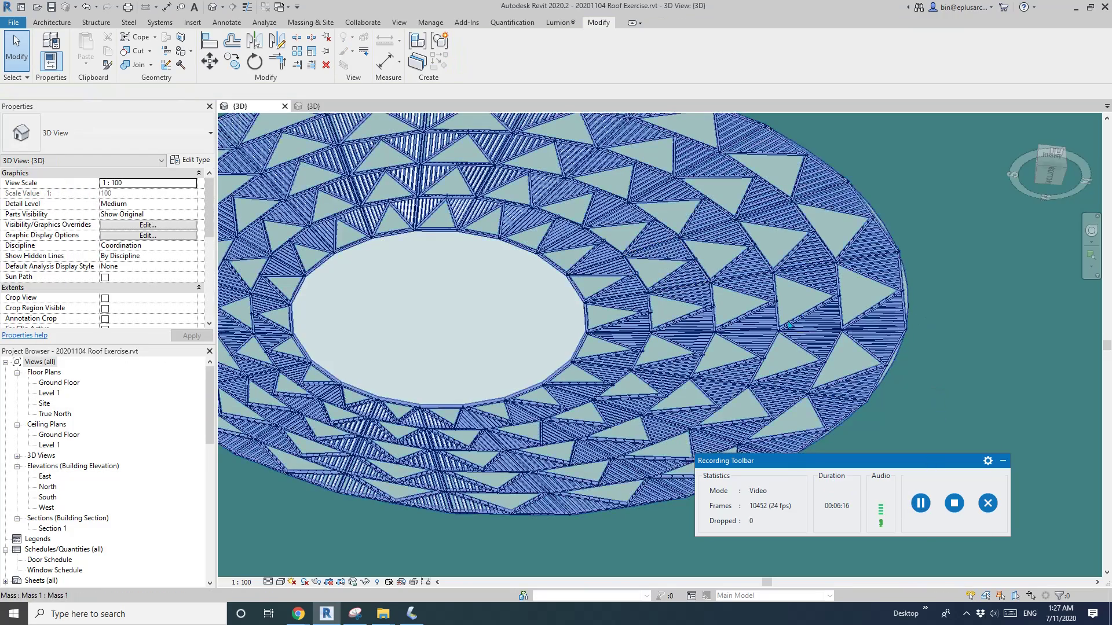
Examine the infill beam pattern across the roof panels up close and from several angles
{"action": "middle_click_drag", "start_coordinate": [873, 350], "coordinate": [747, 359], "text": "shift"}
{"action": "middle_click_drag", "start_coordinate": [668, 279], "coordinate": [672, 214], "text": "shift"}
{"action": "scroll", "coordinate": [665, 263], "scroll_direction": "up", "scroll_amount": 4}
{"action": "middle_click_drag", "start_coordinate": [670, 261], "coordinate": [670, 218], "text": "shift"}
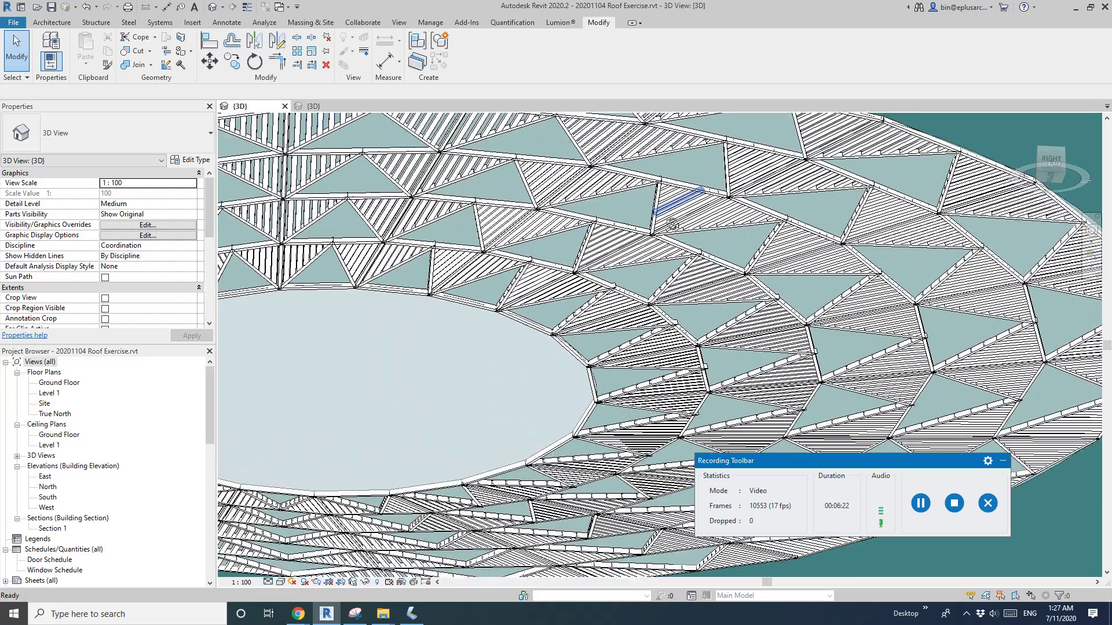
{"action": "scroll", "coordinate": [516, 179], "scroll_direction": "down", "scroll_amount": 1}
{"action": "middle_click_drag", "start_coordinate": [695, 305], "coordinate": [730, 269]}
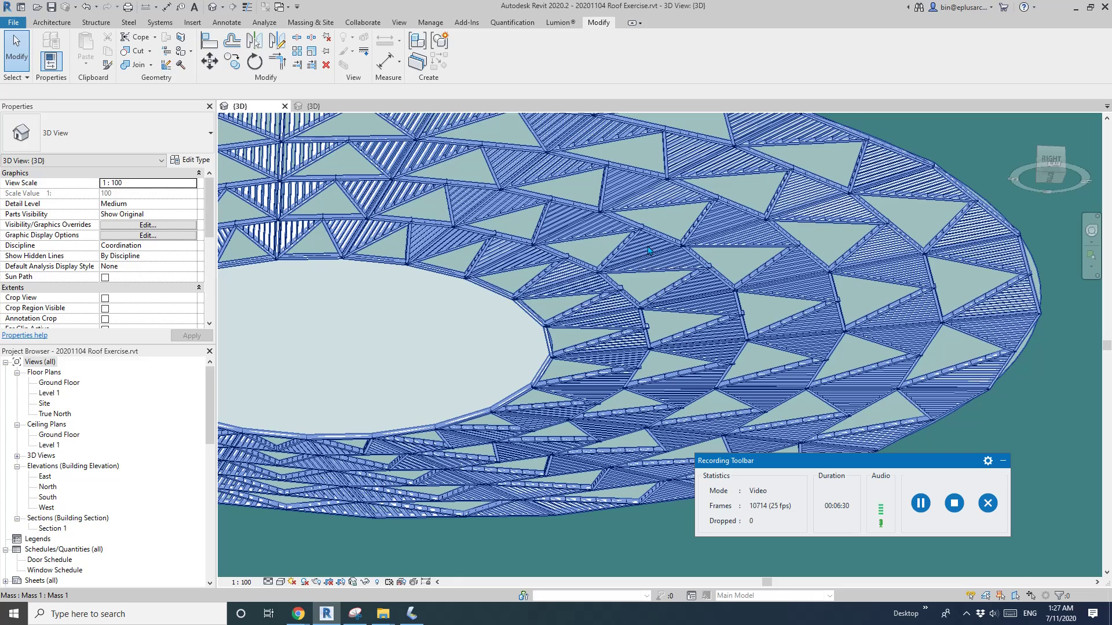
{"action": "middle_click_drag", "start_coordinate": [650, 250], "coordinate": [650, 241]}
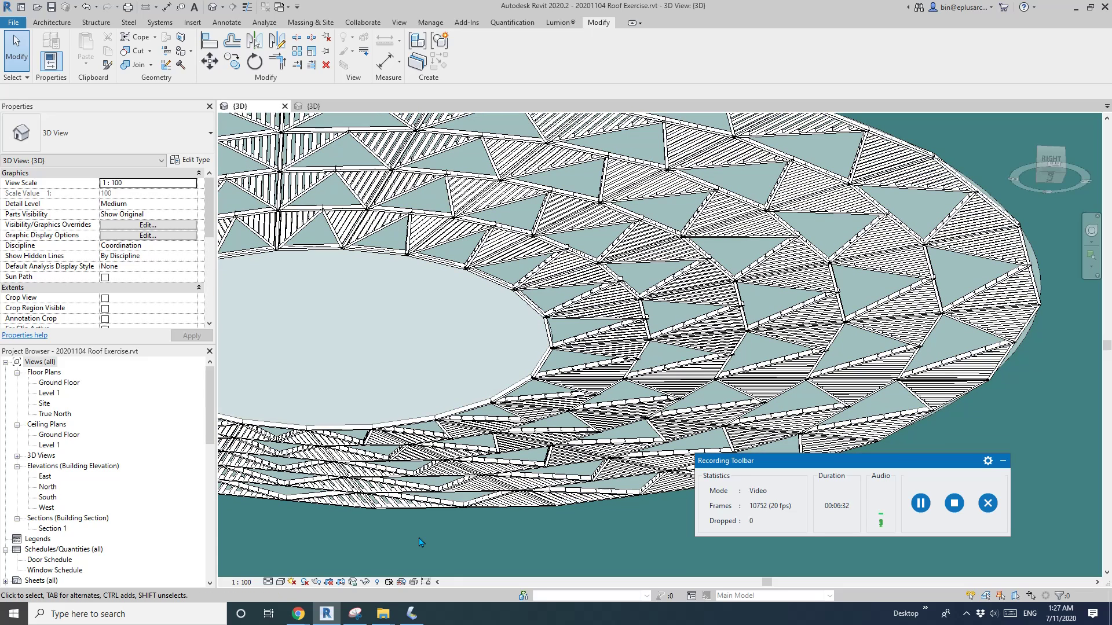
Switch to the ArchDaily Serpentine Pavilion article in Chrome and compare its roof underside photo with the Revit roof model
{"action": "mouse_move", "coordinate": [303, 619]}
{"action": "left_click", "coordinate": [325, 570]}
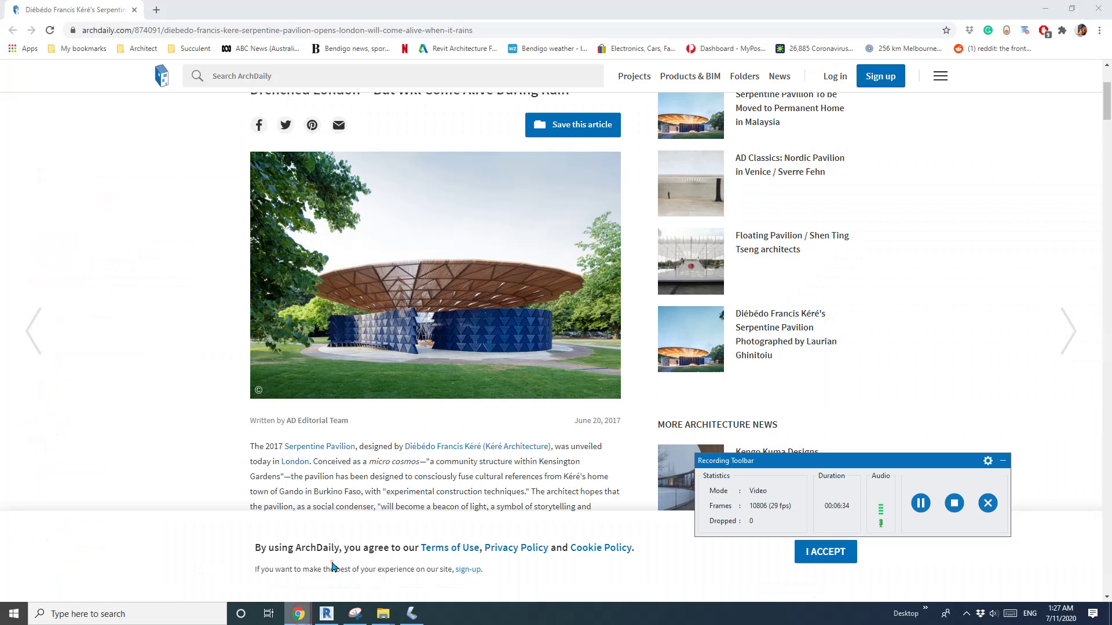
{"action": "scroll", "coordinate": [414, 401], "scroll_direction": "down", "scroll_amount": 15}
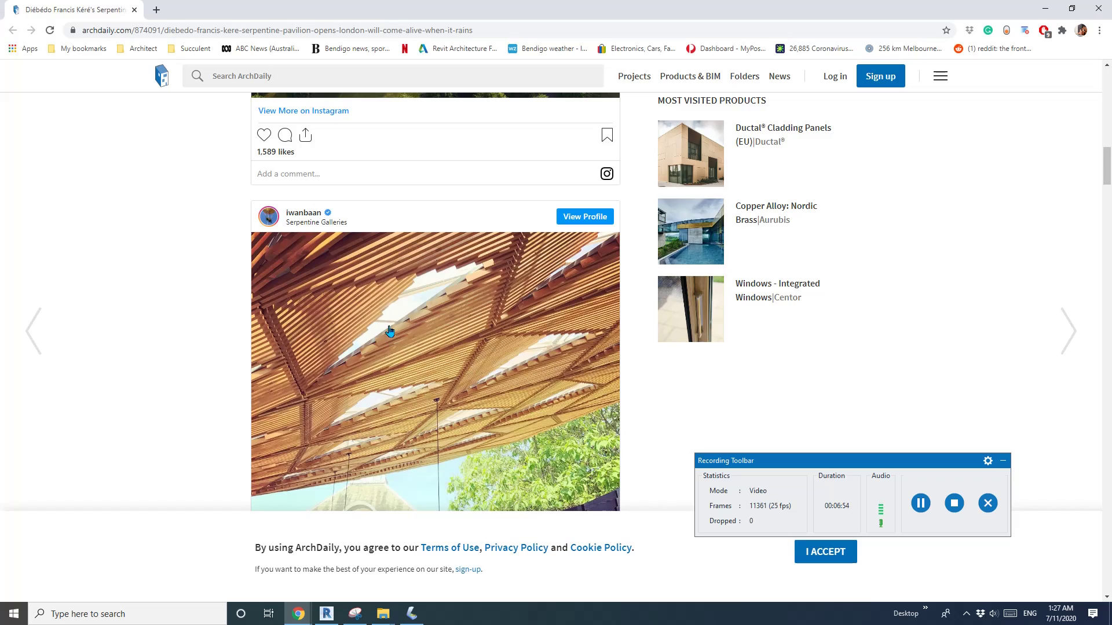
{"action": "left_click", "coordinate": [327, 613]}
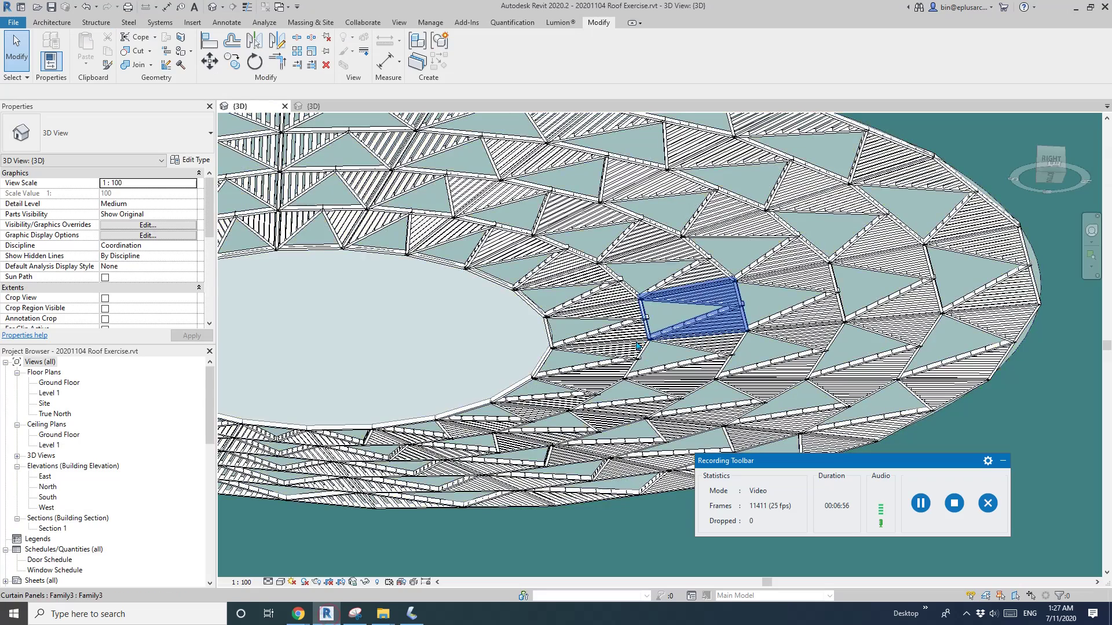
{"action": "scroll", "coordinate": [637, 346], "scroll_direction": "down", "scroll_amount": 2}
{"action": "left_click", "coordinate": [844, 444]}
{"action": "left_click_drag", "start_coordinate": [884, 464], "coordinate": [921, 455]}
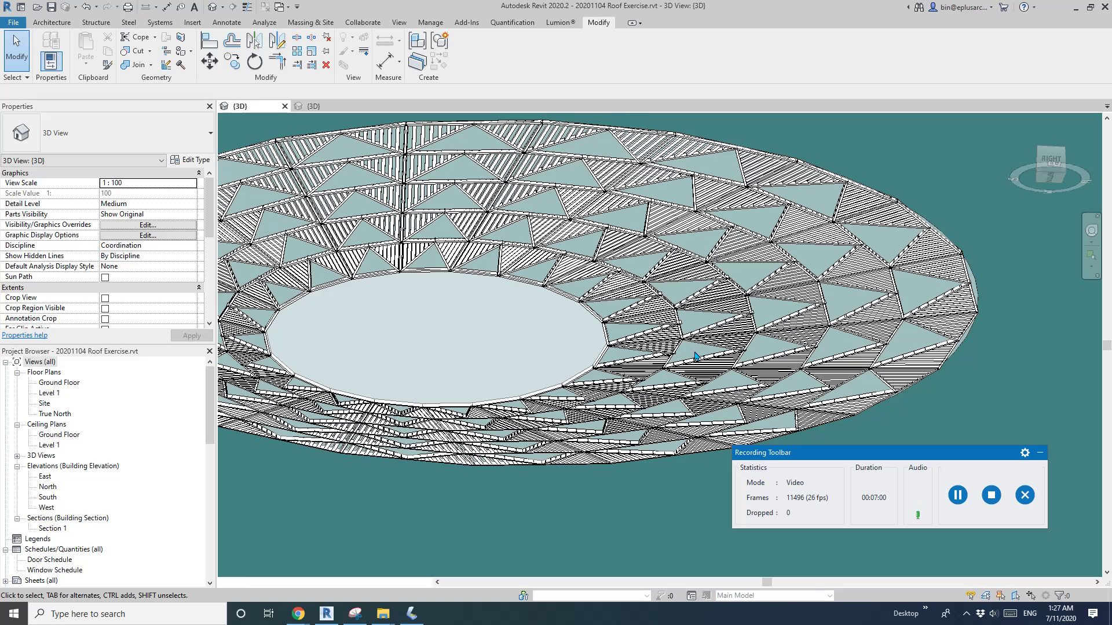